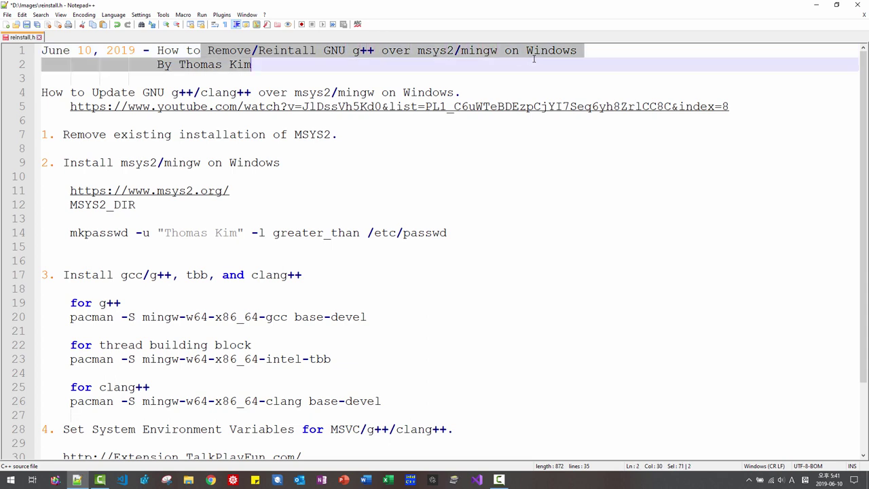
Search Windows for "add or remove" and open the Add or remove programs settings
click(412, 135)
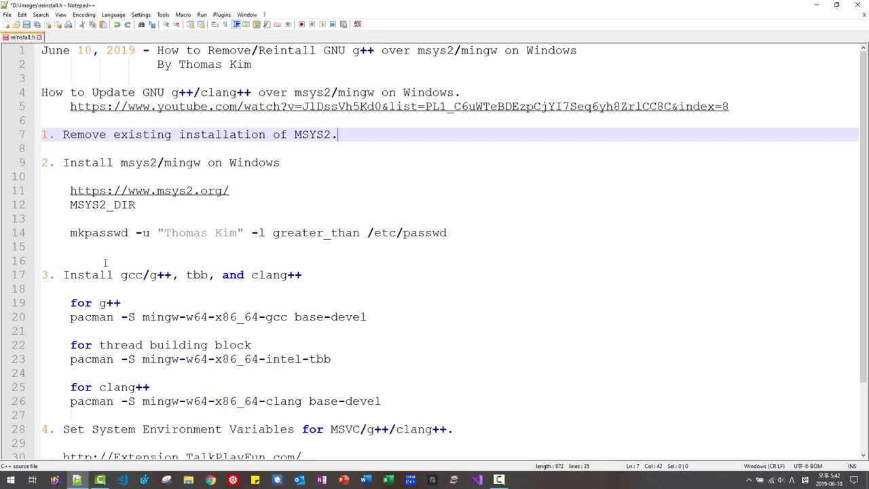
right_click(10, 480)
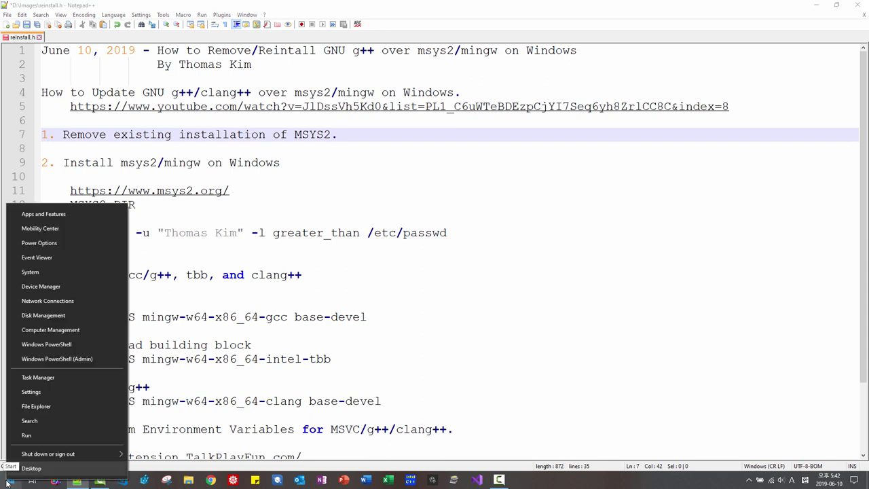
click(34, 419)
text(a)
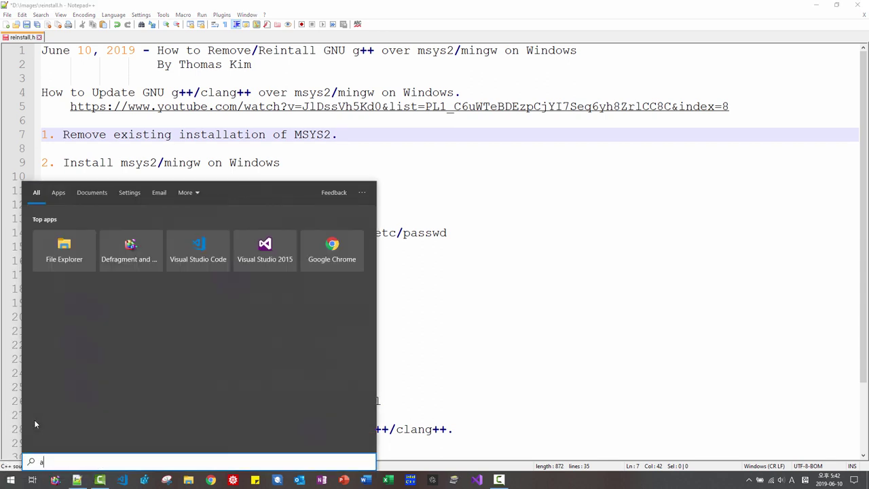
text(dd or )
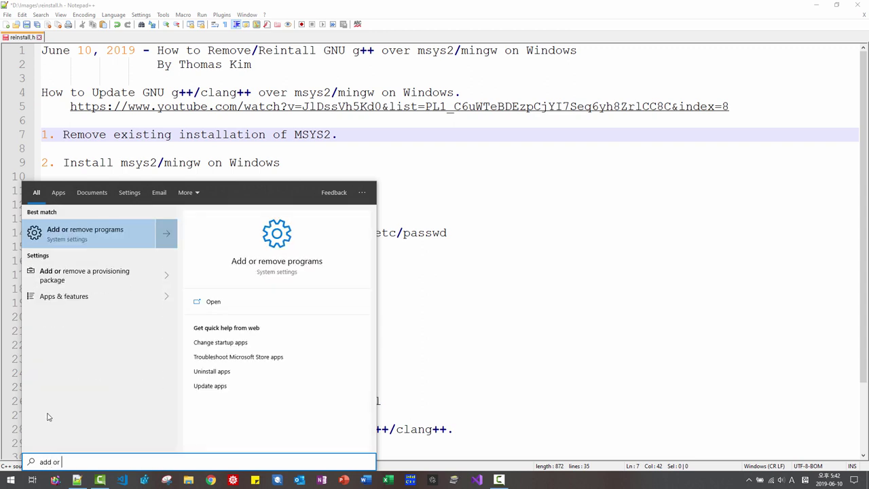
text(remove)
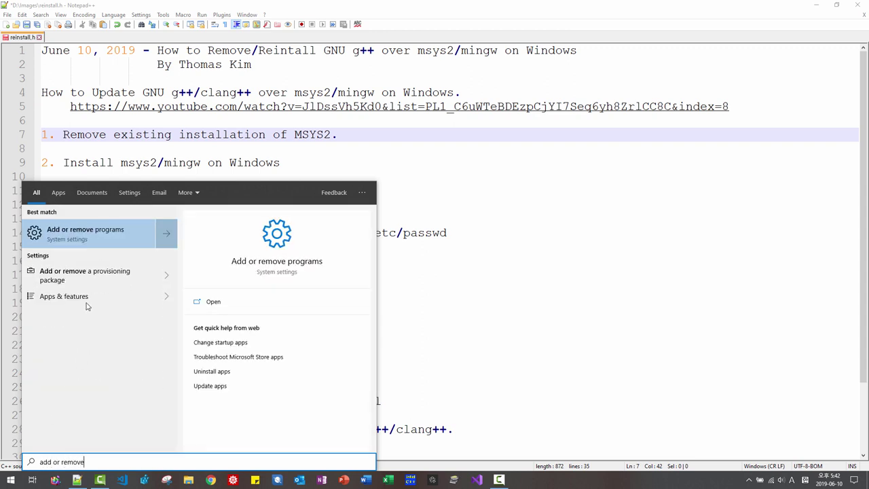
click(87, 234)
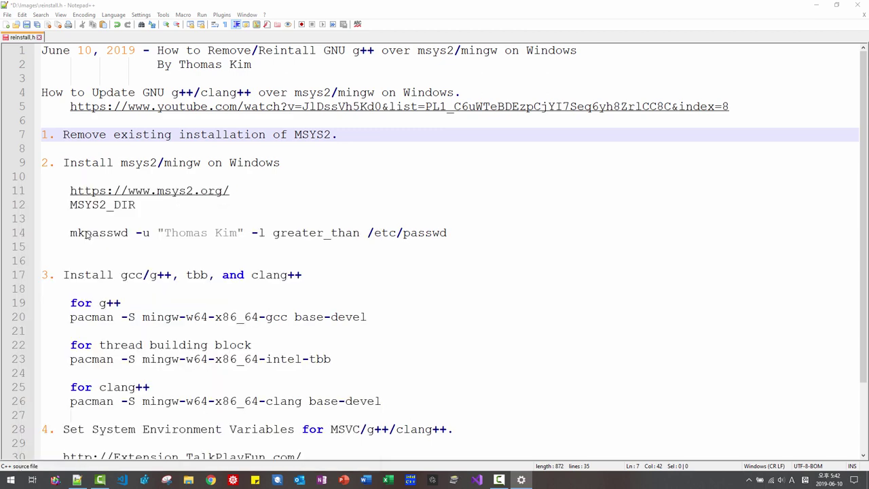
Find MSYS2 64bit in the installed apps list and launch its uninstaller
scroll(400, 206, down, 10)
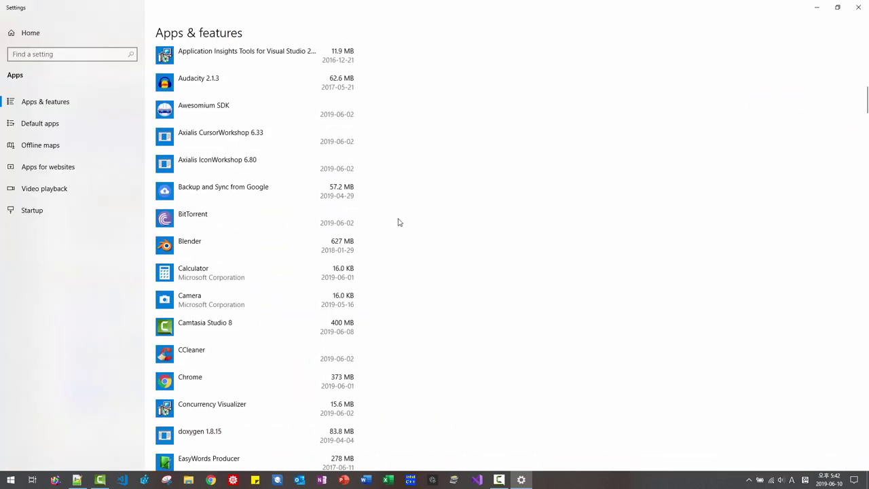
drag(865, 100, 847, 353)
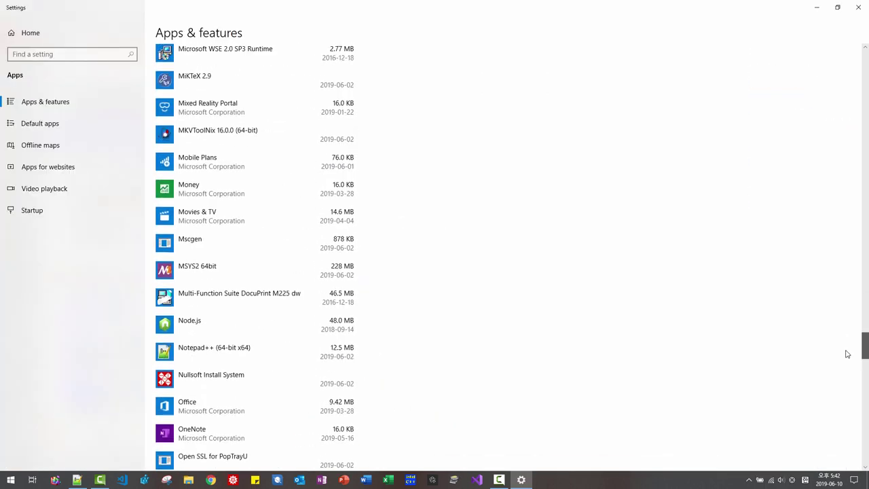
click(248, 280)
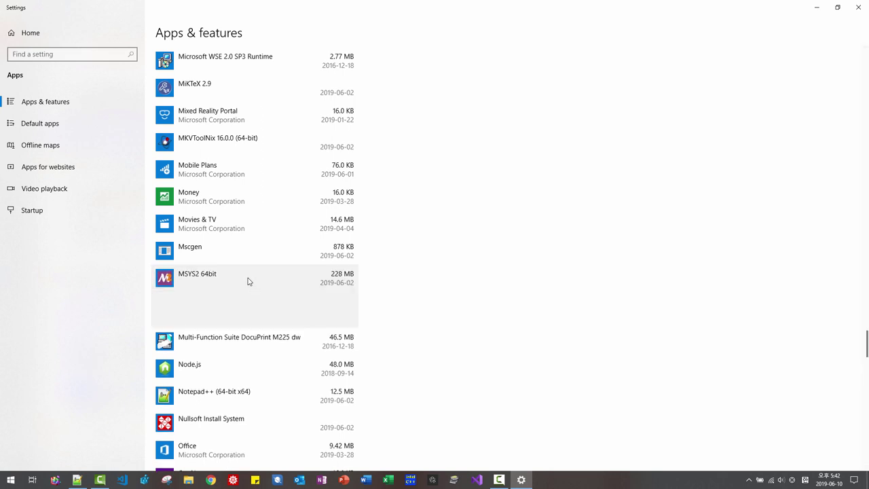
click(331, 316)
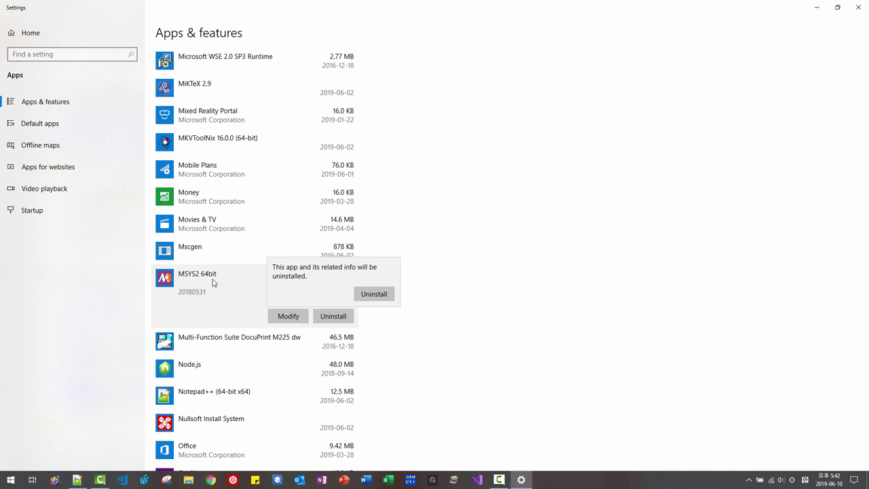
click(374, 294)
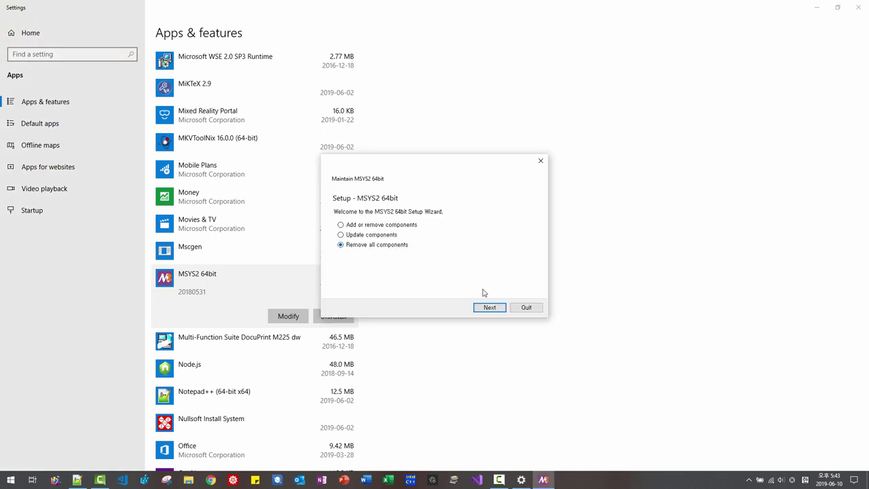
Remove all MSYS2 64bit components through the maintenance wizard, finish it and close Settings
click(489, 309)
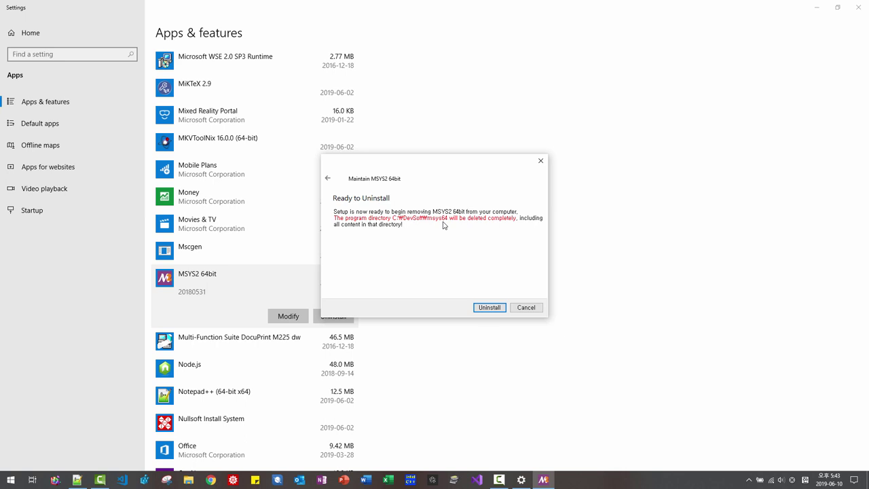
click(488, 309)
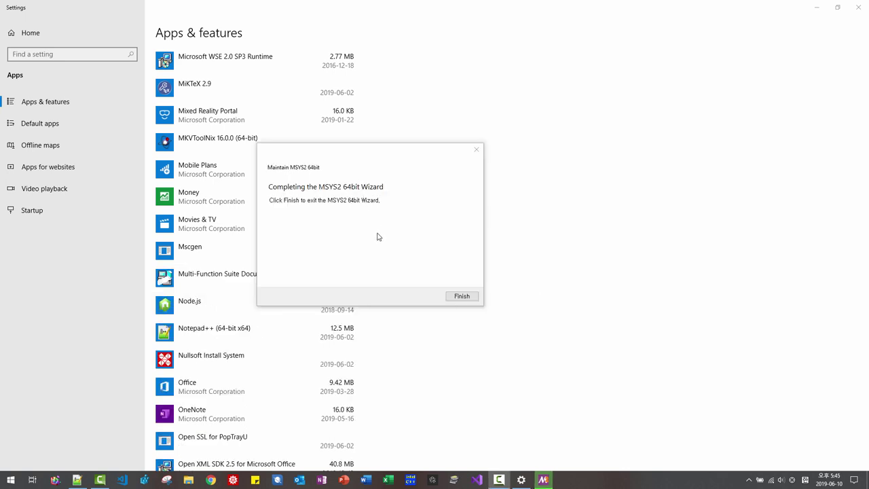
click(462, 297)
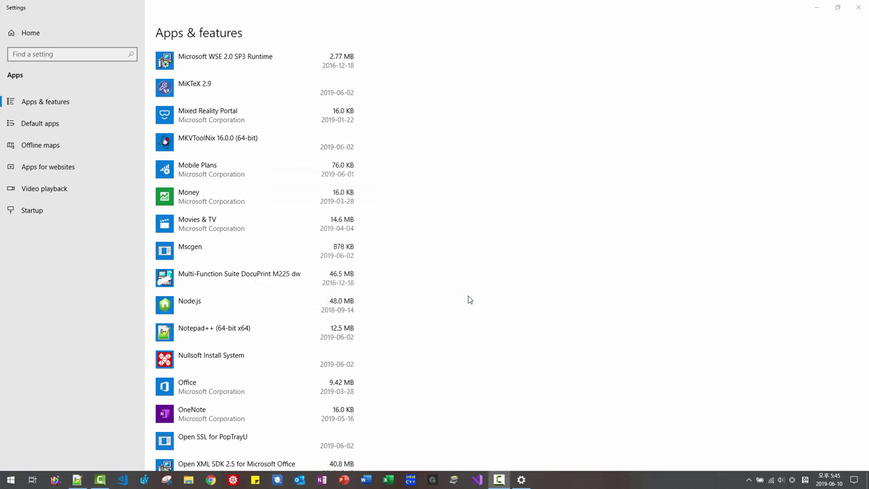
click(860, 8)
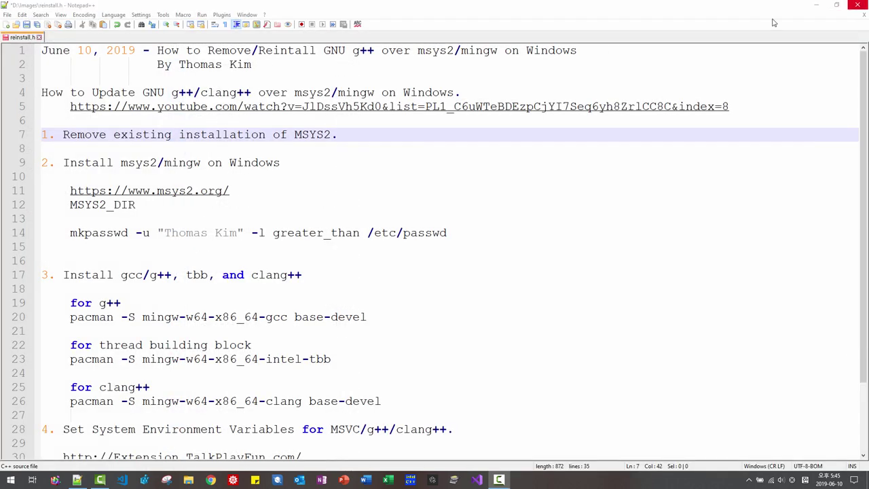
Browse to C:\DevSoft in File Explorer and check whether the msys64 folder is still there
click(189, 481)
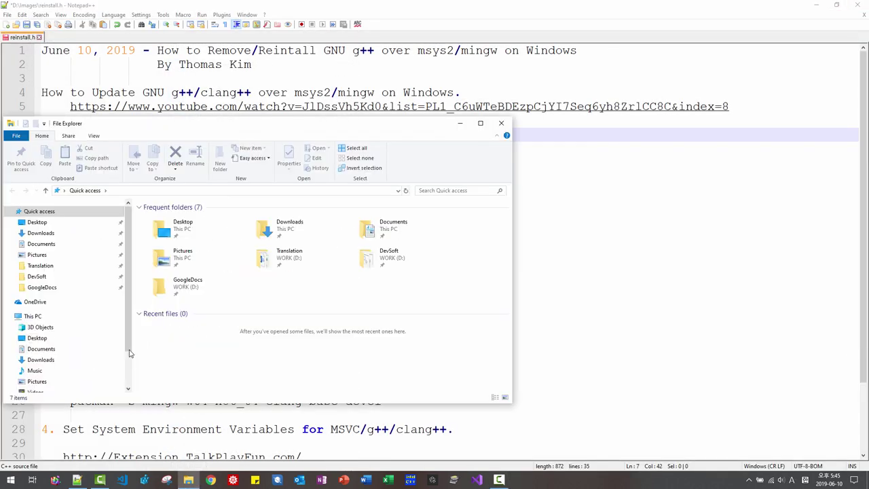
scroll(67, 353, down, 2)
click(41, 352)
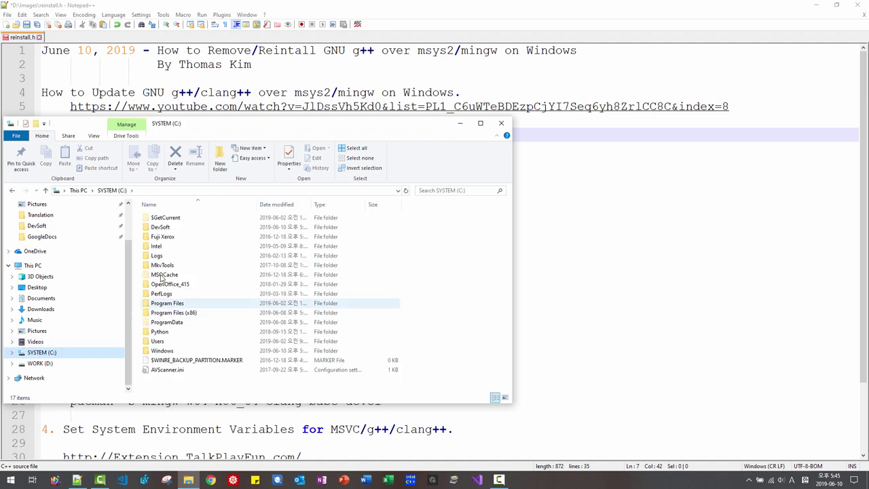
double_click(163, 228)
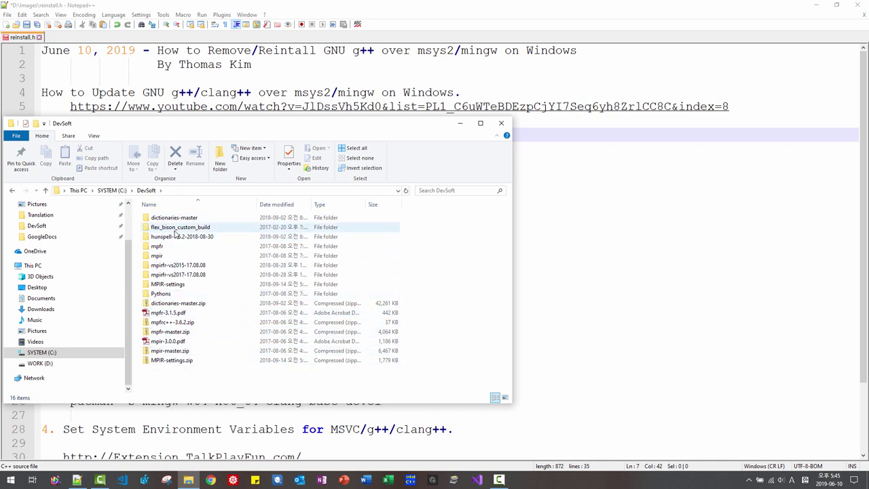
key(alt+v)
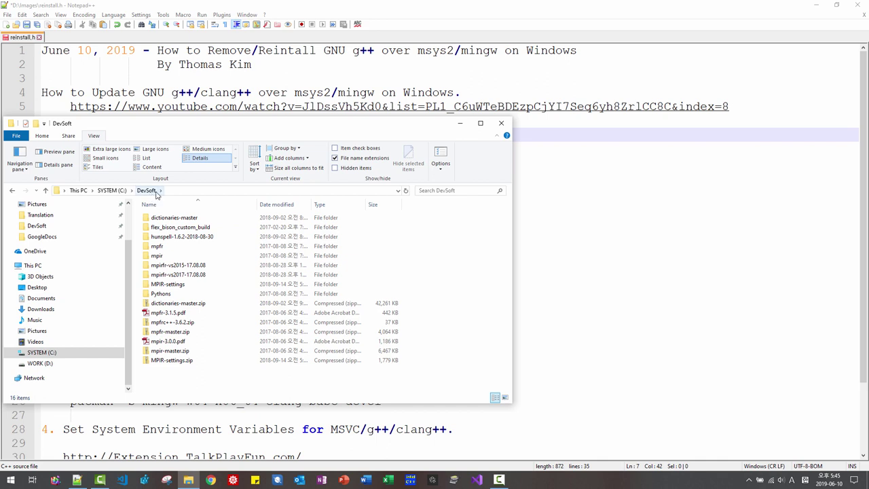
click(553, 193)
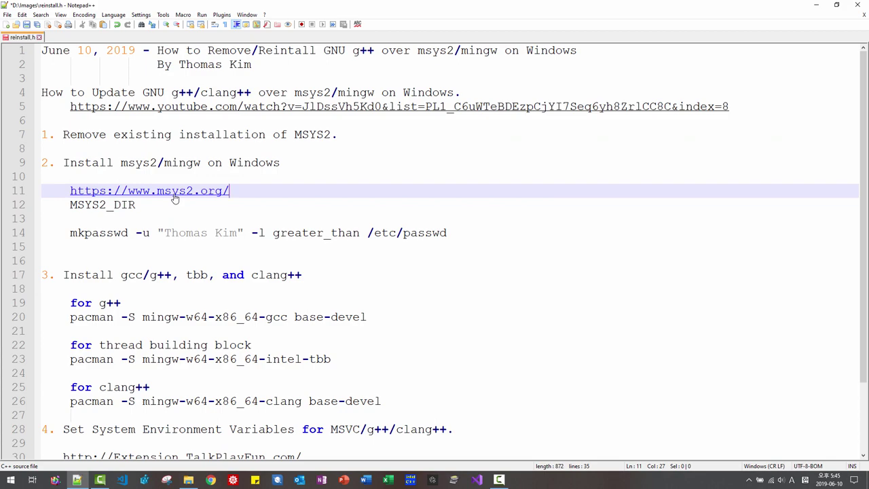
double_click(174, 193)
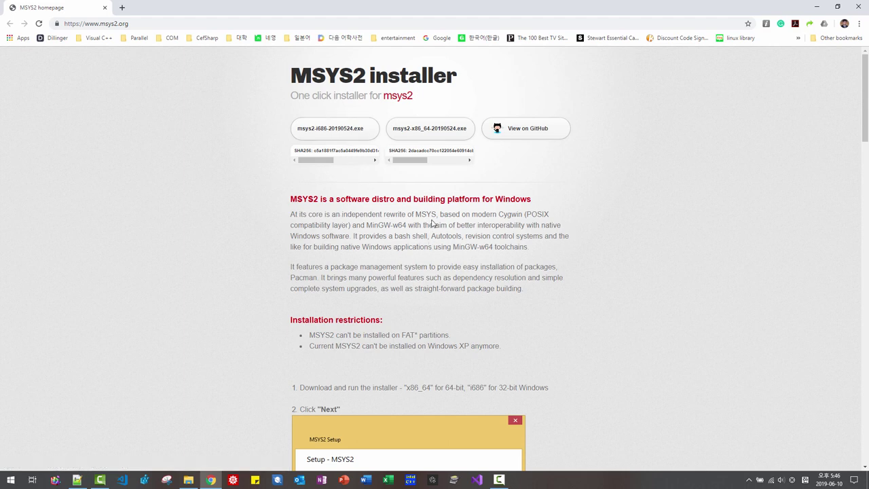
drag(444, 214, 485, 249)
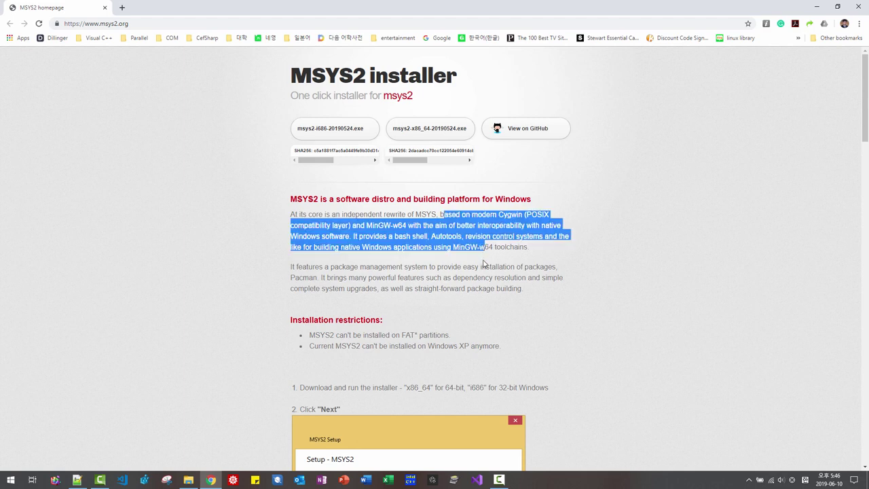
click(436, 136)
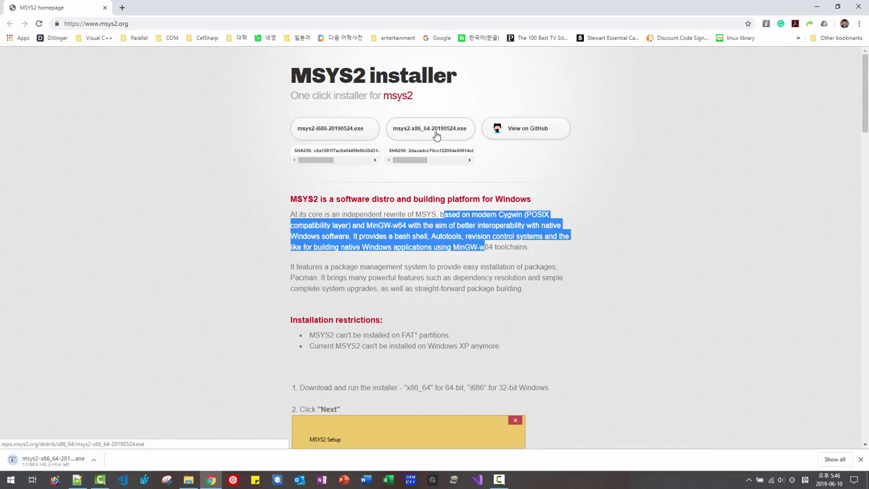
Check the page's 64-bit and 32-bit installer note, then run the downloaded msys2-x86_64-20190524.exe and proceed to its installation folder page
scroll(437, 136, down, 1)
drag(405, 297, 431, 297)
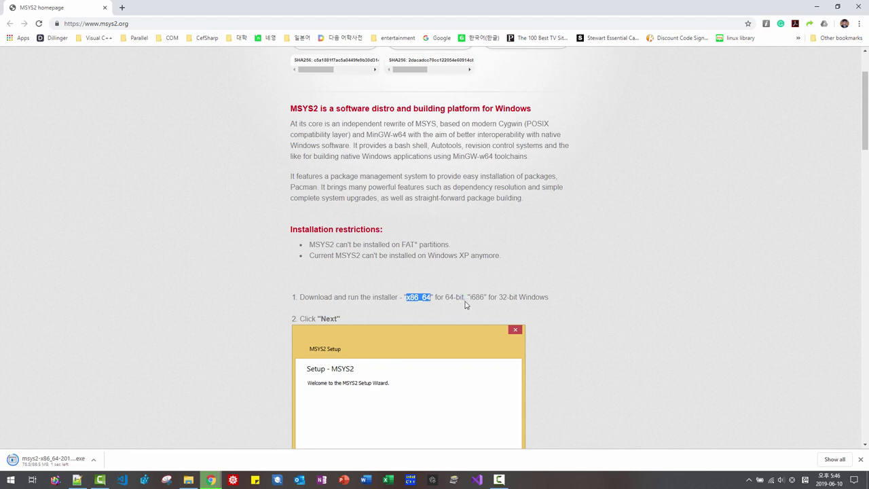
drag(470, 299, 544, 305)
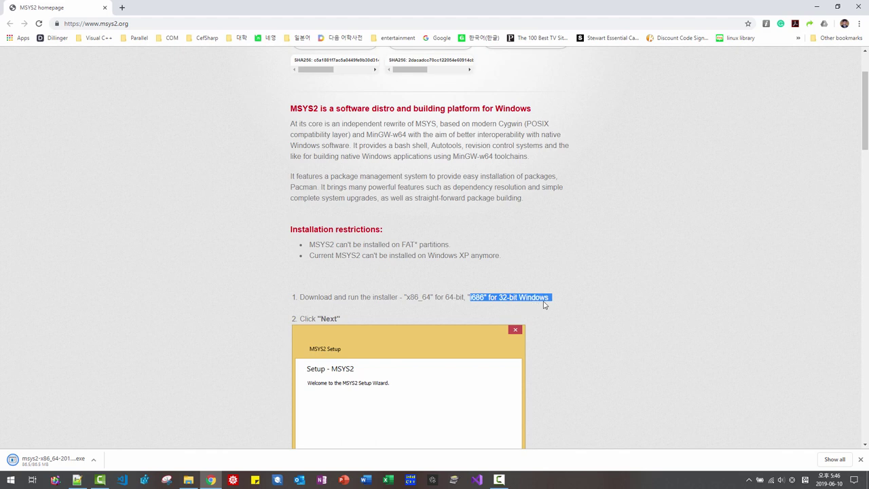
scroll(547, 302, up, 2)
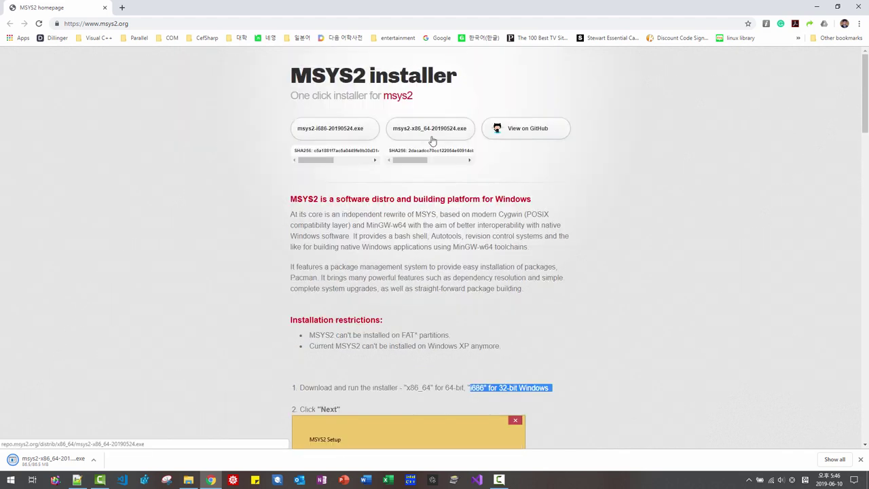
click(93, 464)
click(109, 429)
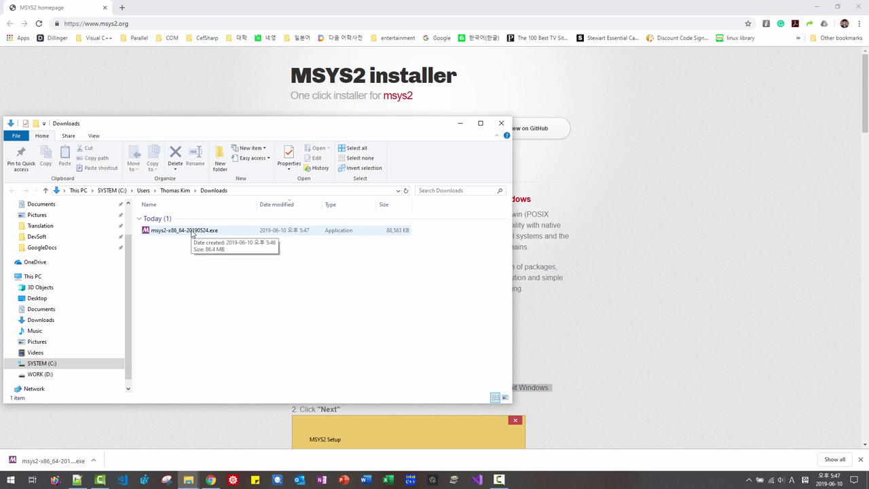
double_click(192, 232)
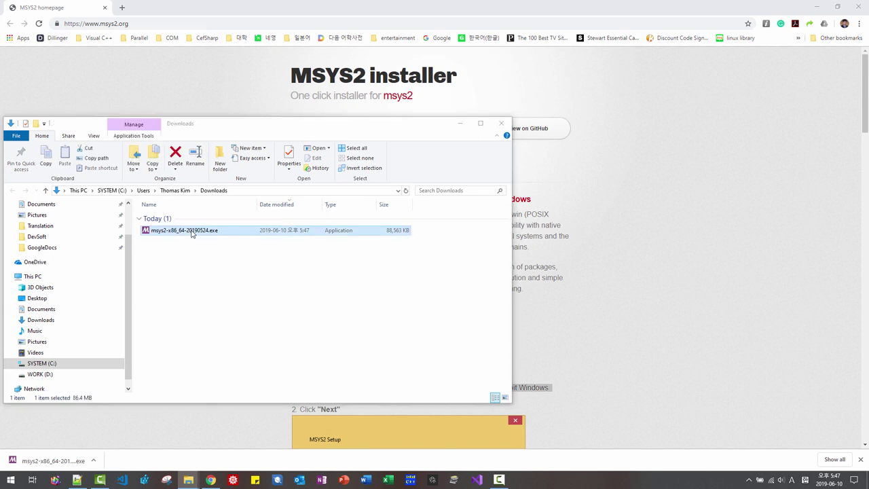
click(490, 307)
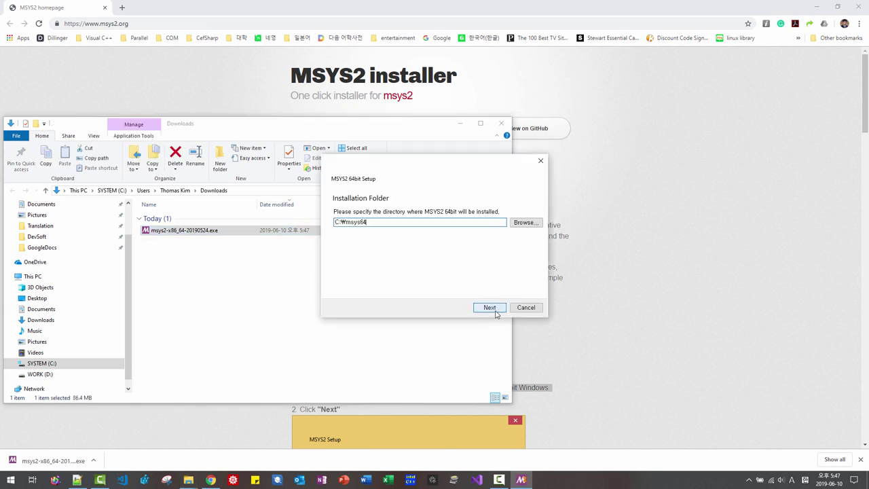
Create a folder named msys64 inside C:\DevSoft and select it as the MSYS2 installation folder
click(525, 223)
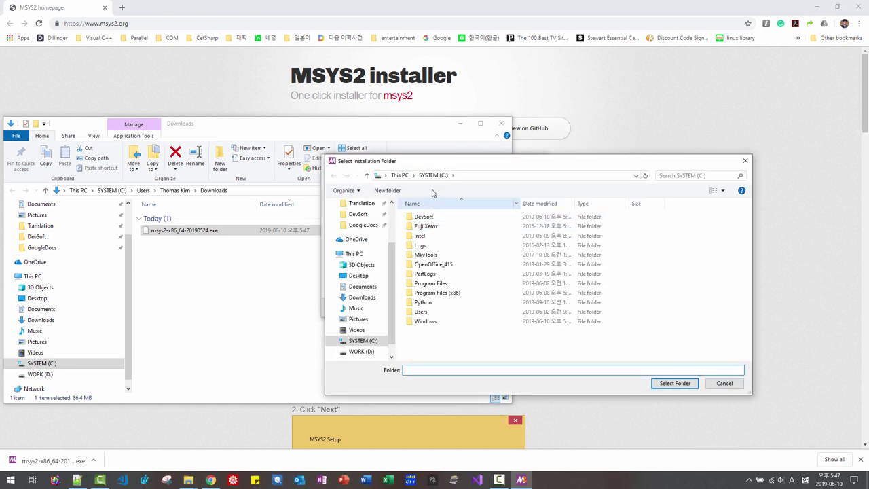
double_click(427, 216)
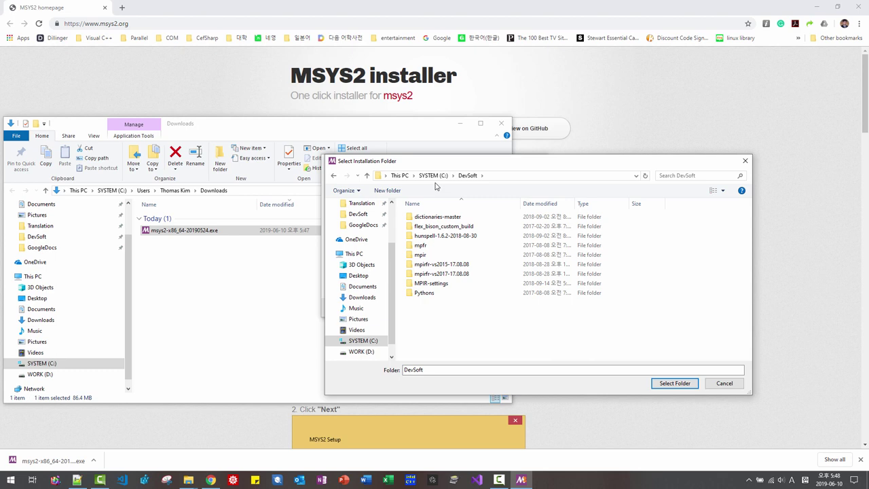
click(387, 191)
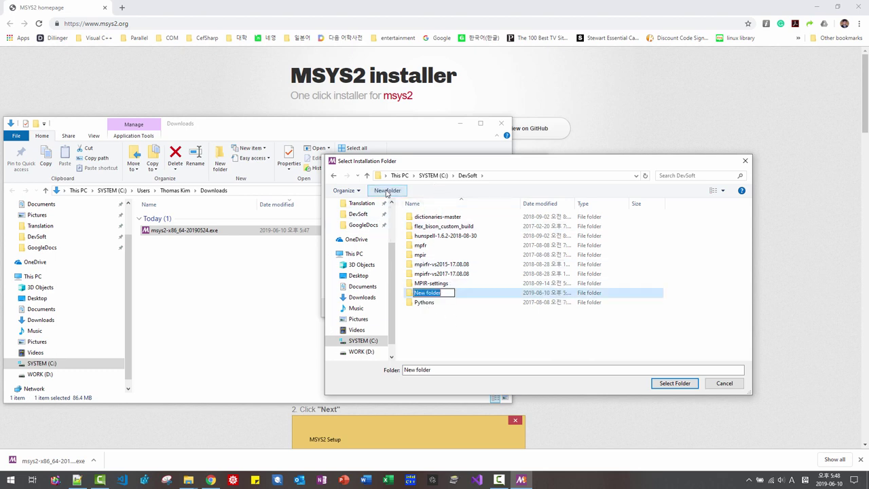
text(msys64)
key(Return)
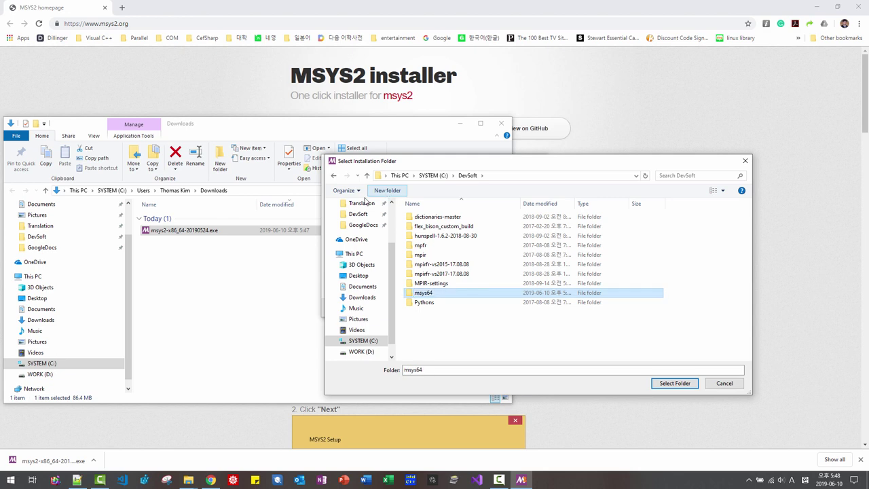
double_click(426, 296)
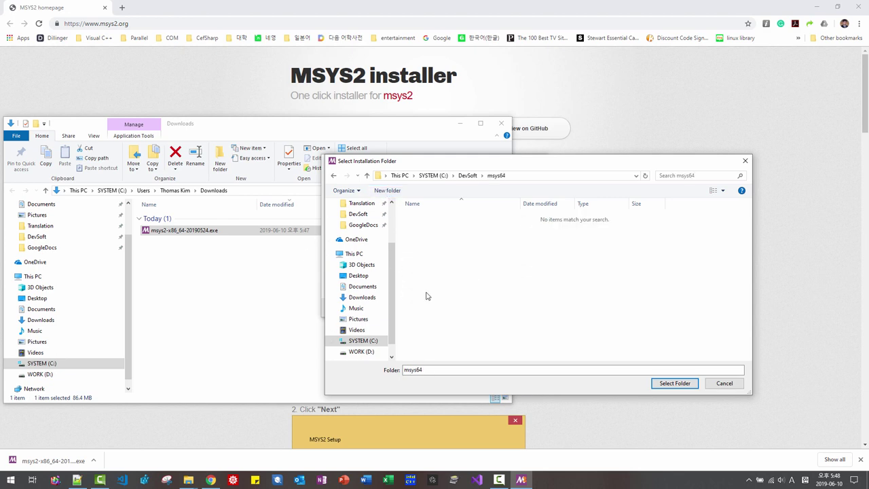
click(674, 383)
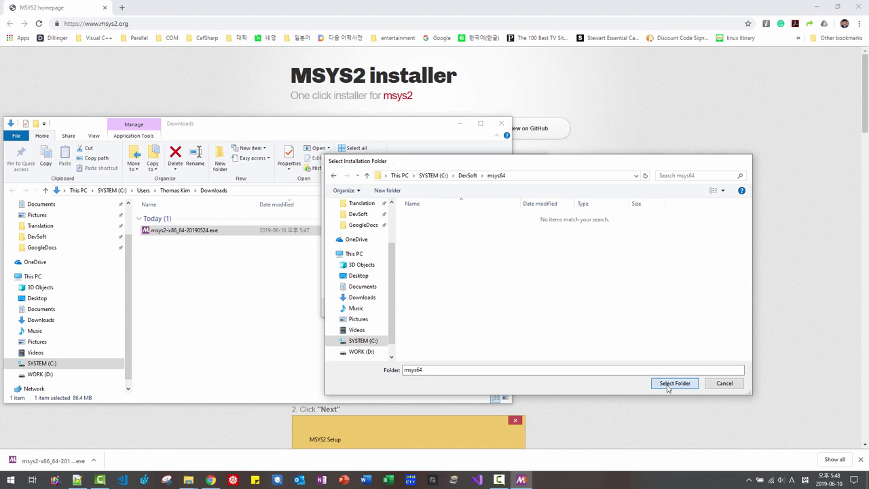
Accept C:\DevSoft\msys64 as the installation folder and MSYS2 64bit as the Start Menu folder, and start the installation
click(341, 225)
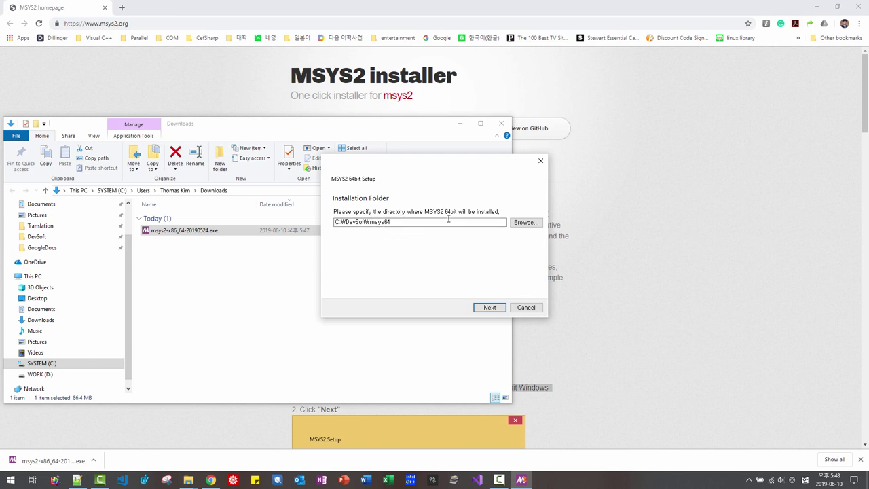
click(490, 308)
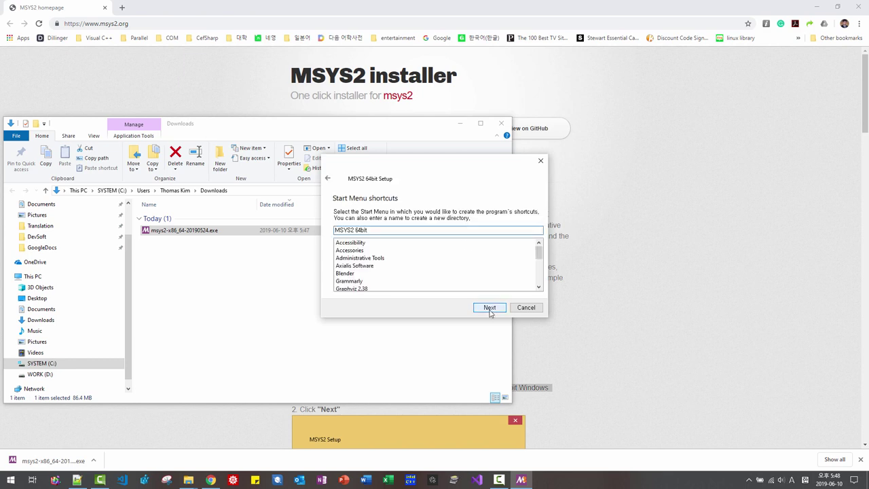
click(490, 310)
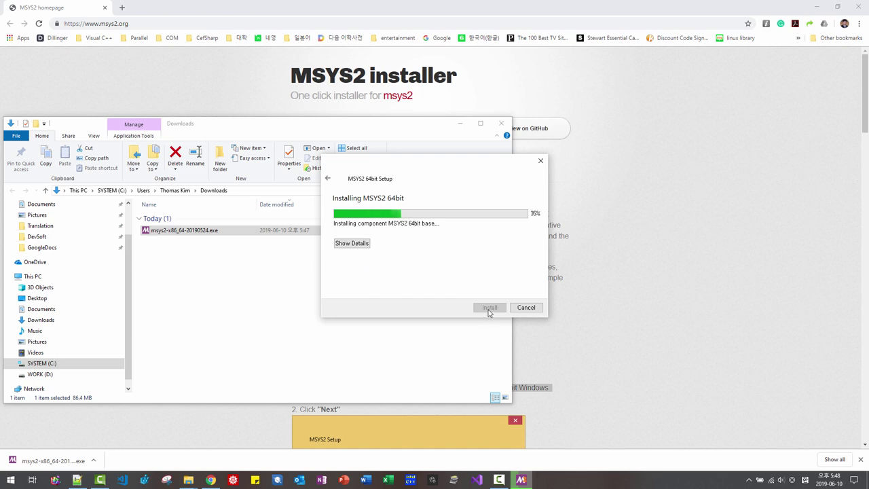
Show the installation details and finish the MSYS2 setup with Run MSYS2 64bit now enabled
click(356, 246)
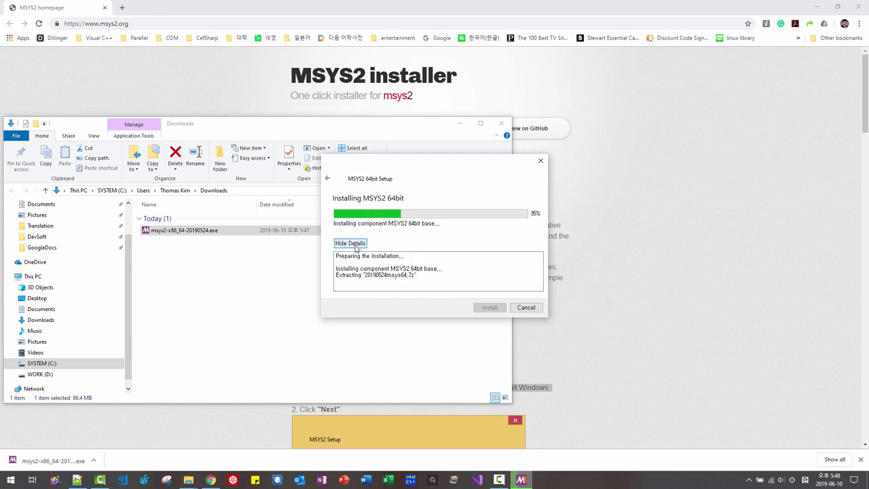
drag(408, 177, 297, 121)
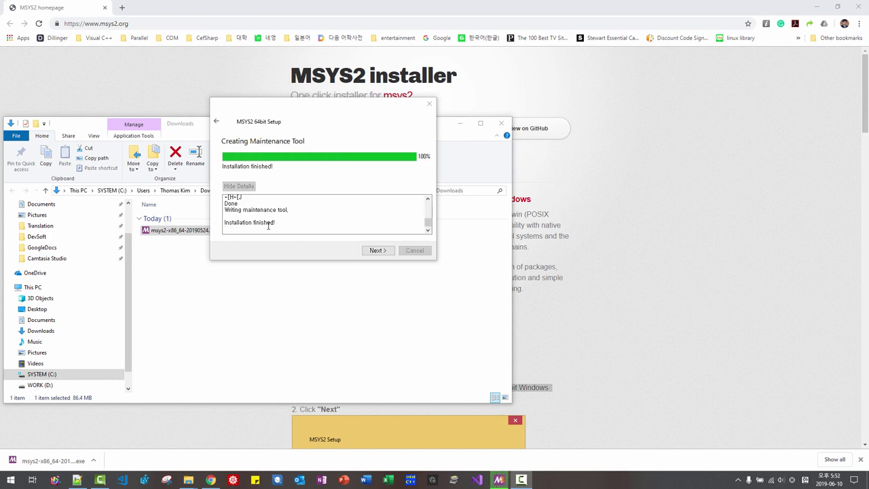
click(377, 251)
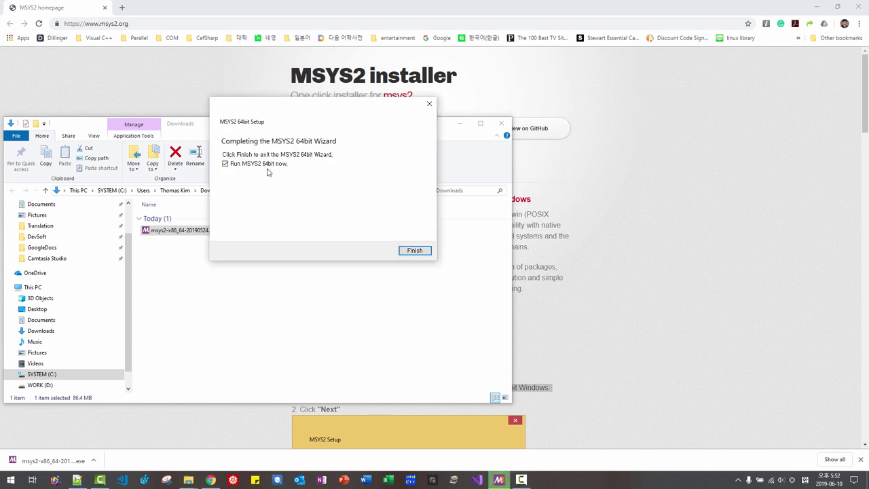
click(414, 251)
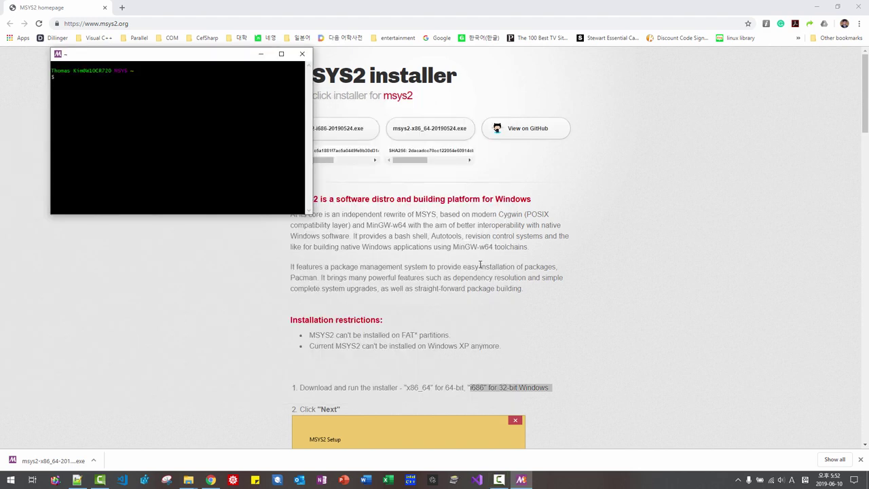
Review the MSYS2 homepage instructions up to the package update step, and enlarge the MSYS2 terminal's text and reposition its window
scroll(480, 266, down, 2)
scroll(480, 266, down, 1)
scroll(467, 270, down, 3)
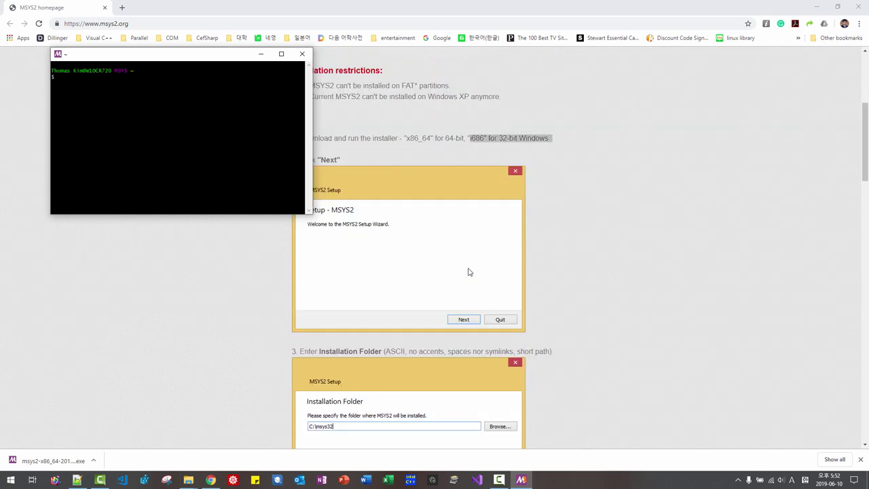
scroll(468, 270, down, 3)
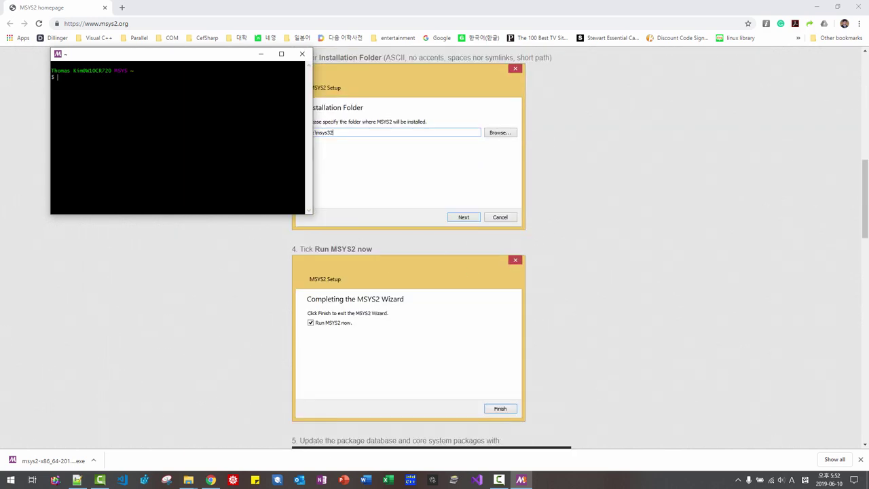
drag(193, 55, 322, 145)
key(ctrl+plus)
key(ctrl+plus)
key(ctrl+plus)
drag(391, 132, 350, 73)
Update the package database and core packages with "pacman -Syu", accept the installation, and close the terminal window despite the running process
text(pac)
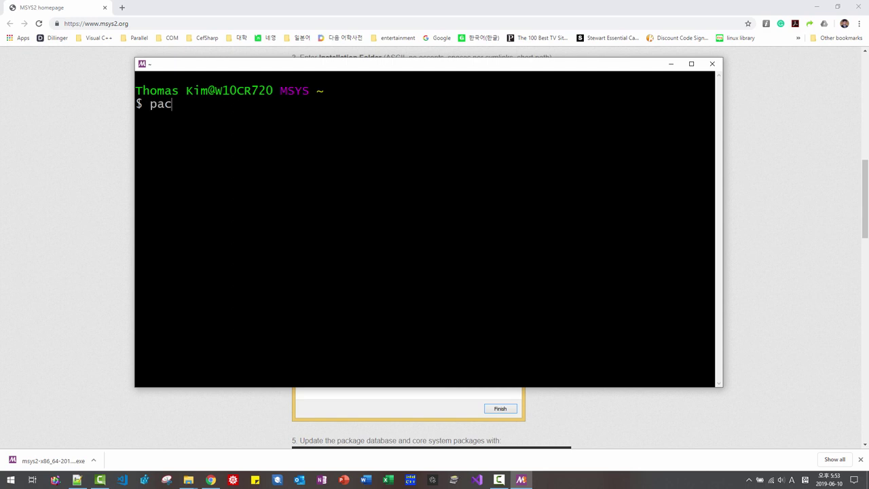
text(man -Syu)
key(Return)
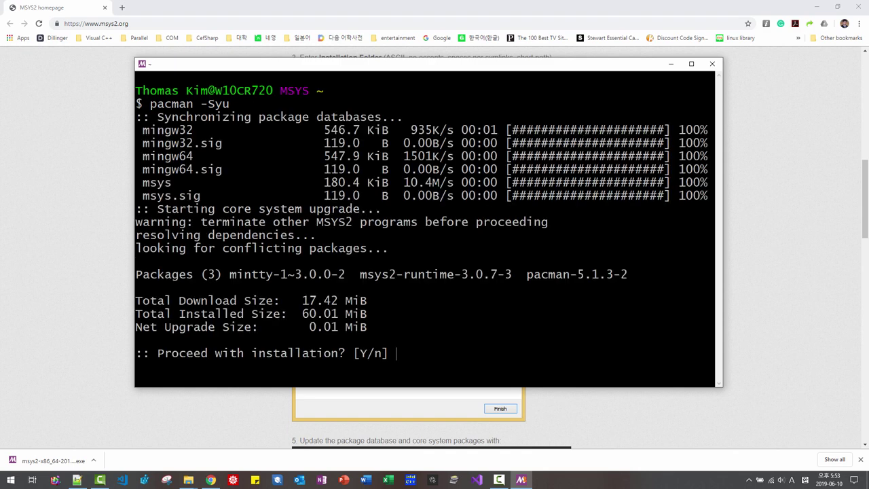
key(Return)
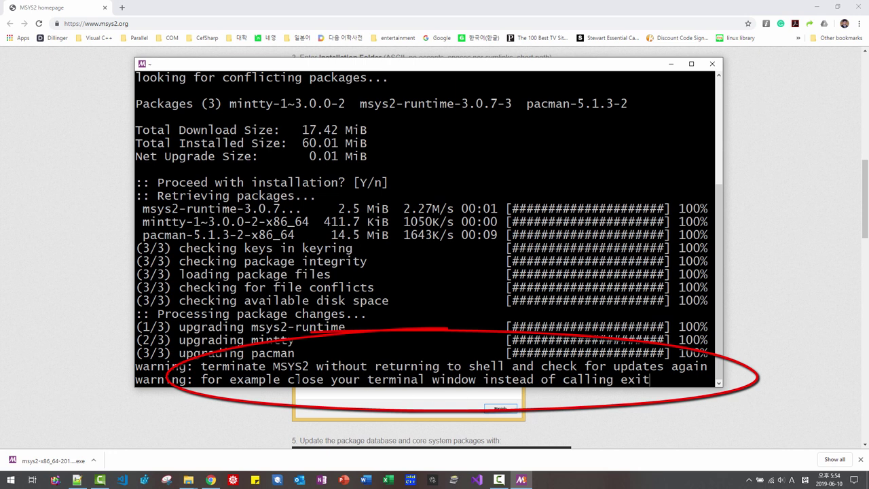
click(712, 65)
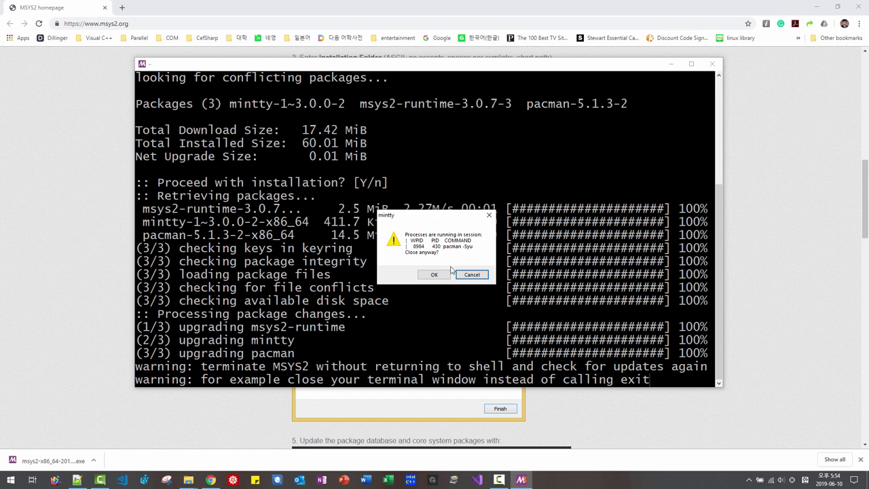
click(442, 275)
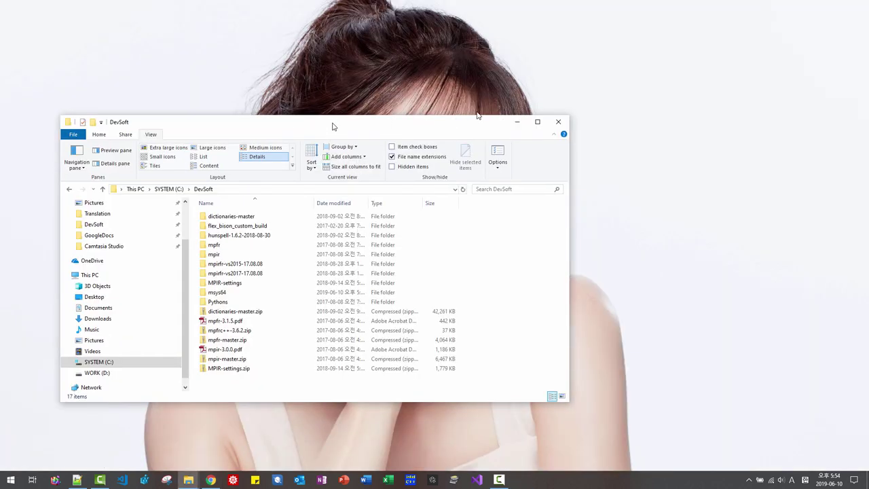
Open the C:\DevSoft\msys64 folder in File Explorer and find mingw64.exe
drag(333, 126, 533, 94)
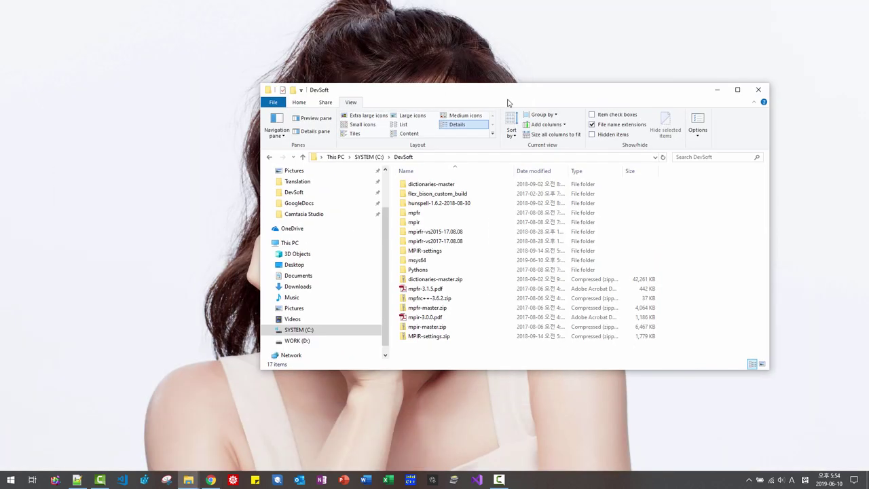
click(297, 331)
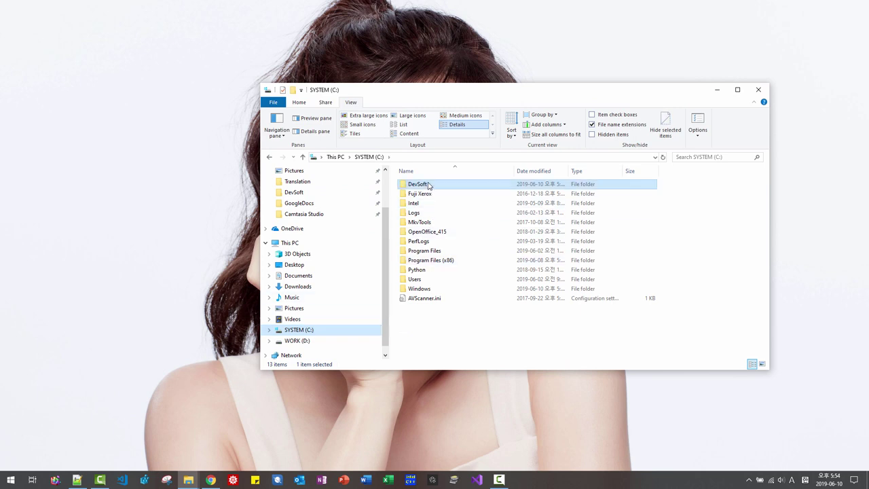
double_click(428, 185)
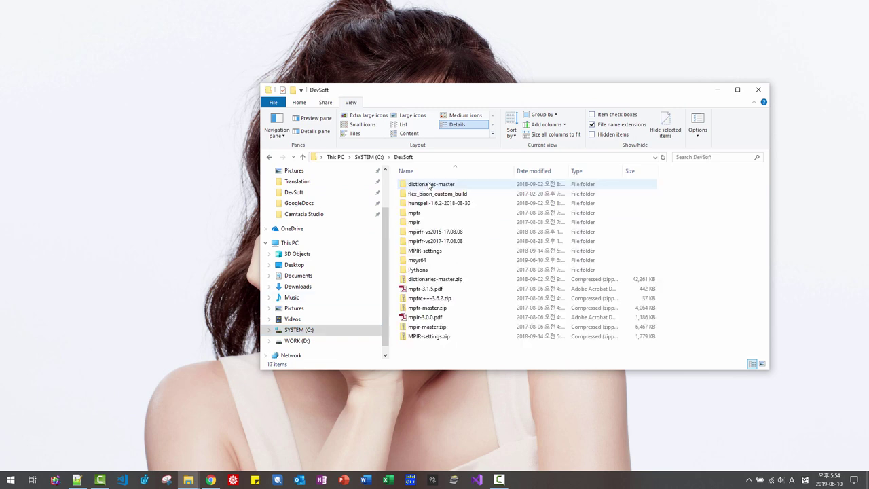
double_click(418, 261)
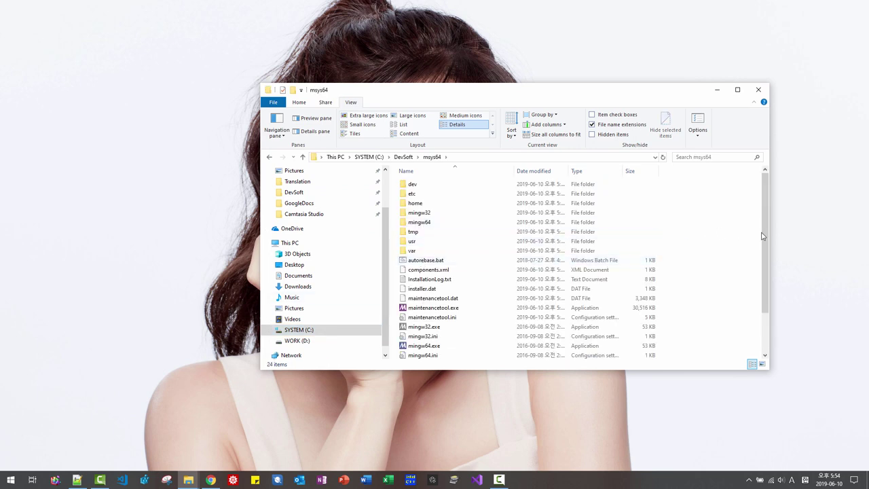
drag(762, 235, 765, 284)
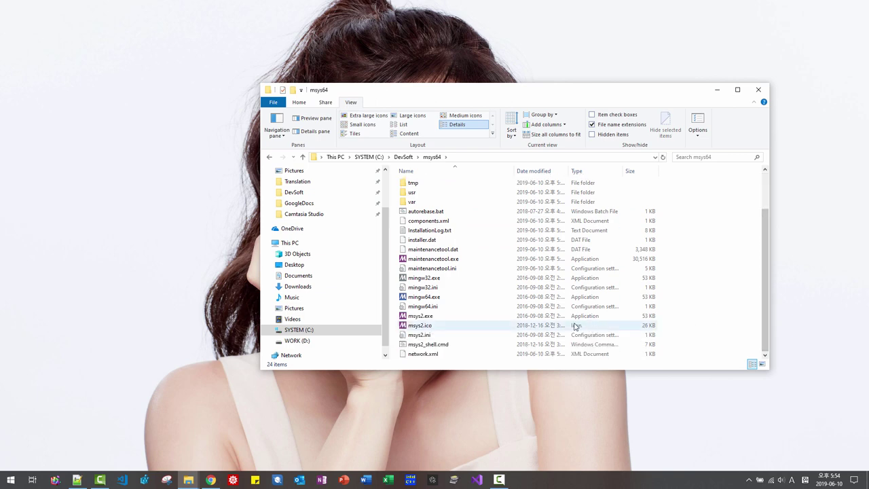
Create a desktop shortcut to mingw64.exe from the msys64 folder
click(433, 299)
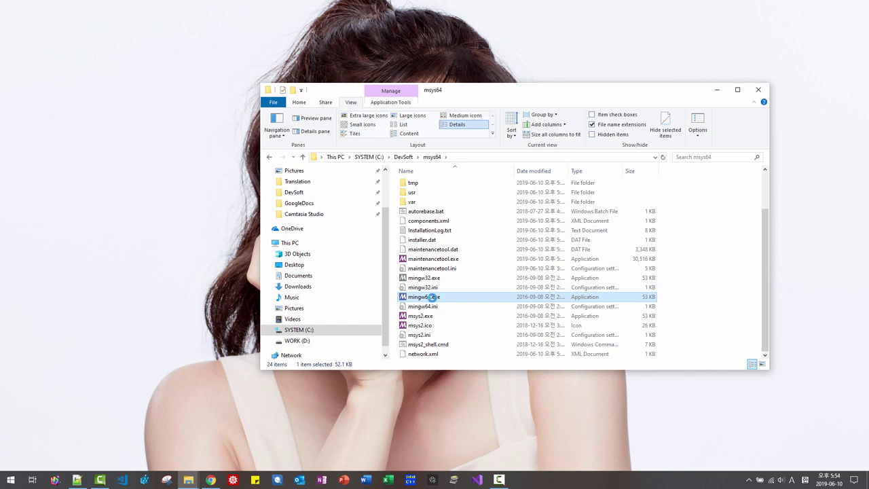
right_click(434, 300)
click(419, 297)
drag(419, 298, 79, 157)
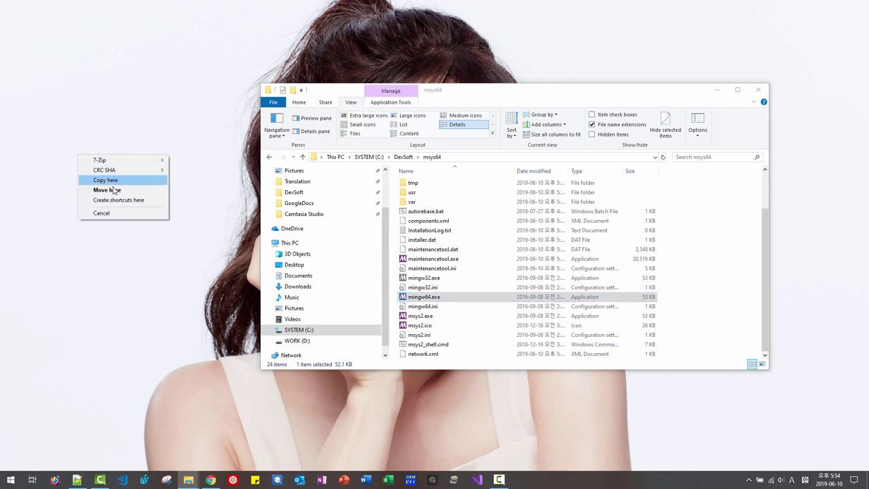
click(117, 202)
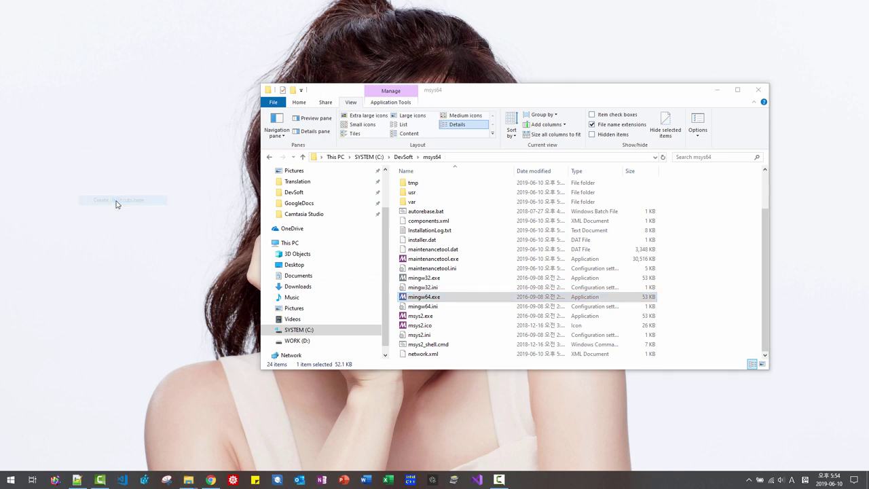
Launch the MINGW64 terminal from the desktop shortcut, run "pacman -Su" and accept the upgrade of the remaining packages
click(21, 16)
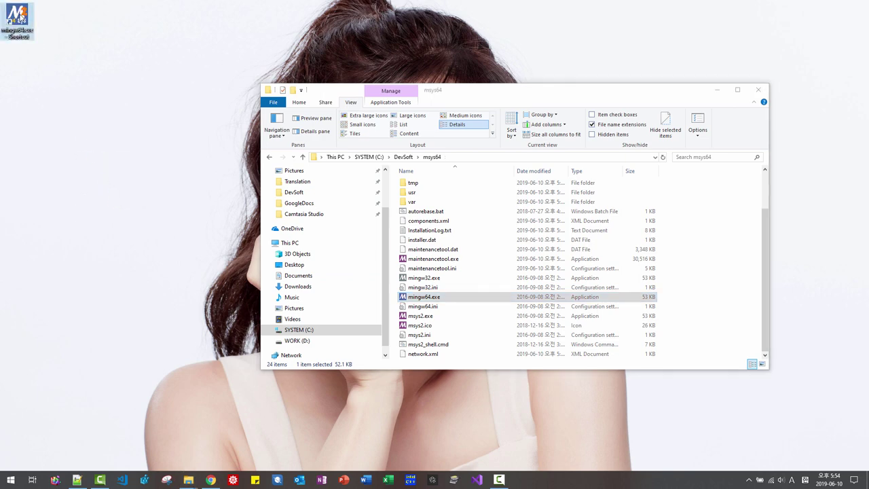
double_click(21, 17)
text(pa)
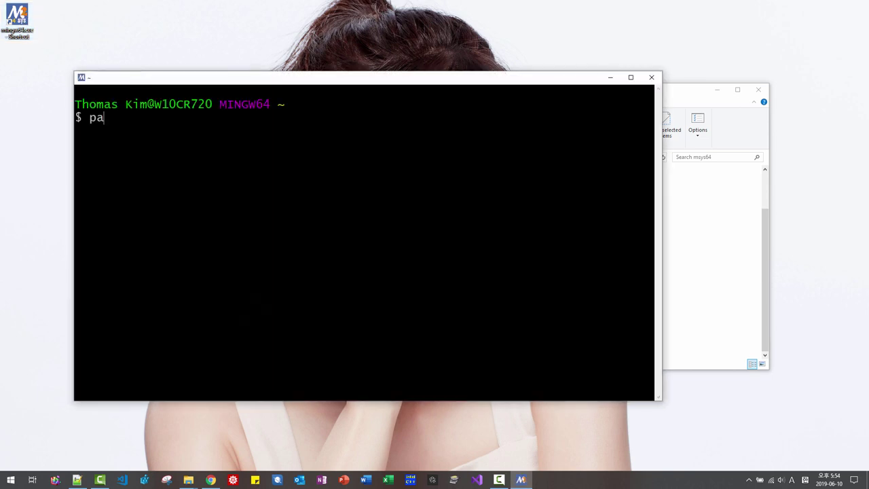
text(cman -Su)
key(Return)
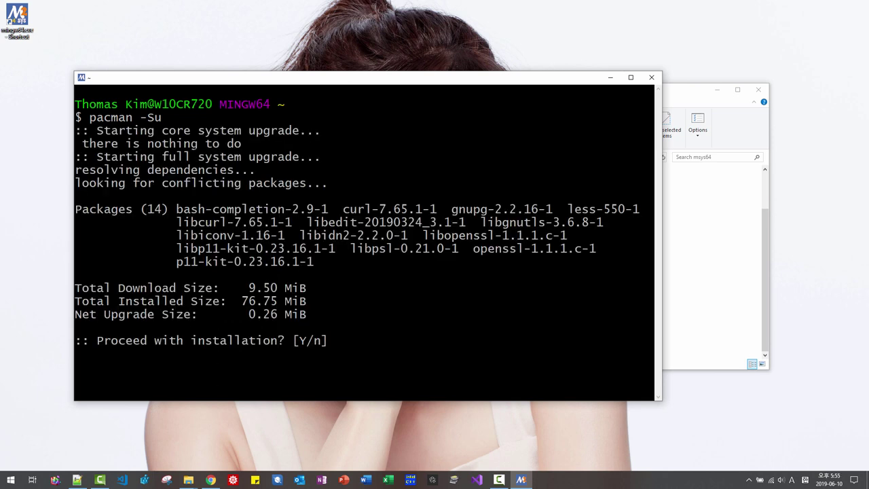
key(Return)
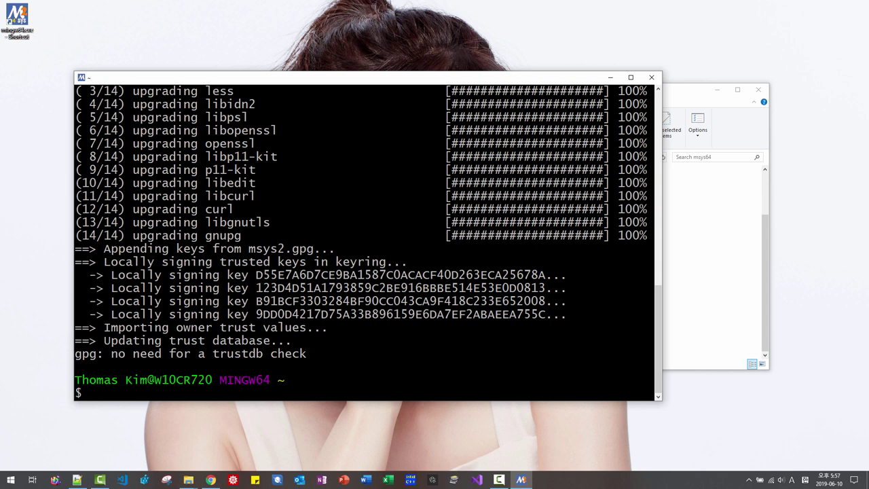
Search the package repositories for gcc with "pacman -Ss gcc"
text(pacman -Ssgn)
key(BackSpace)
text(cc)
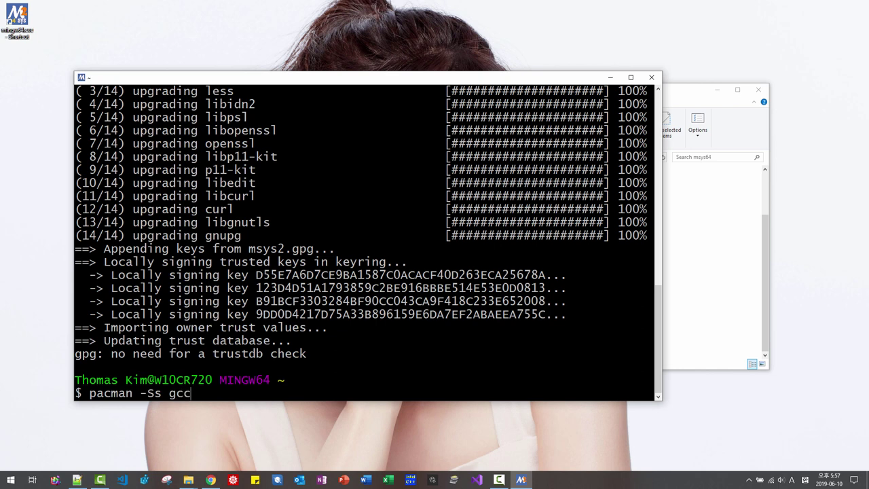
key(Return)
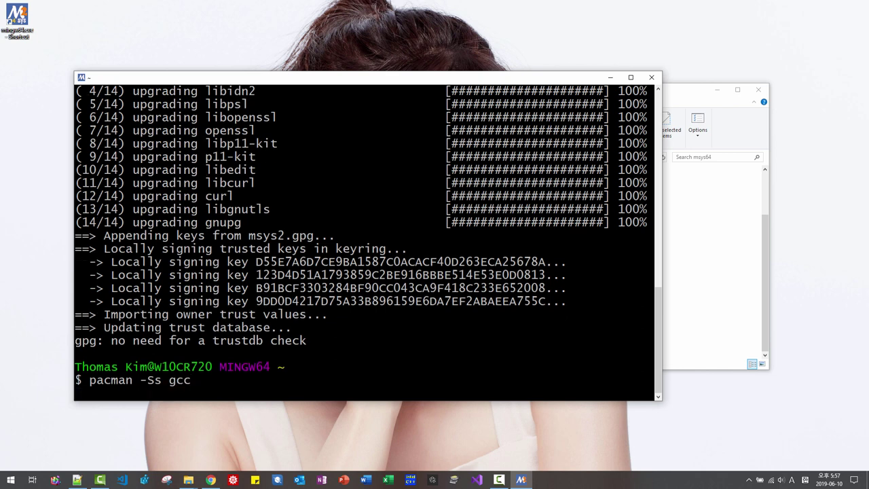
Copy the package name mingw-w64-x86_64-gcc from the mingw64 entry in the search results
scroll(366, 242, up, 1)
drag(132, 143, 341, 144)
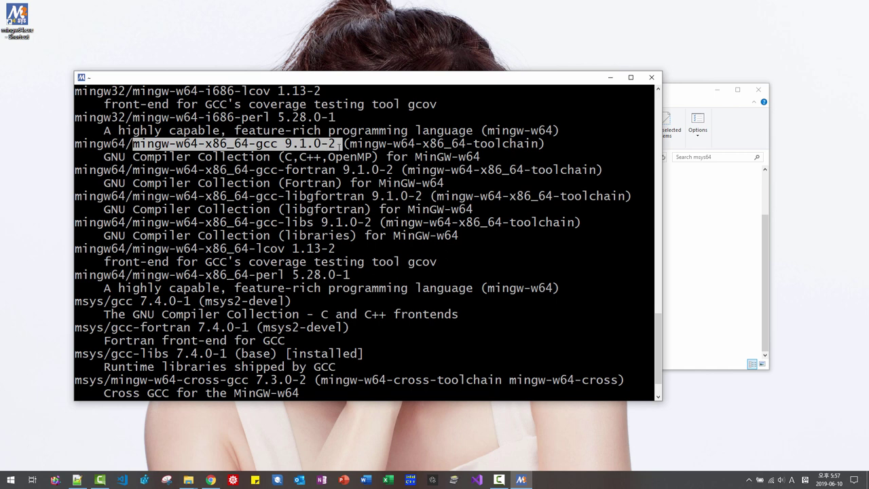
drag(284, 143, 134, 146)
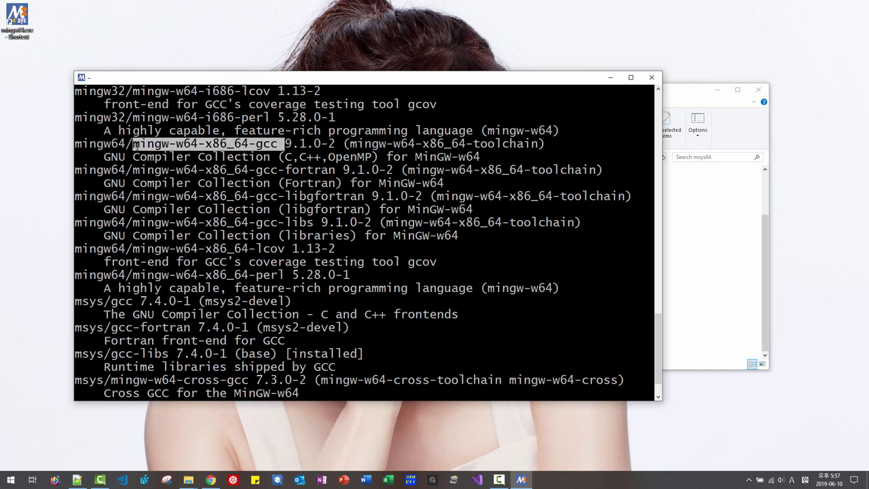
right_click(134, 146)
click(158, 165)
Enter "pacman -S" at the prompt and paste the copied mingw-w64-x86_64-gcc package name after it
scroll(157, 170, down, 1)
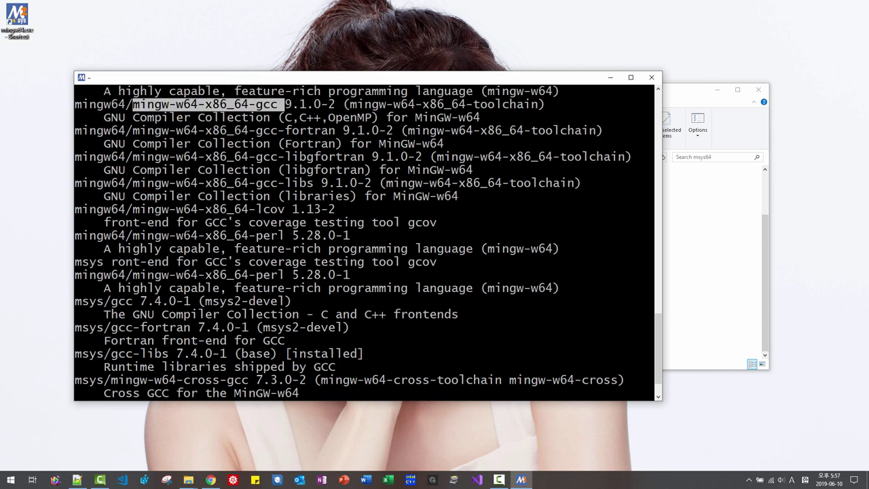
text(pac)
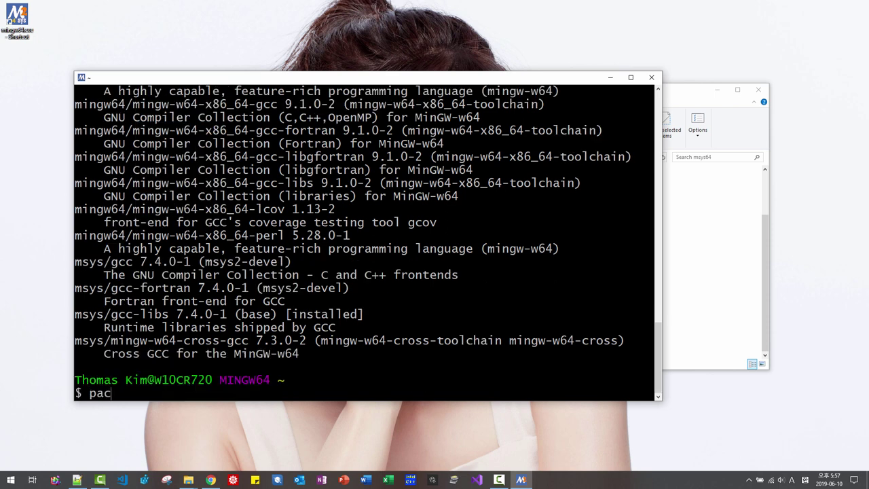
text(man -S)
right_click(224, 387)
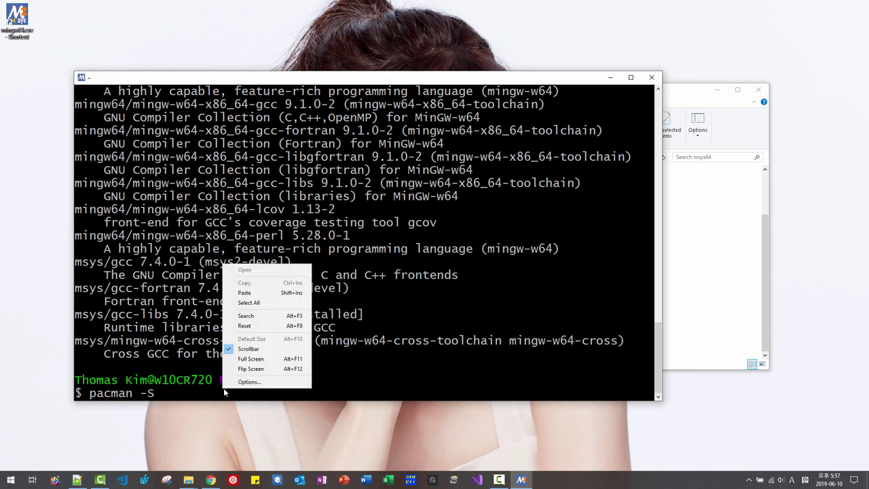
click(245, 294)
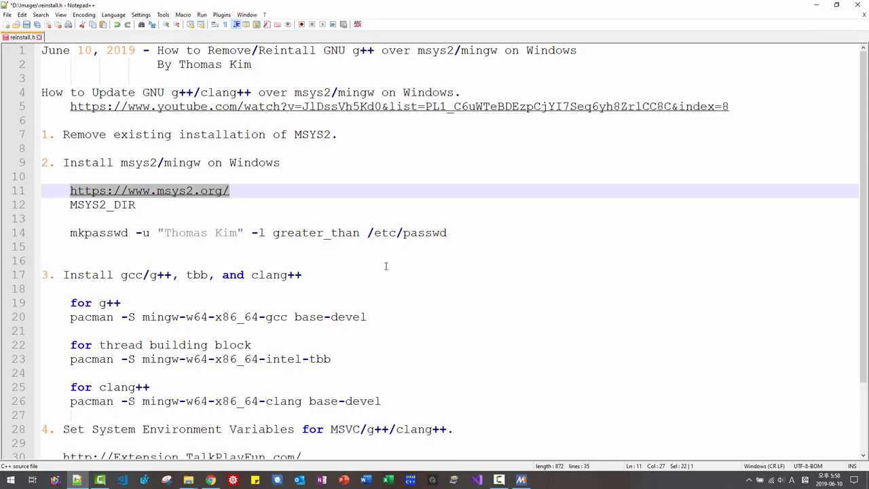
Copy the g++ install command "pacman -S mingw-w64-x86_64-gcc base-devel" from the reinstall.h notes
drag(366, 317, 69, 318)
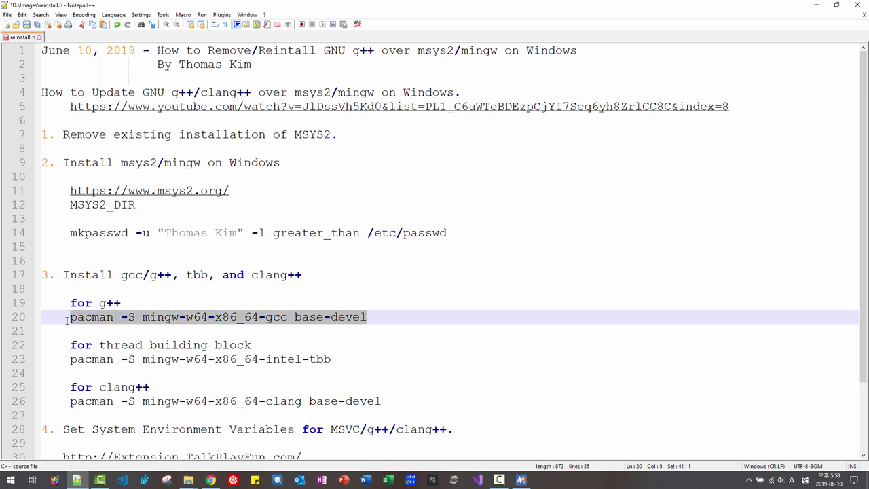
right_click(77, 324)
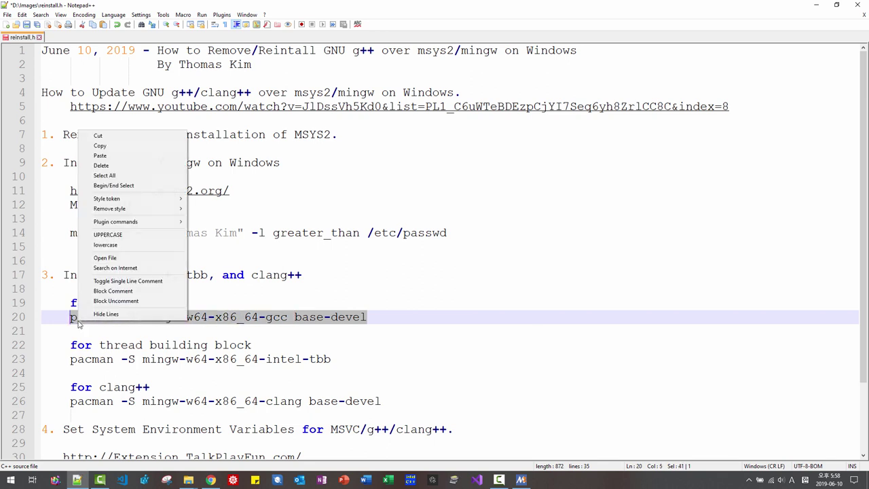
click(100, 146)
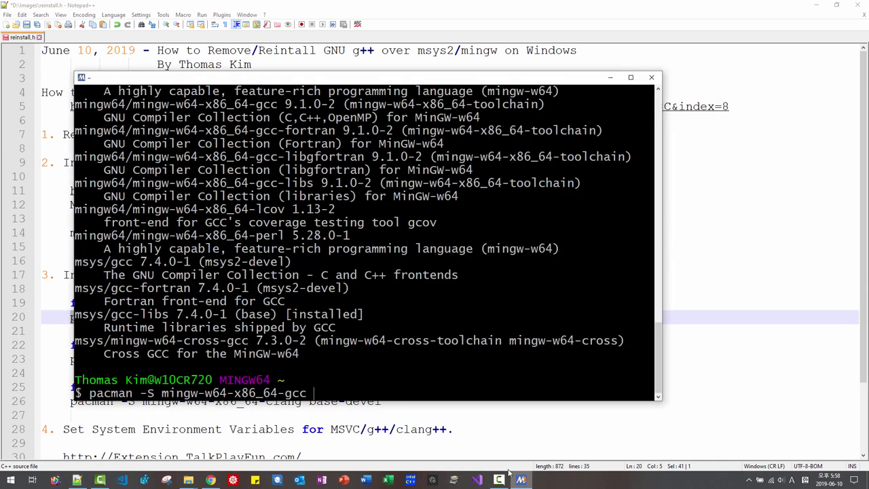
In the MINGW64 terminal, replace the pending pacman command with the copied "pacman -S mingw-w64-x86_64-gcc base-devel"
click(521, 480)
key(BackSpace)
key(BackSpace)
key(BackSpace)
key(BackSpace)
key(BackSpace)
key(BackSpace)
key(BackSpace)
key(BackSpace)
key(BackSpace)
key(BackSpace)
key(BackSpace)
key(BackSpace)
key(BackSpace)
key(BackSpace)
key(BackSpace)
key(BackSpace)
key(BackSpace)
key(BackSpace)
key(BackSpace)
key(BackSpace)
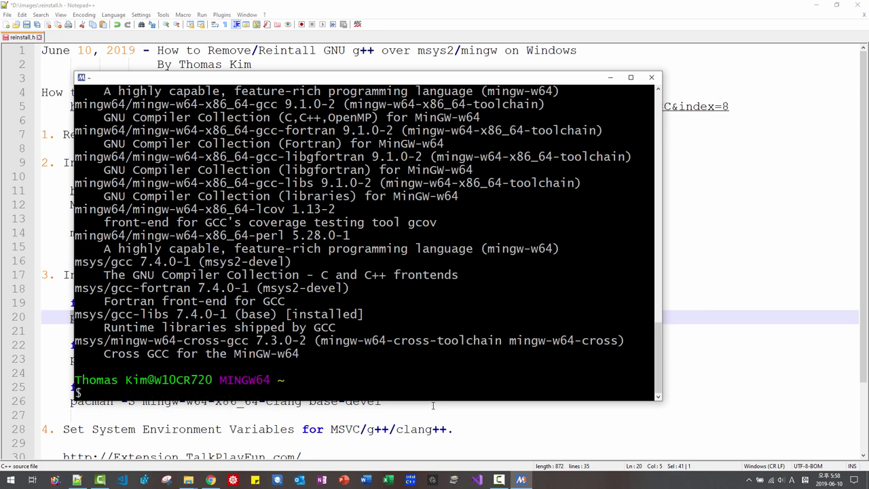
right_click(262, 267)
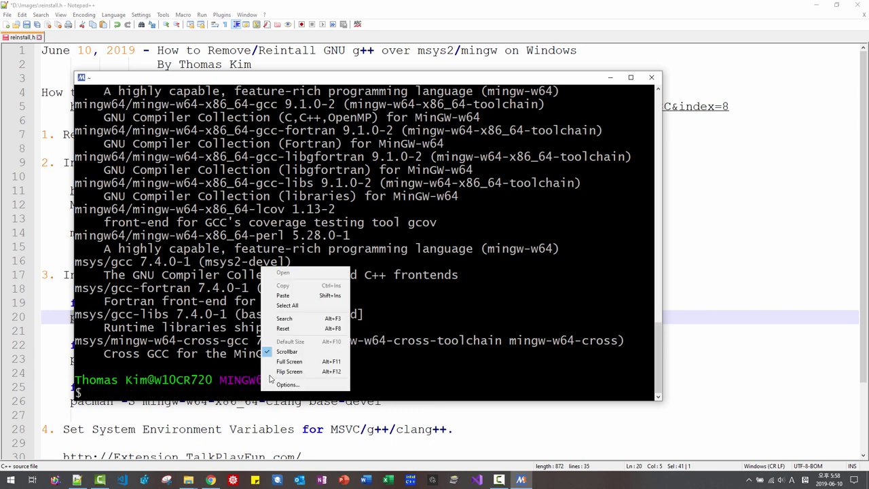
click(282, 299)
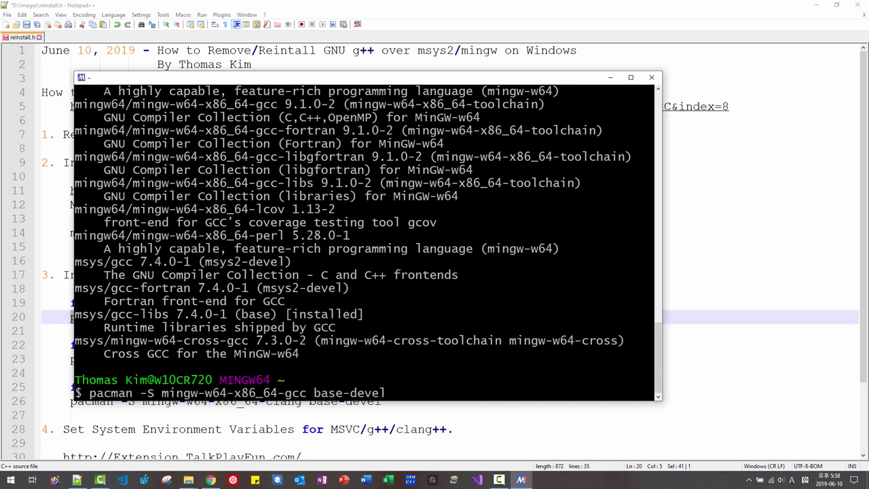
Run the g++ install command, accept the default selection of all base-devel members and proceed with the installation
key(Return)
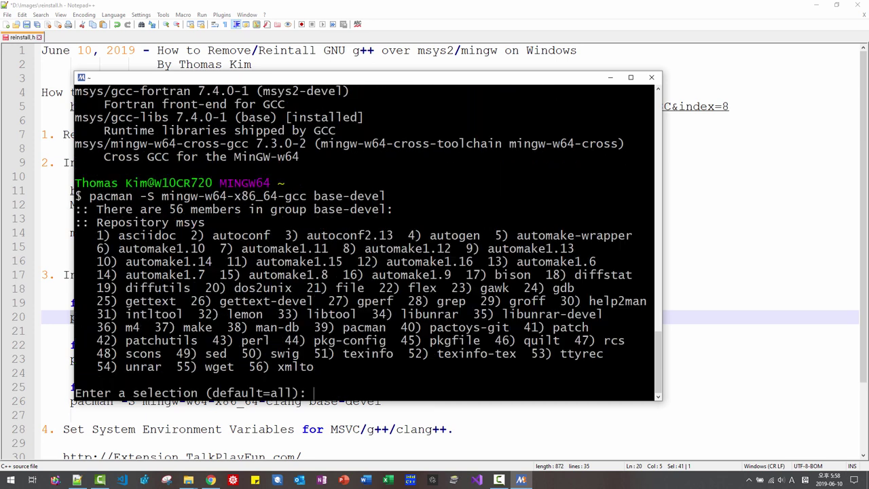
key(Return)
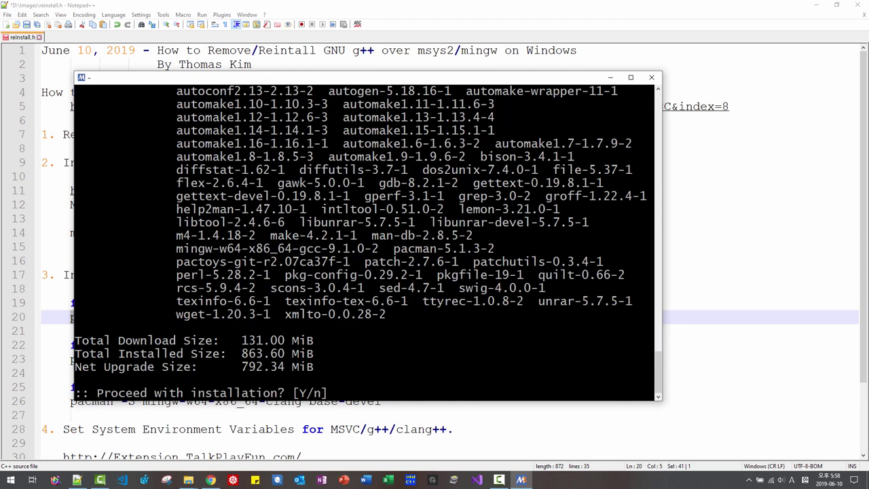
key(Return)
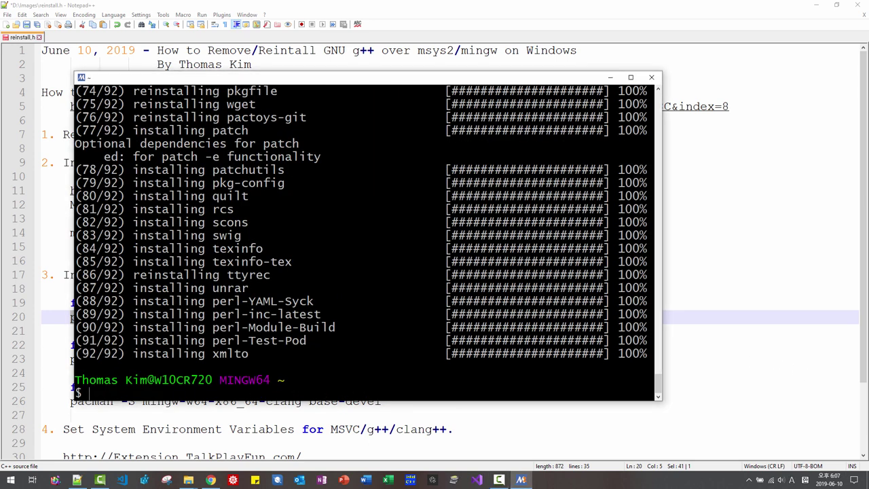
Check the compiler with "g++ --version" and search the package repositories with "pacman -Ss tbb"
text(g++ --version)
key(Return)
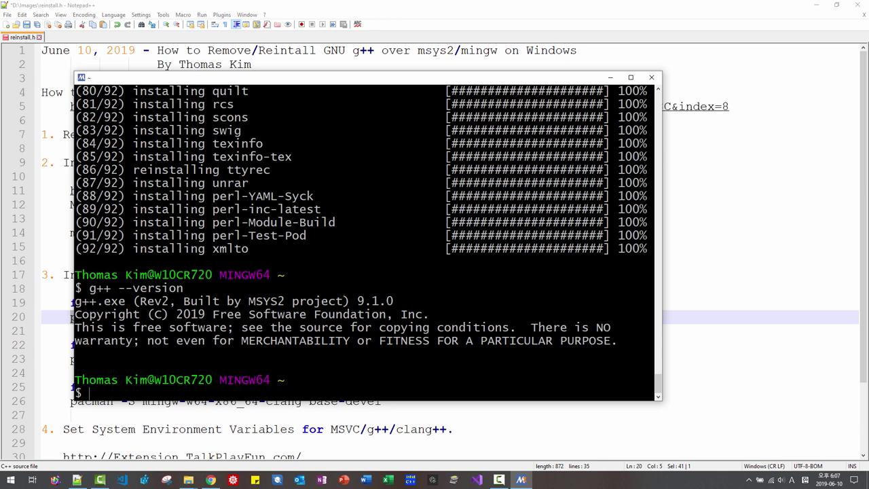
text(pacman -Ss tbb)
key(Return)
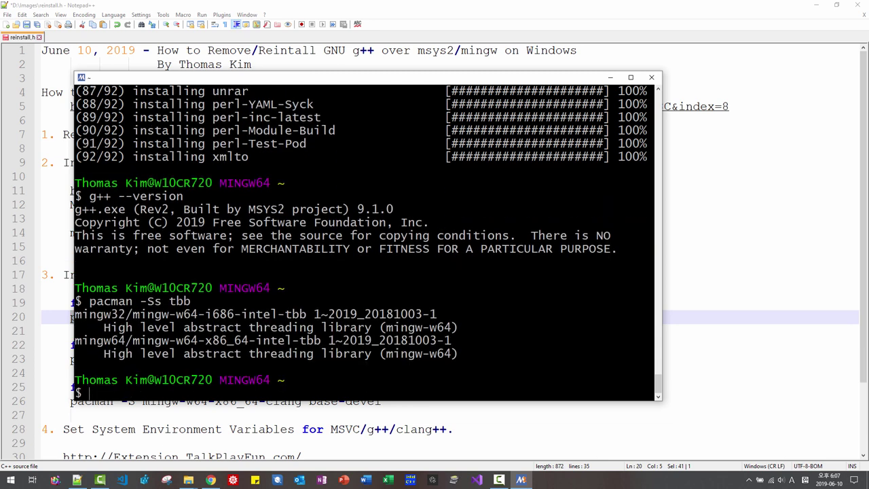
Install mingw-w64-x86_64-intel-tbb with "pacman -S", copying the package name from the mingw64 search result, and accept the installation
text(pacman -S)
drag(329, 341, 134, 343)
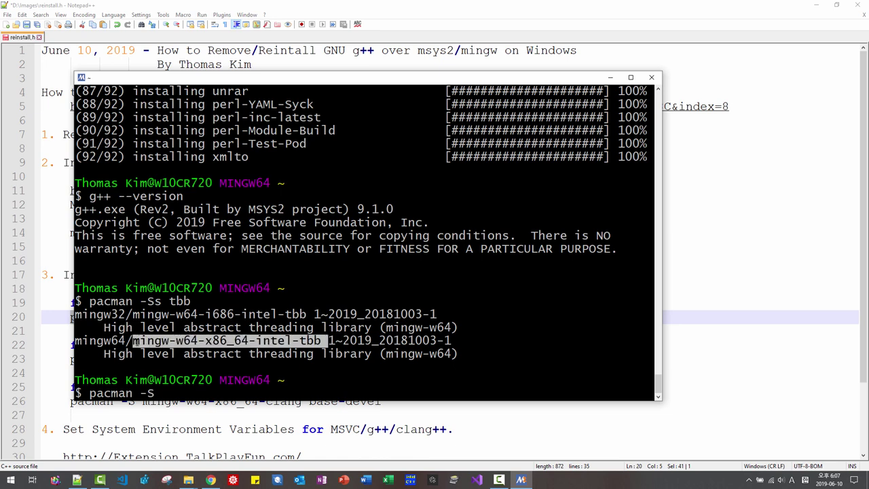
right_click(134, 343)
click(150, 358)
click(160, 394)
right_click(180, 393)
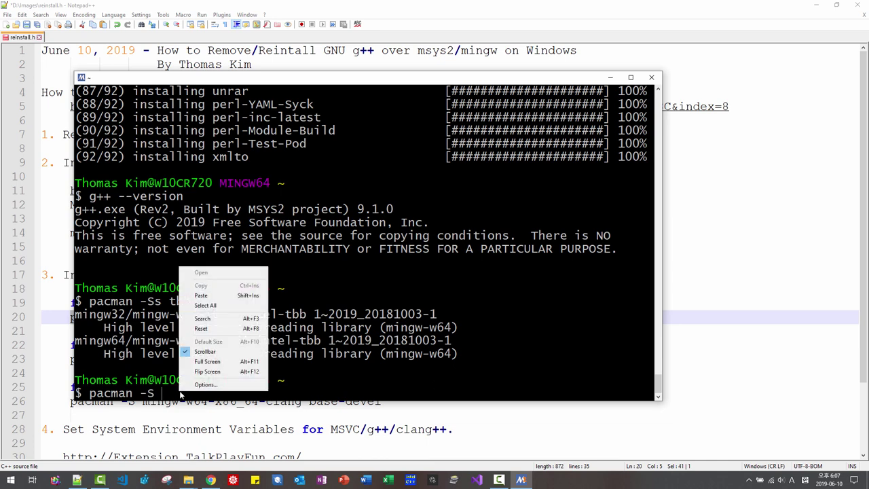
click(201, 296)
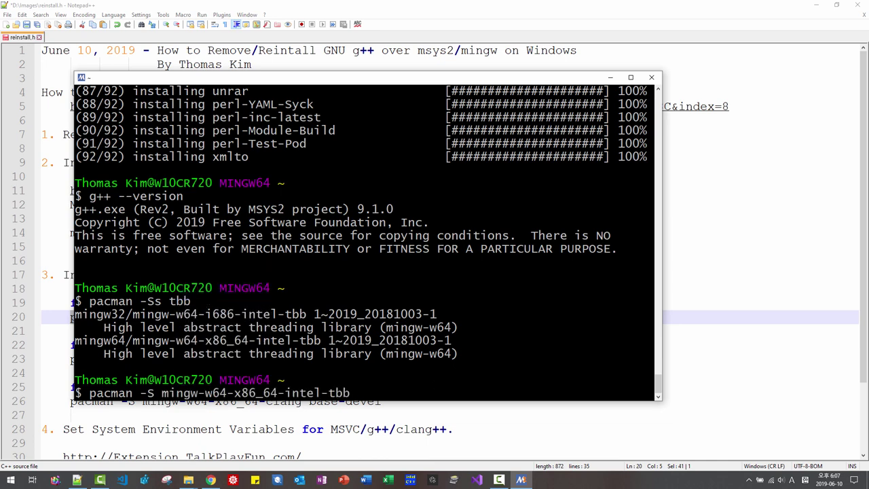
key(Return)
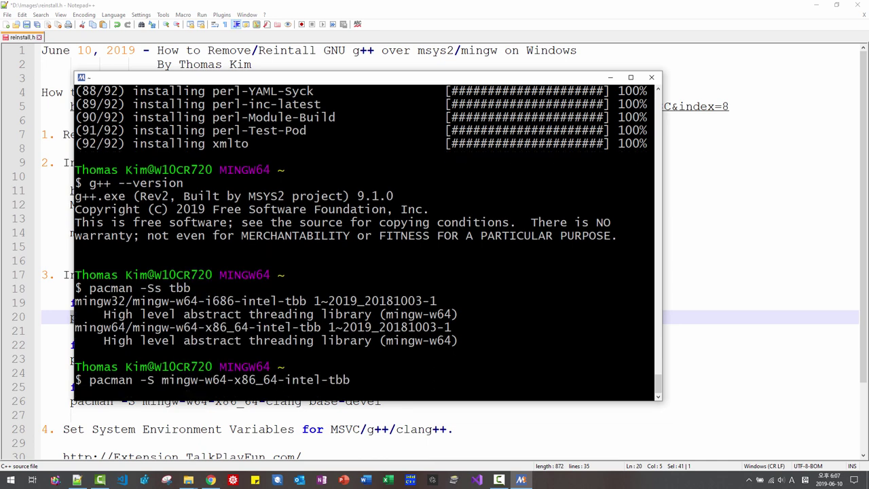
key(Return)
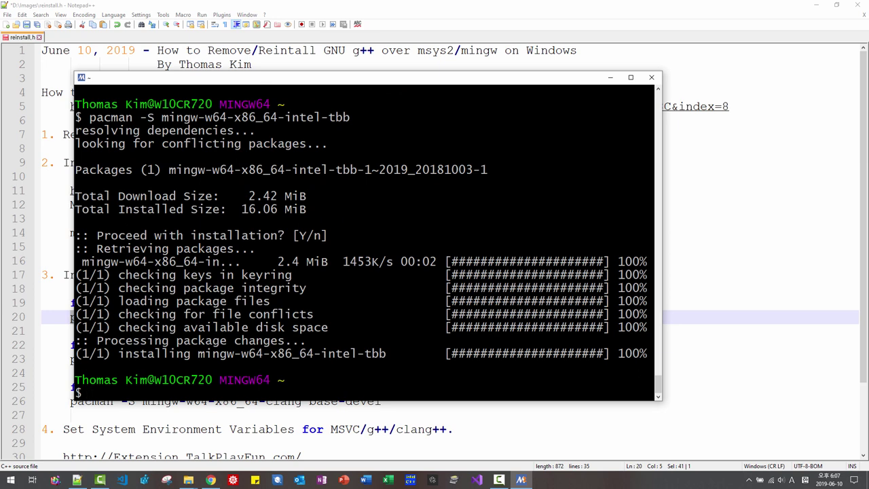
Copy the clang++ install command "pacman -S mingw-w64-x86_64-clang base-devel" from the reinstall.h notes
click(105, 403)
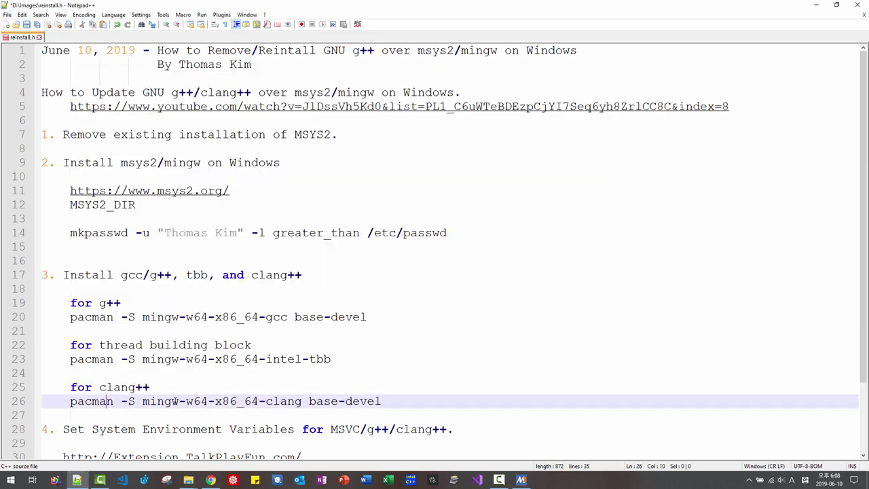
click(384, 401)
drag(383, 401, 71, 402)
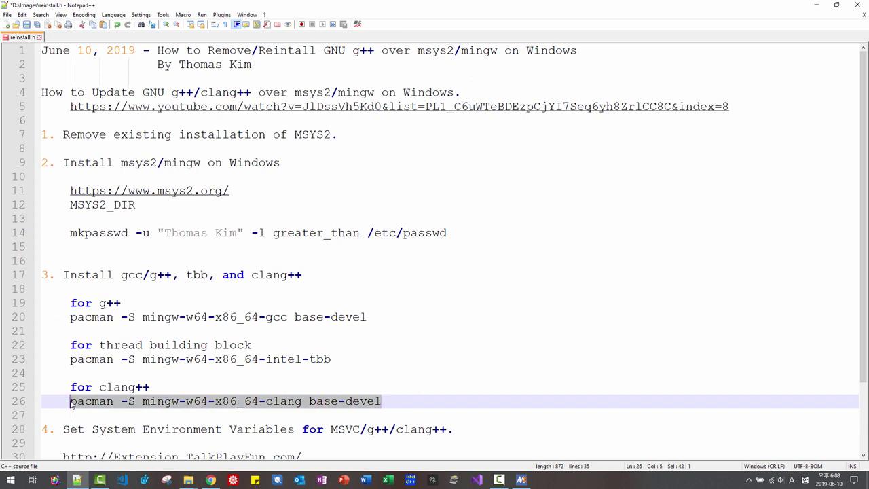
right_click(70, 402)
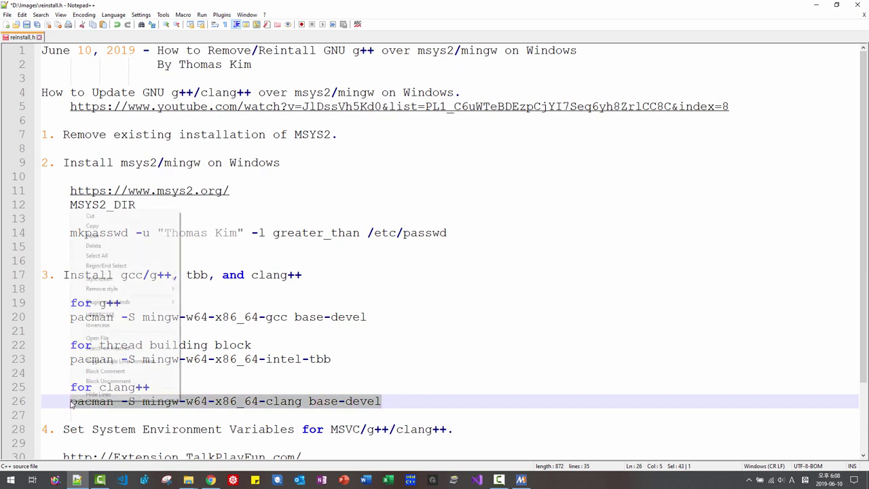
click(91, 226)
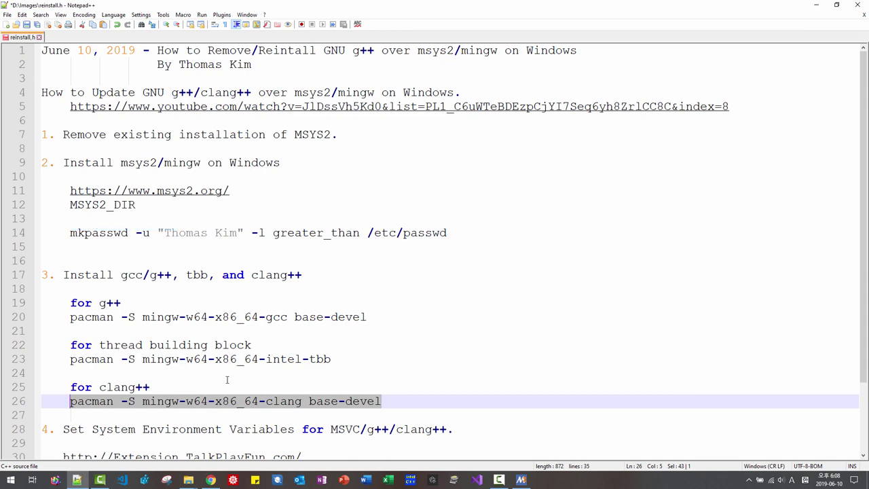
Paste and run the copied clang install command in the MINGW64 terminal, accepting all base-devel members and the installation
click(521, 480)
right_click(386, 228)
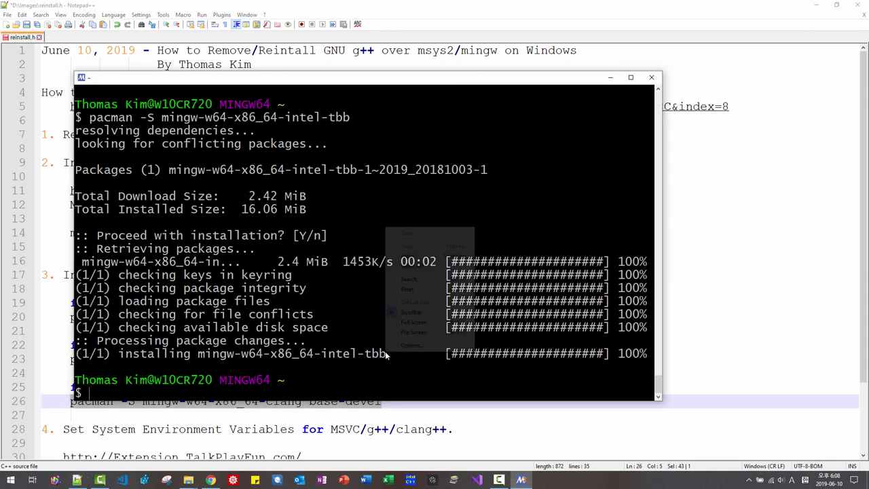
click(410, 257)
key(Return)
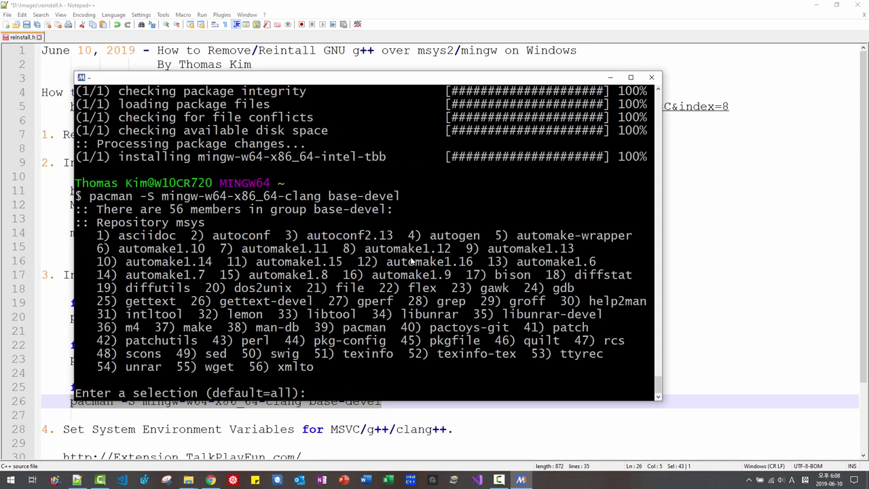
key(Return)
key(Return)
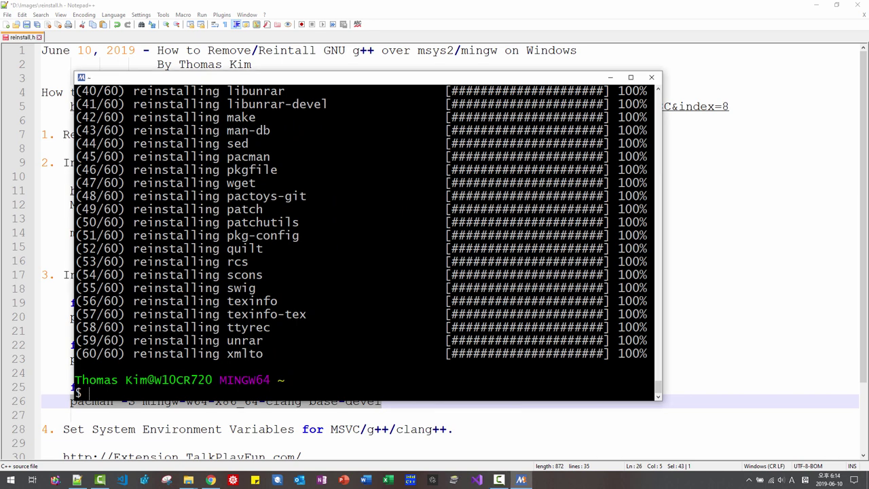
Check the compiler with "clang++ --version" and examine the home directory path printed by "pwd"
text(clang++ --version)
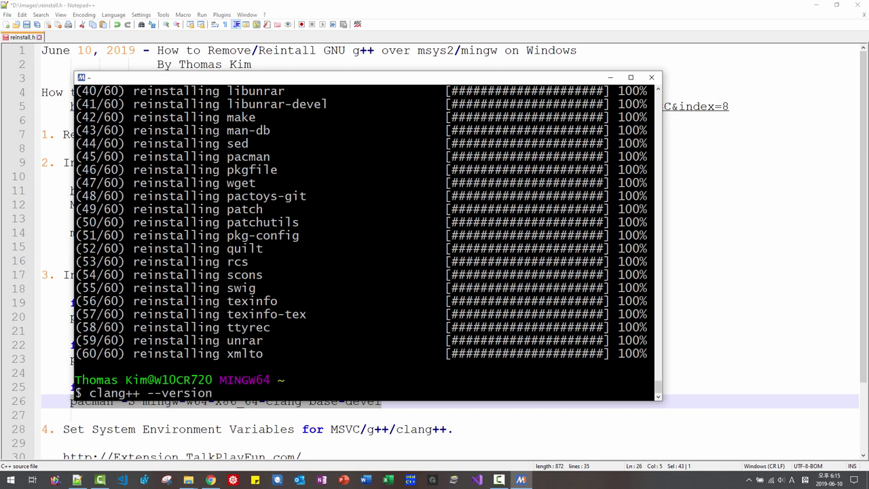
key(Return)
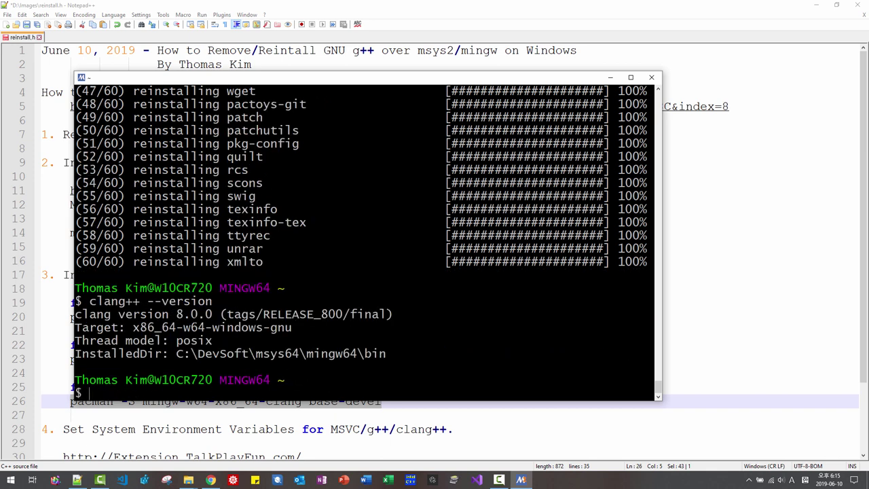
text(pwd)
key(Return)
drag(111, 354, 185, 353)
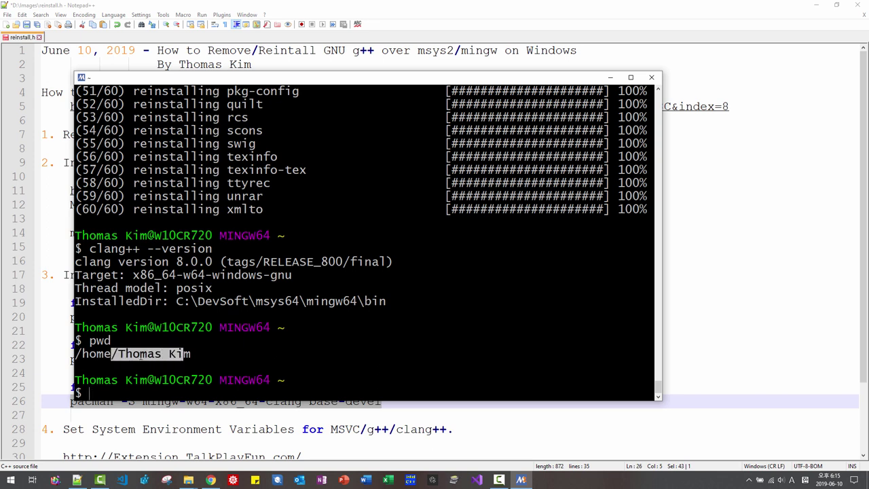
click(139, 354)
drag(163, 354, 176, 354)
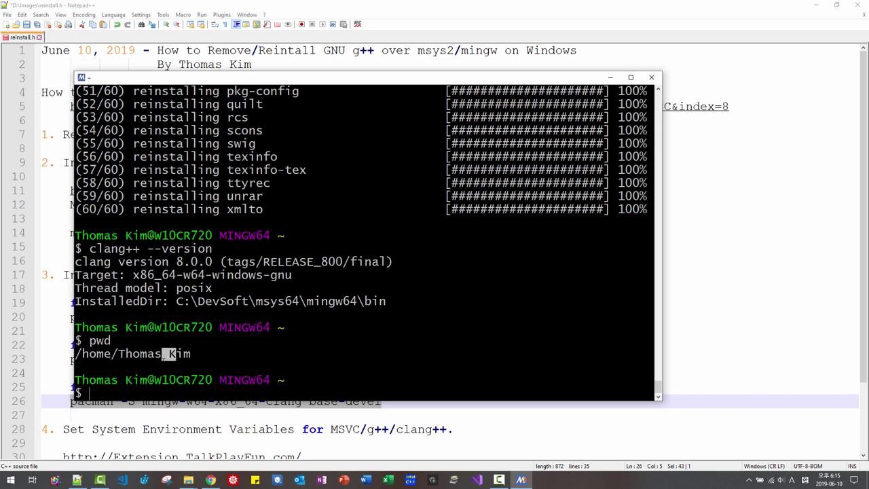
Switch to the File Explorer window showing msys64, maximize it, and examine the user's folder inside the home folder
click(186, 481)
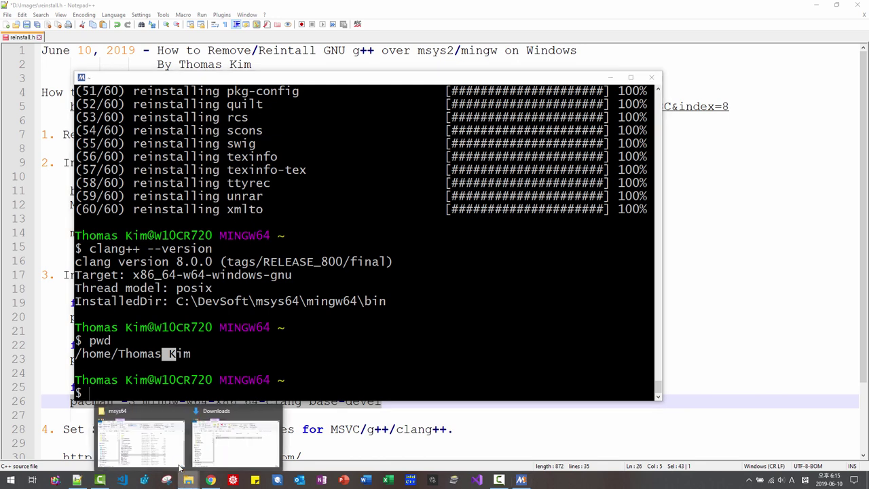
click(179, 445)
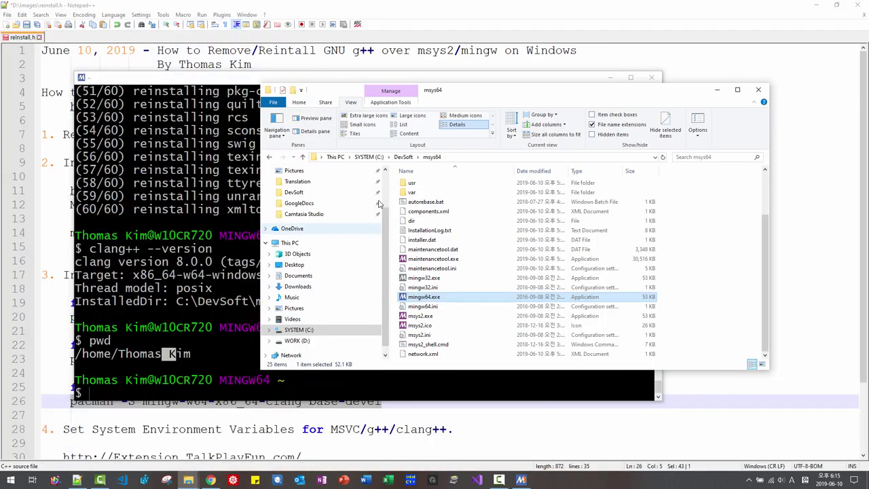
double_click(457, 93)
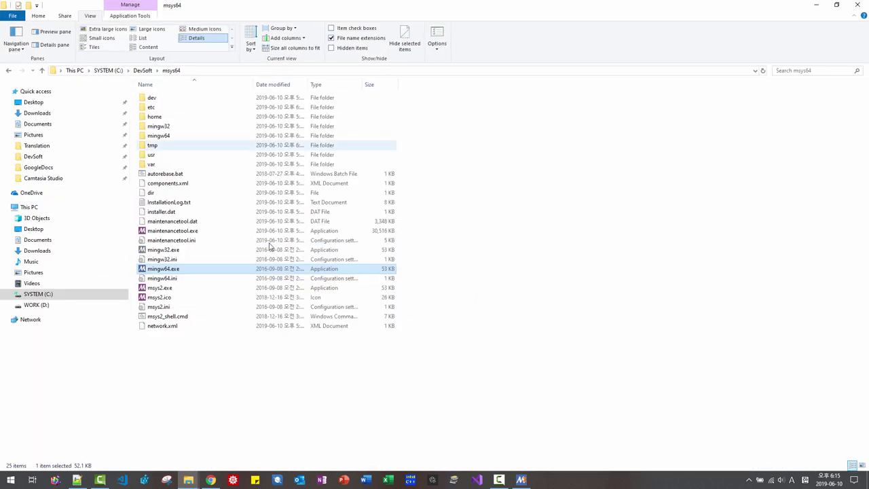
click(159, 135)
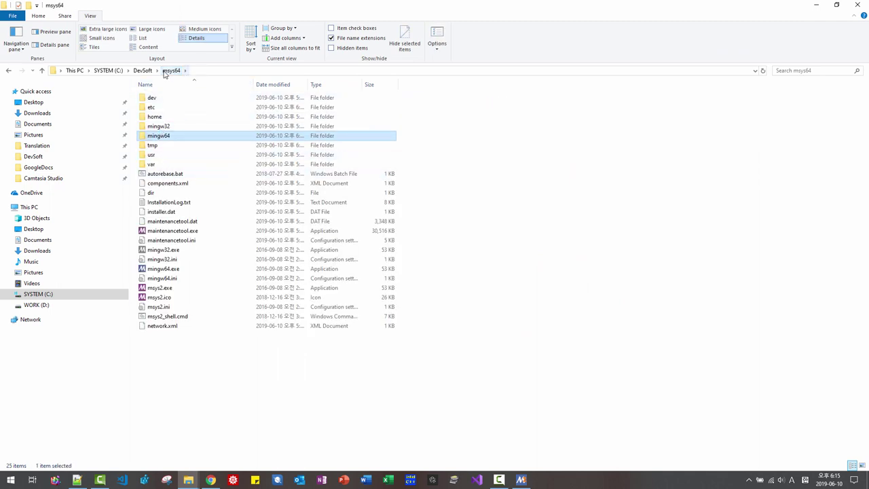
double_click(170, 119)
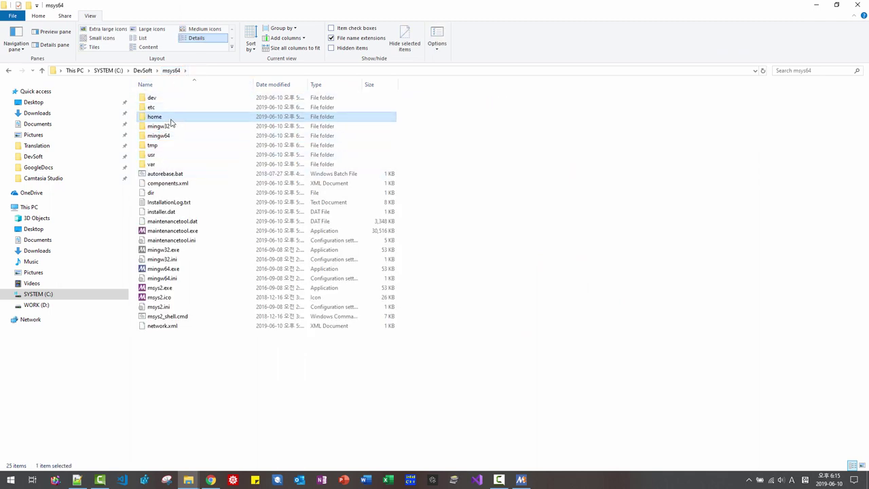
double_click(170, 102)
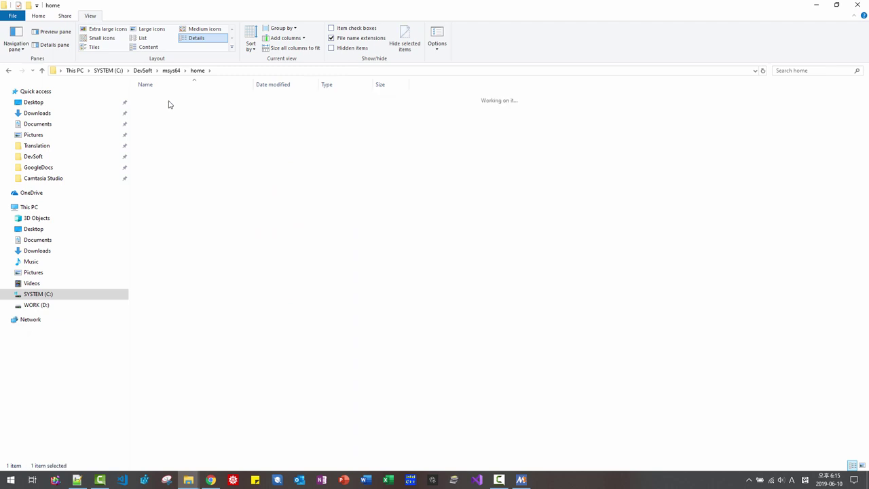
click(197, 71)
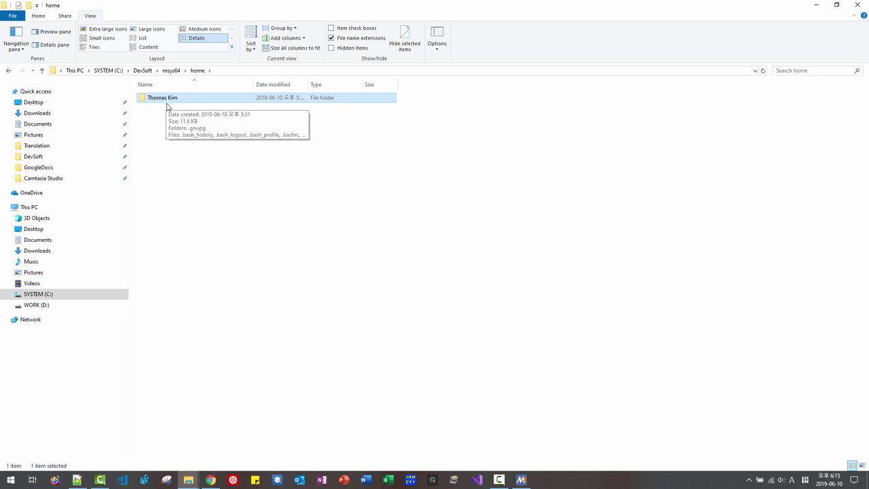
click(170, 113)
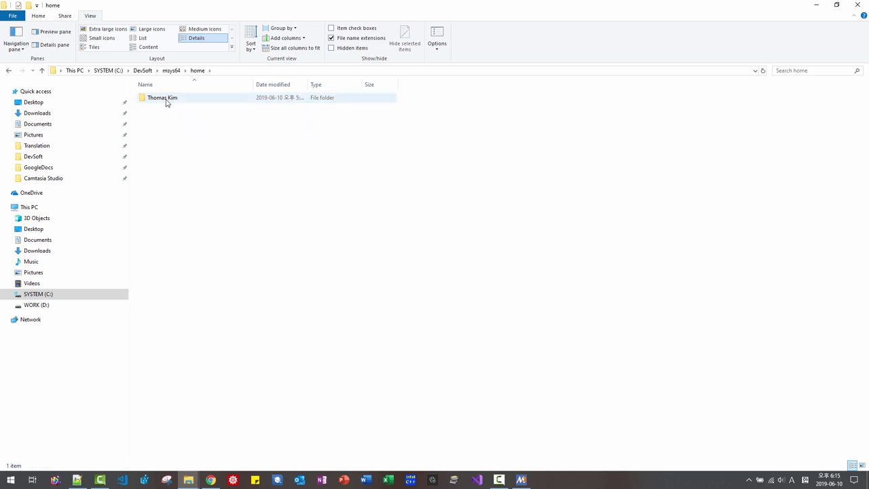
Return to the MINGW64 terminal, consult the mkpasswd line in the reinstall.h notes, and run "mkpasswd -u" with the quoted user name and "-l"
click(837, 5)
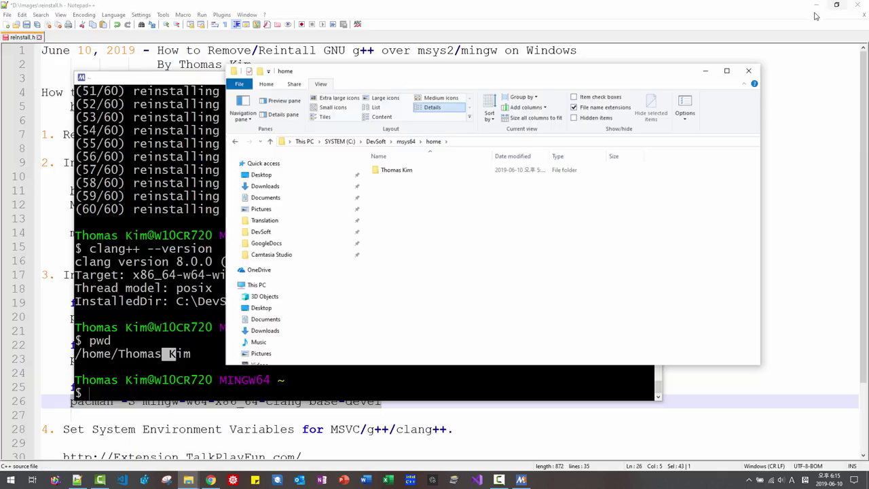
key(alt+Tab)
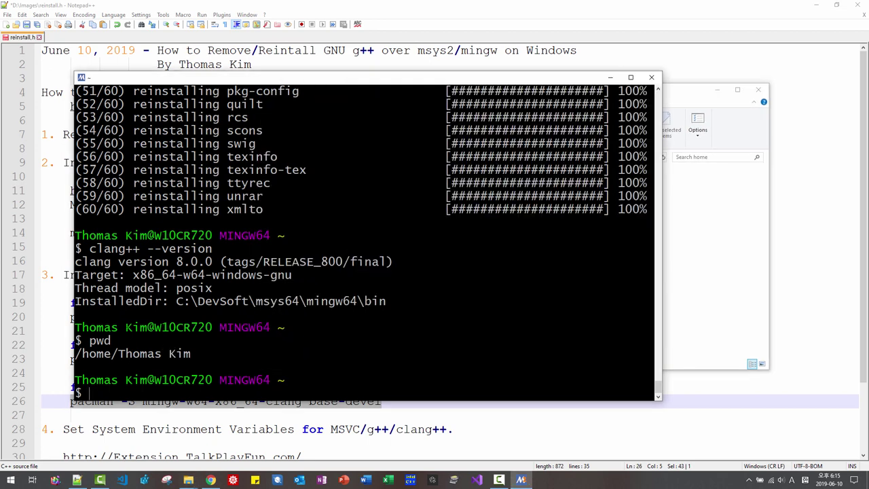
drag(148, 327, 87, 327)
text(ma)
key(BackSpace)
text(kpasswd)
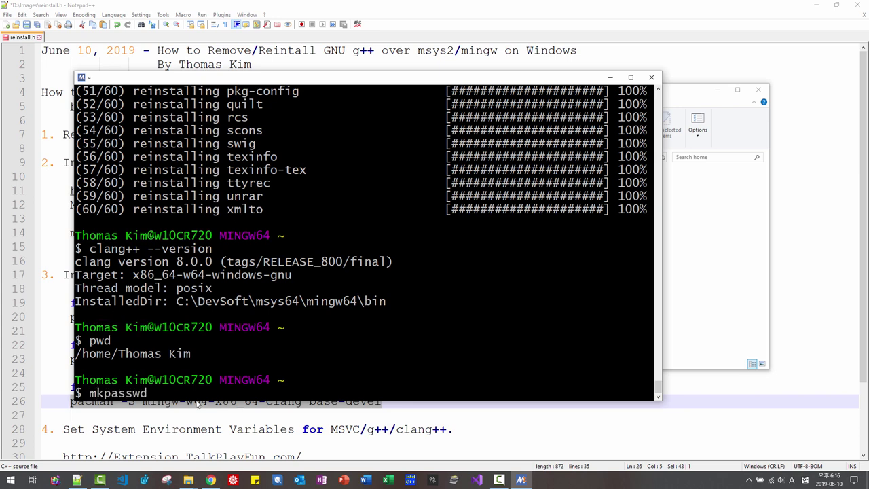
click(68, 203)
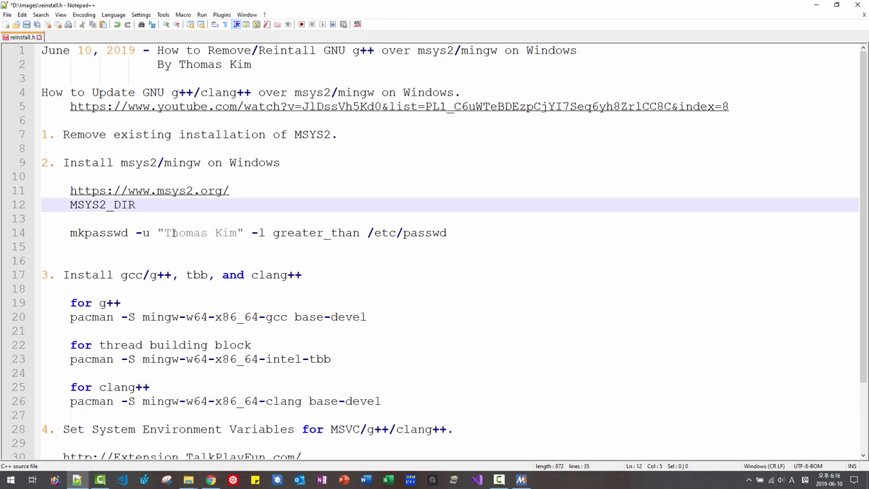
scroll(173, 233, down, 2)
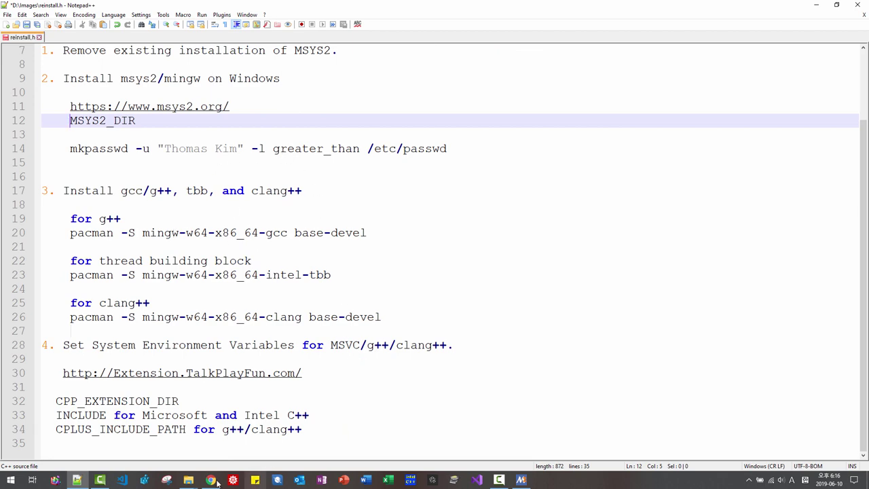
click(521, 480)
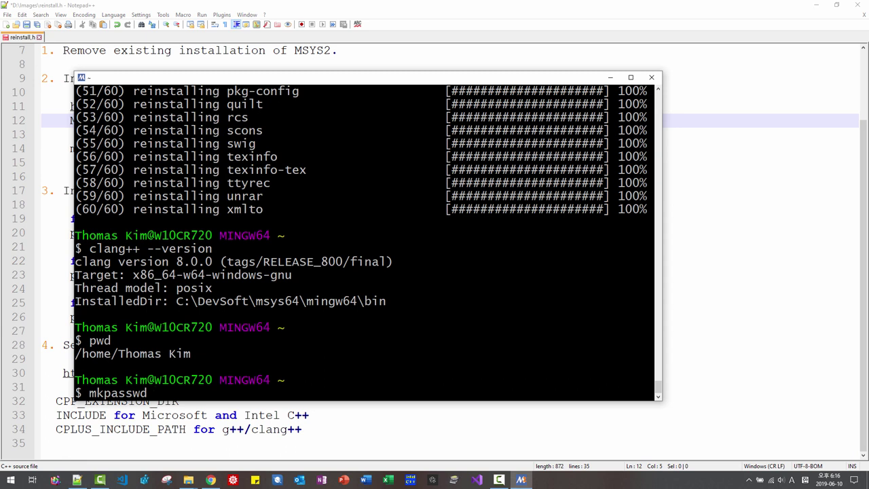
text(-u "Thomas Kim)
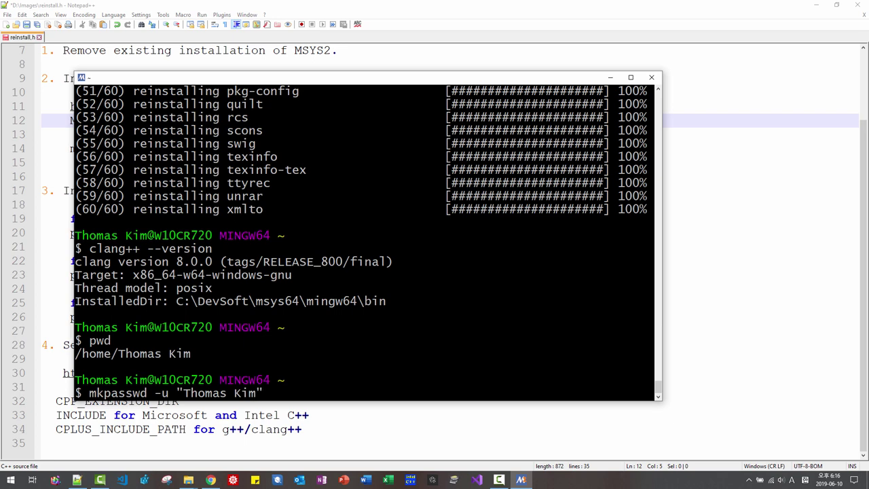
text(" -l)
key(Return)
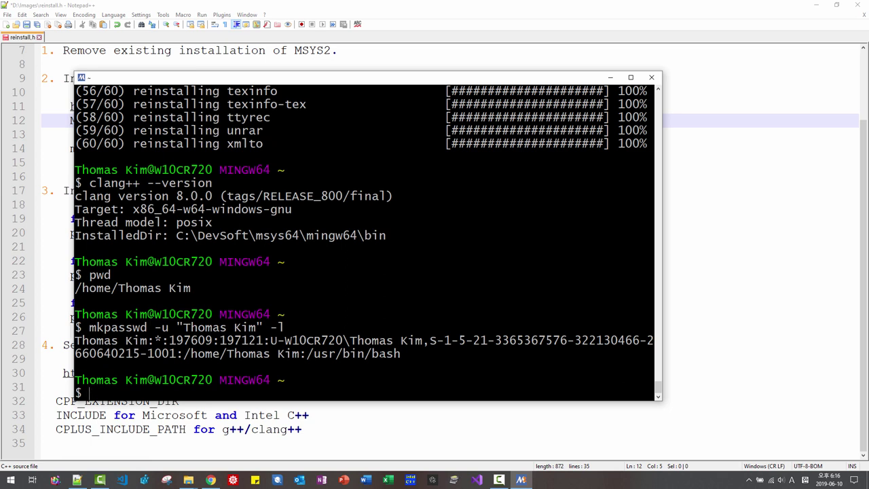
Rerun the mkpasswd command with its output redirected to /etc/passwd
key(Up)
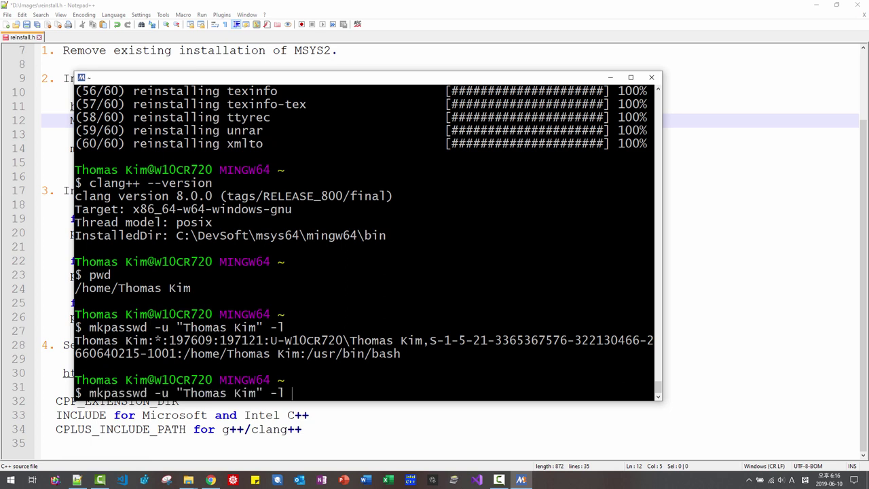
text(> /etc/passwd)
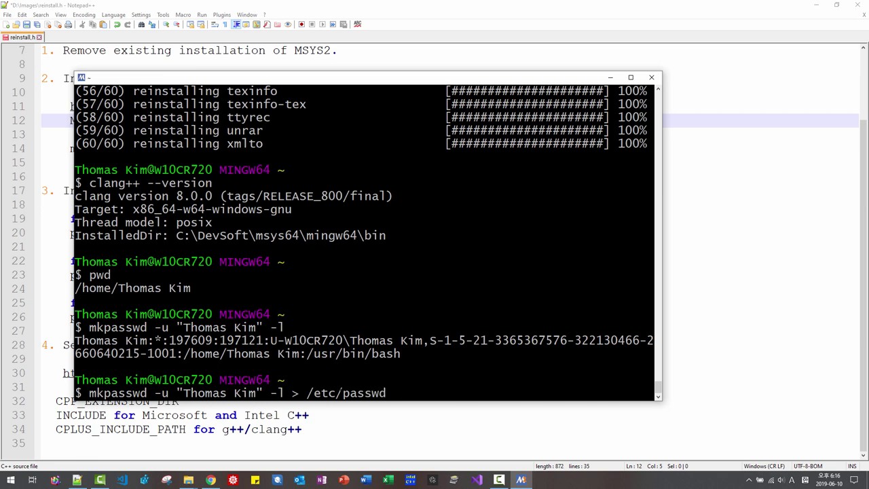
key(Return)
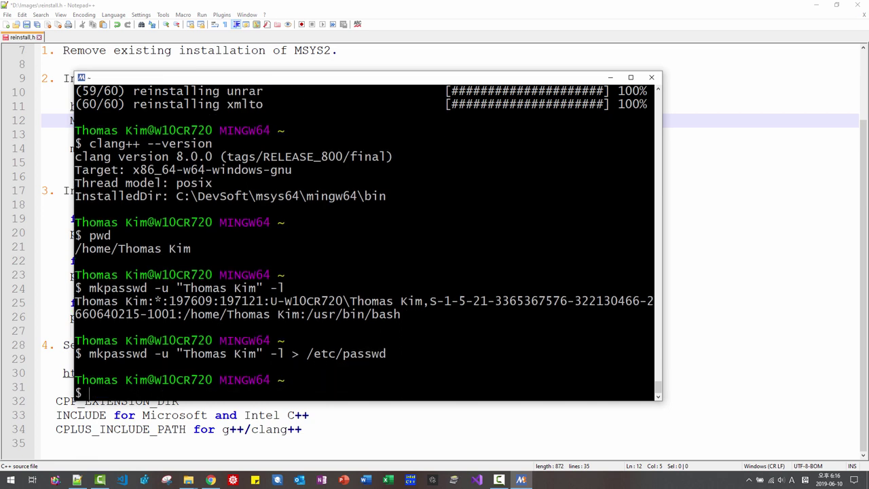
Switch to the msys64 File Explorer window and open the passwd file from its etc folder in Notepad++
mouse_move(188, 480)
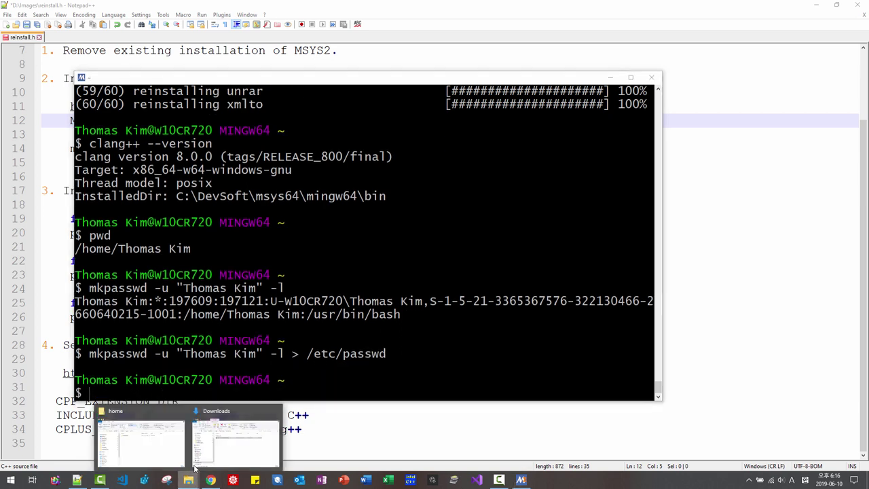
click(234, 438)
double_click(414, 194)
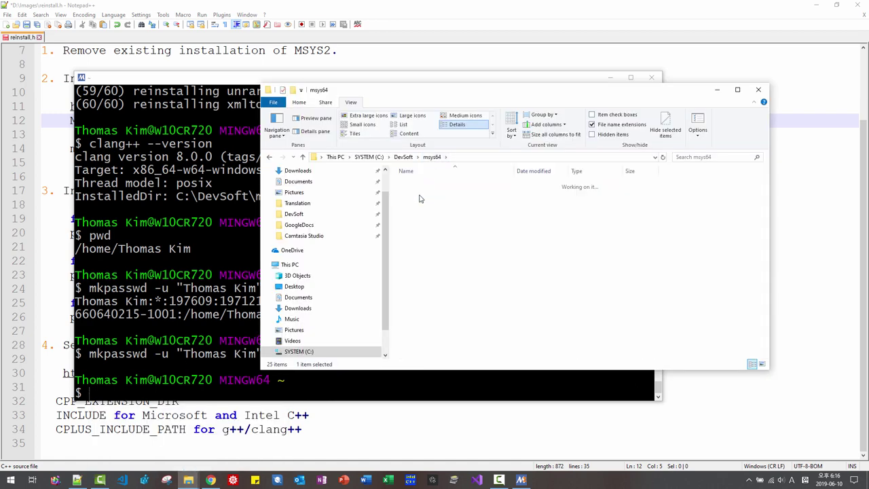
scroll(466, 234, down, 4)
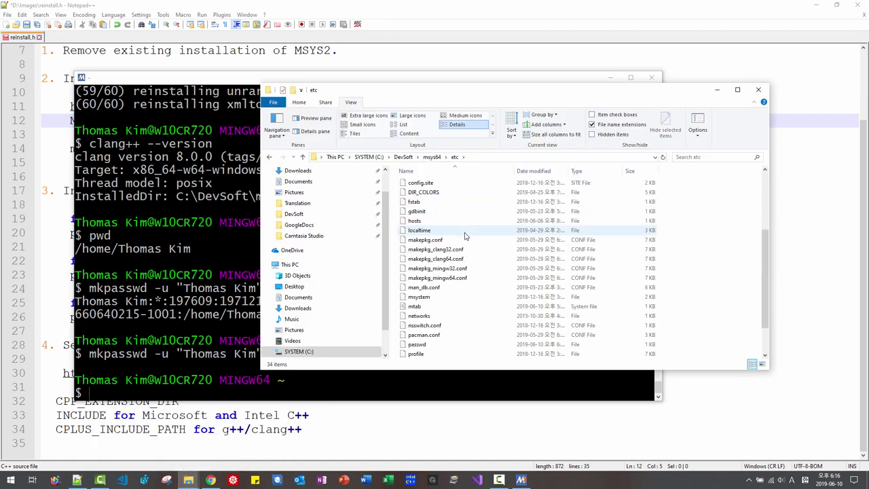
scroll(466, 246, down, 1)
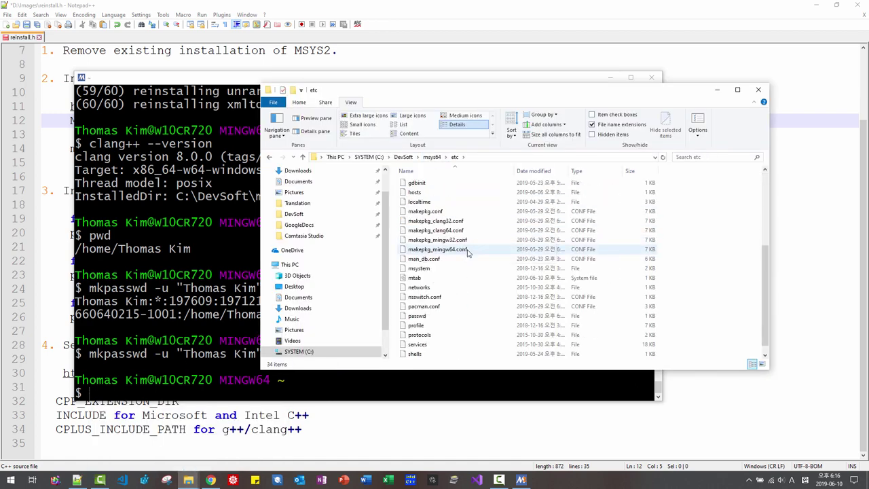
click(417, 317)
right_click(420, 320)
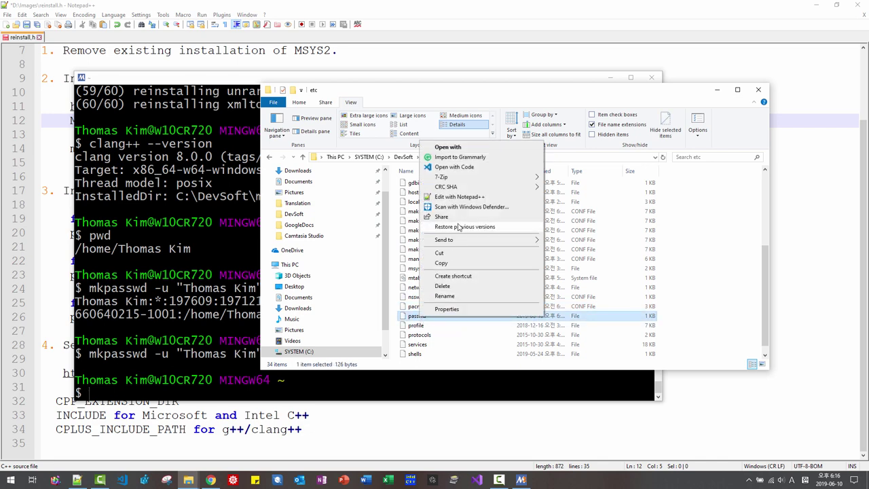
click(456, 197)
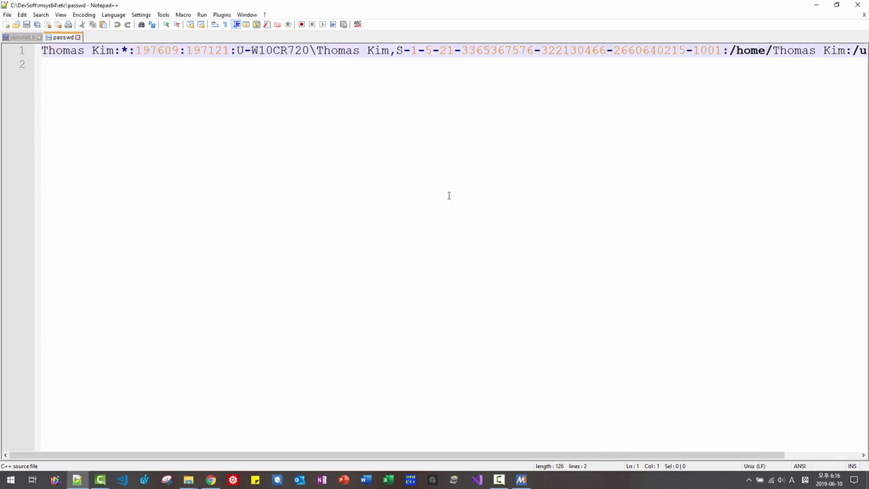
Remove the space from the user's folder name in the /home path of passwd, then save and close the file and minimize Notepad++
drag(355, 456, 483, 446)
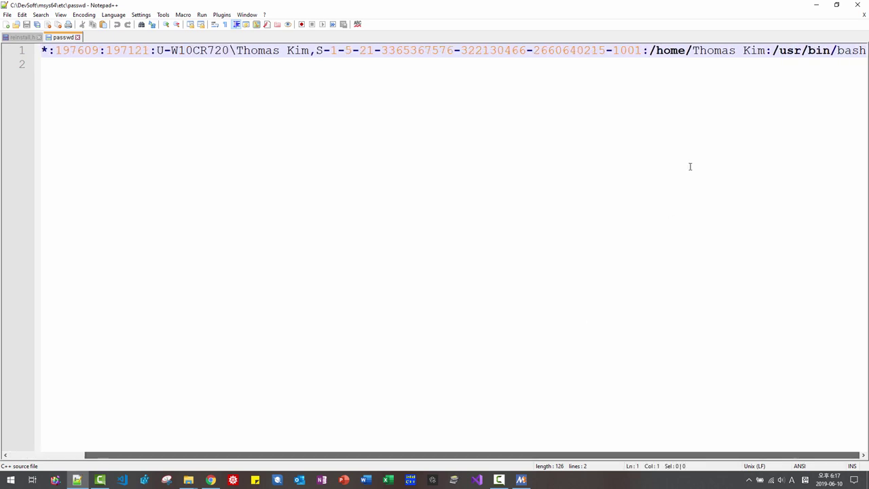
click(743, 57)
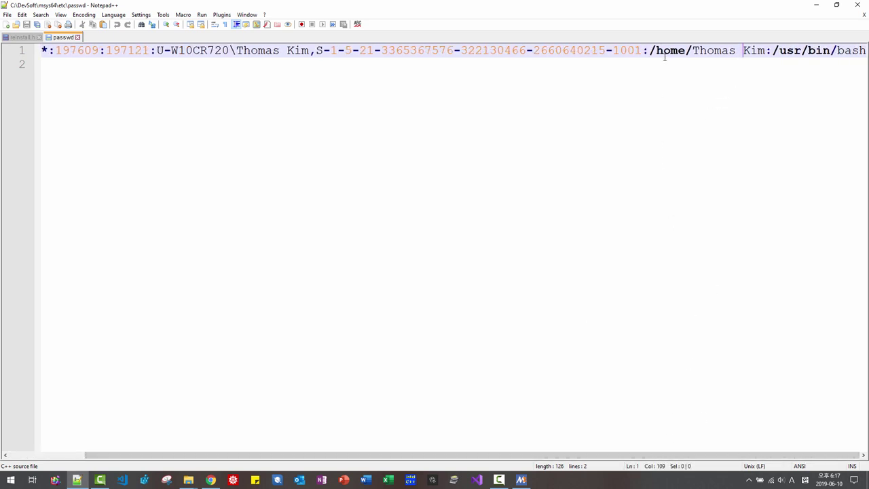
key(BackSpace)
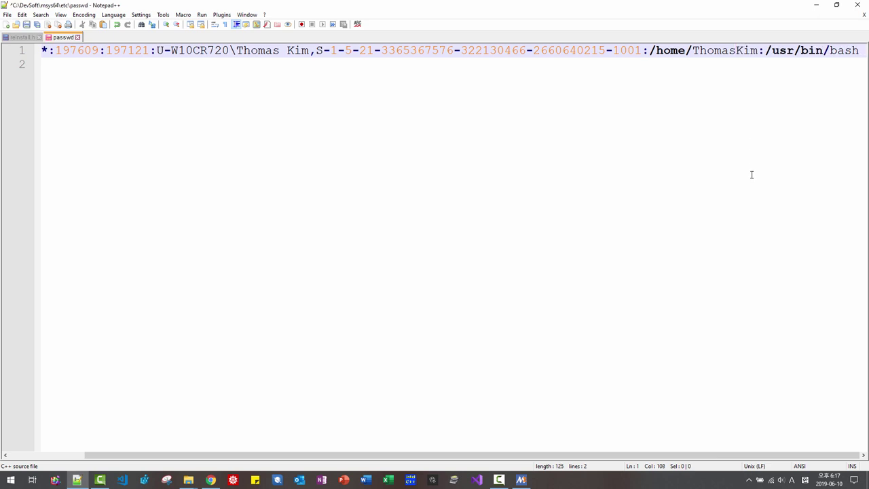
click(37, 26)
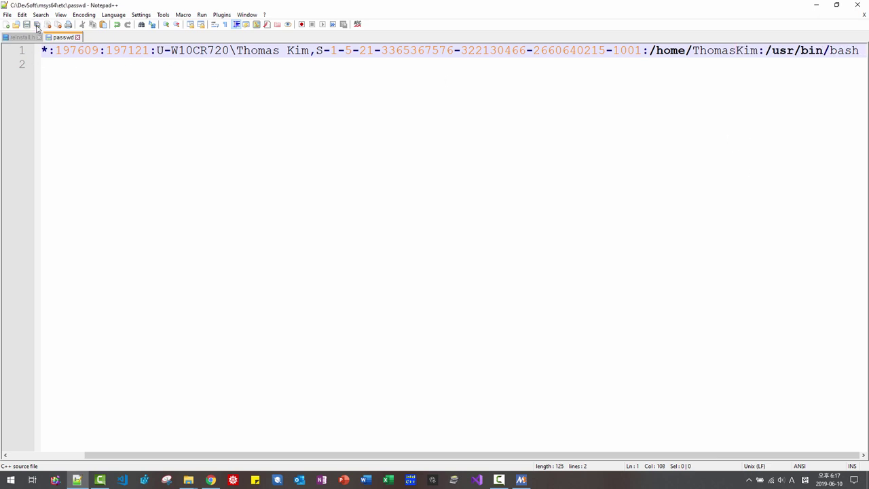
click(78, 38)
click(815, 5)
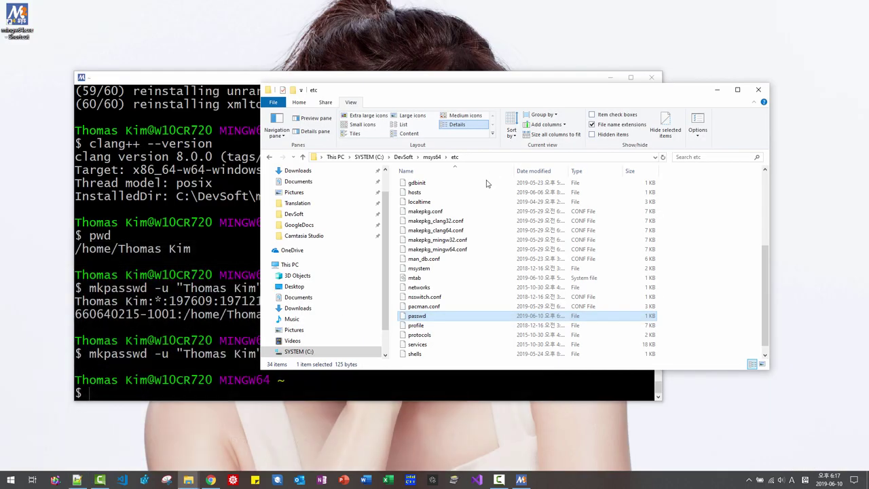
Exit the MINGW64 terminal, relaunch it from its desktop shortcut, and check the home directory with "pwd"
click(407, 387)
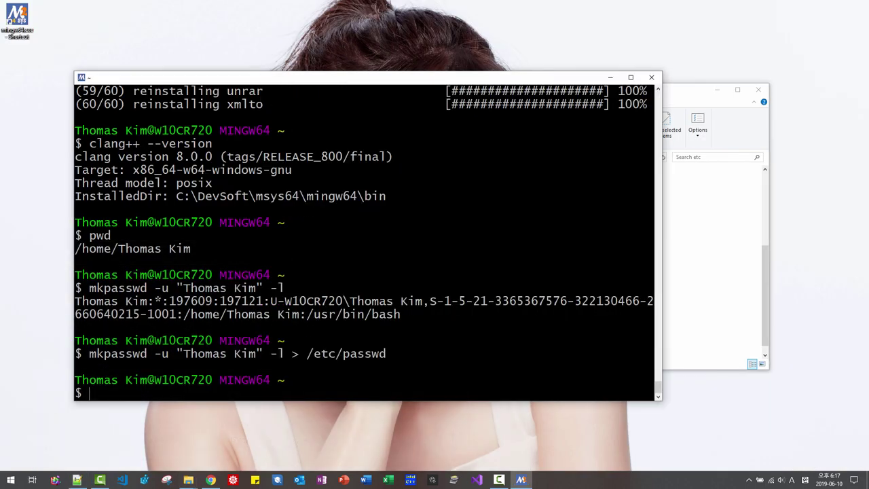
text(exit)
key(Return)
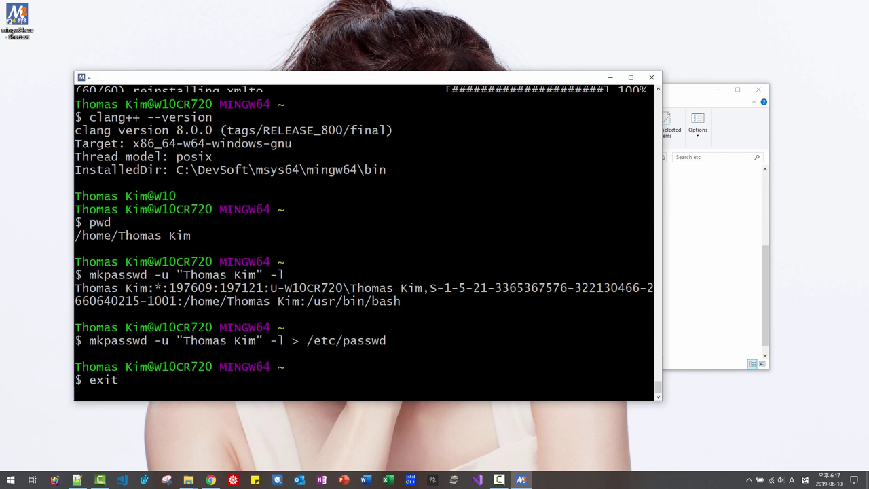
double_click(23, 18)
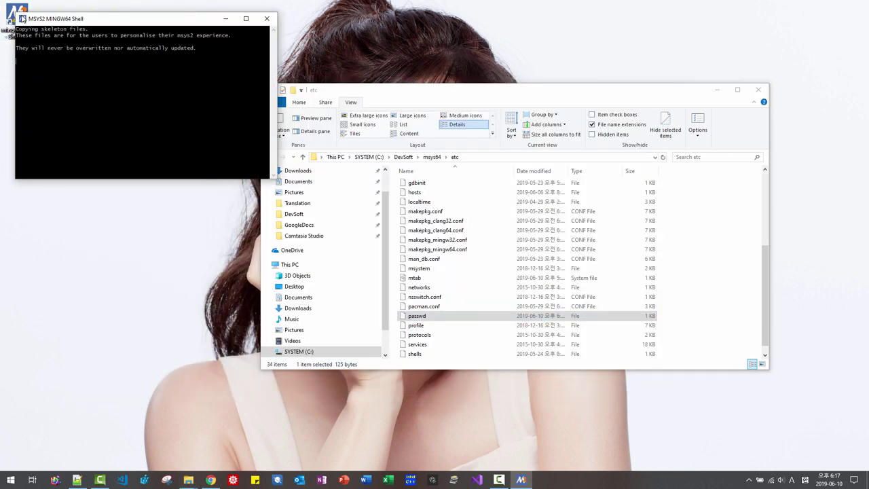
text(pwd)
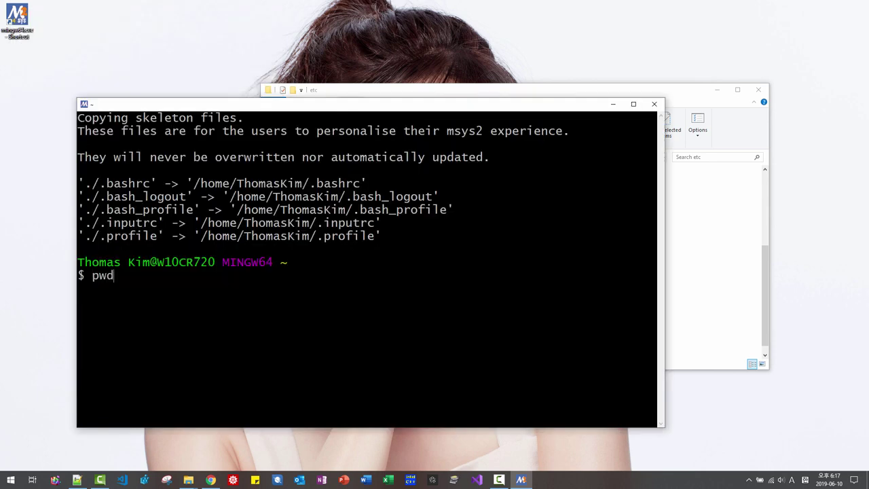
key(Return)
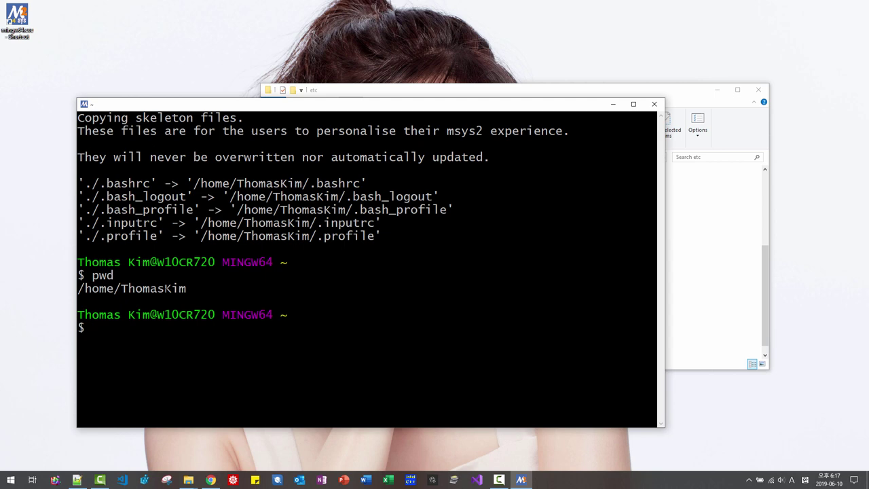
In File Explorer, go to msys64's home folder and permanently delete the old user folder whose name contains a space
click(188, 479)
click(432, 157)
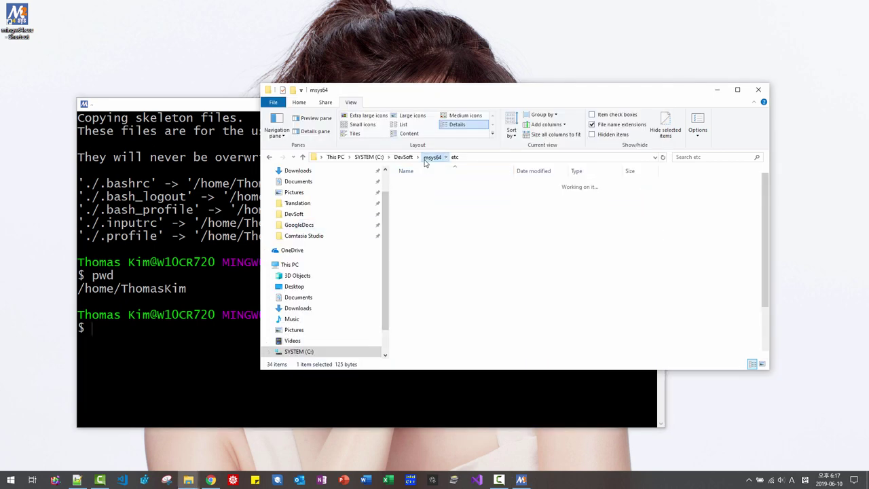
double_click(416, 204)
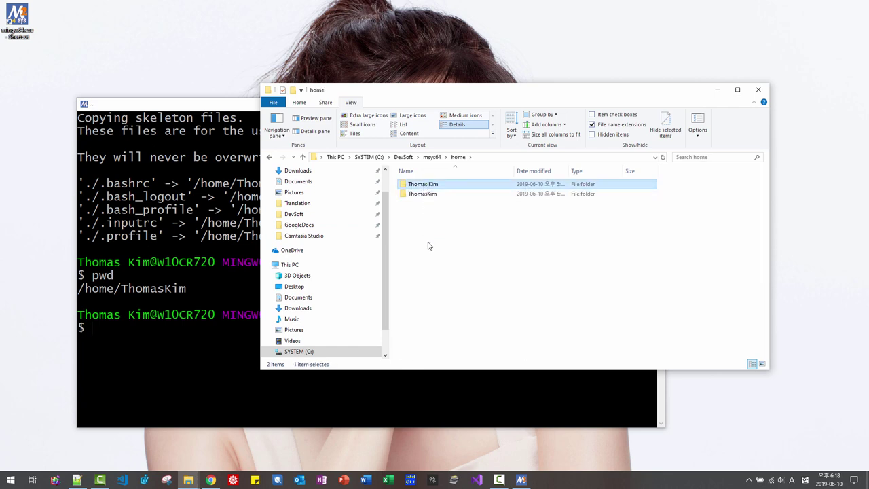
key(shift+Delete)
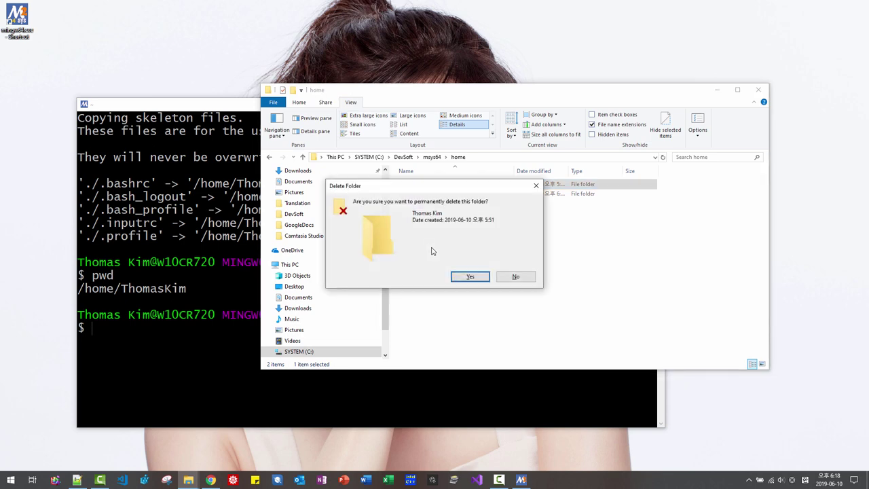
click(468, 277)
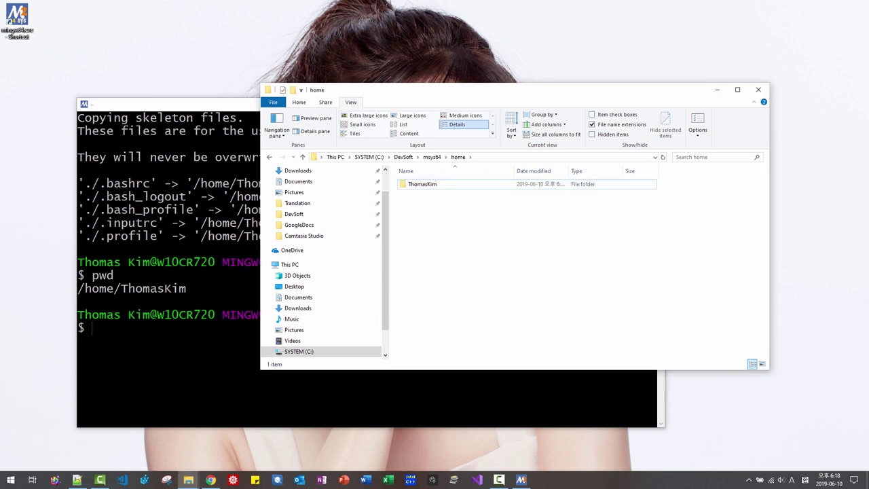
Return to the MINGW64 terminal and close the session with "exit"
click(204, 366)
text(e)
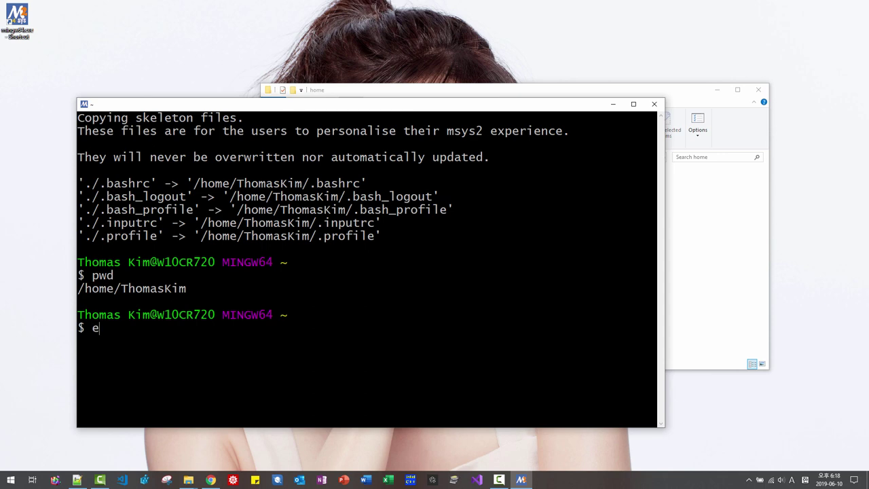
text(xit)
key(Return)
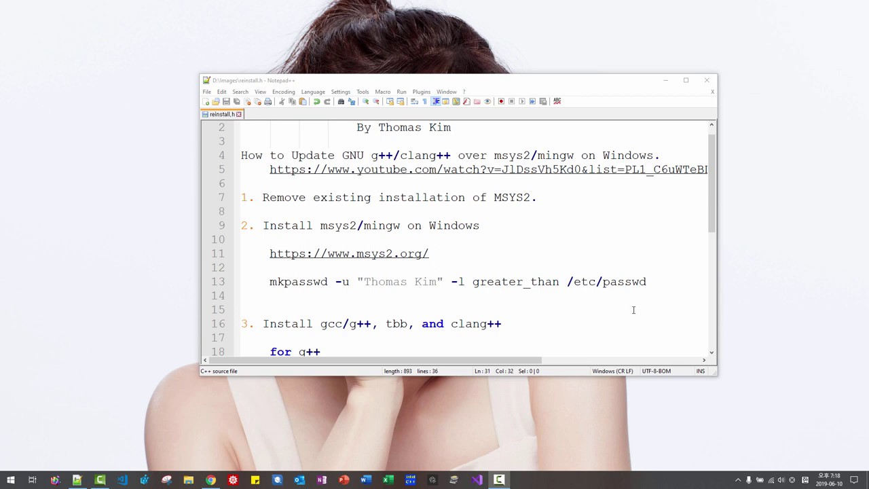
Switch to Chrome and open extension.talkplayfun.com in a new tab
click(211, 480)
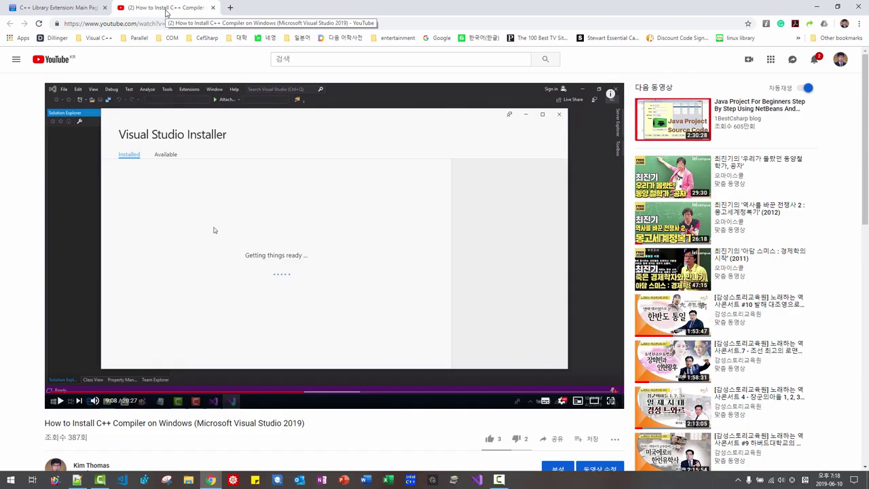
click(230, 8)
text(extension.talkplayfun.com)
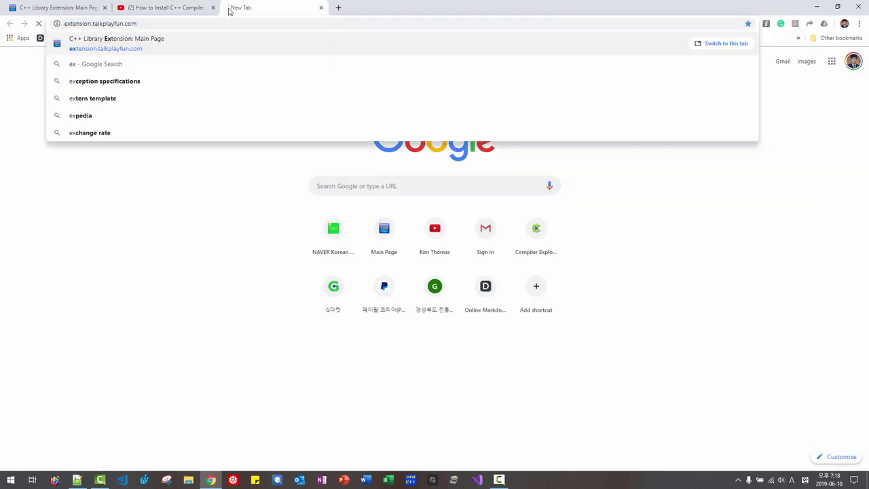
Load extension.talkplayfun.com and download the complete source code of the C++ Library Extension
key(Return)
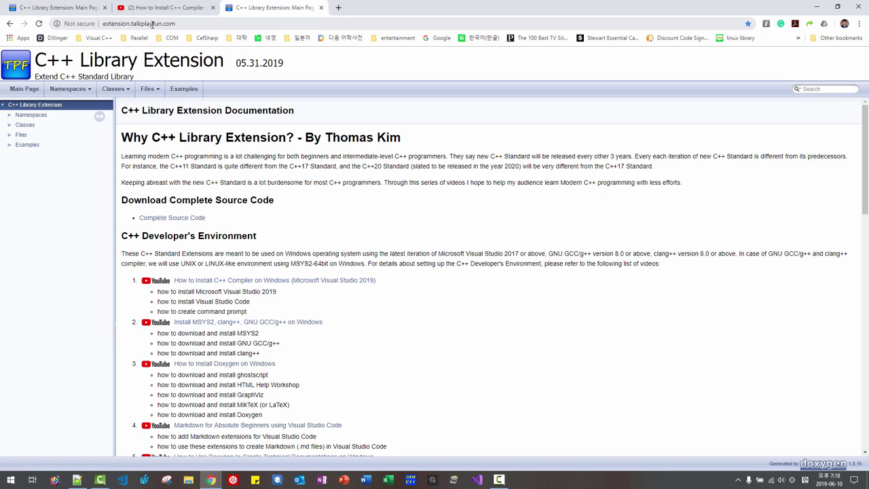
click(186, 218)
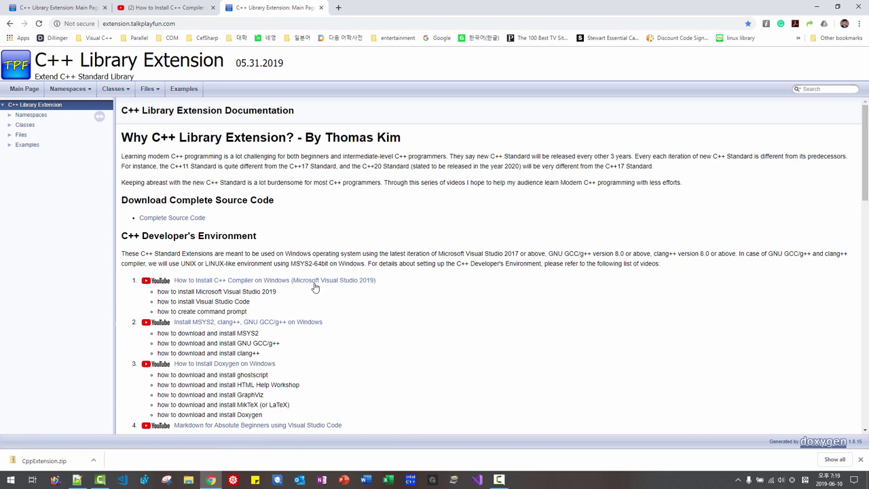
click(351, 287)
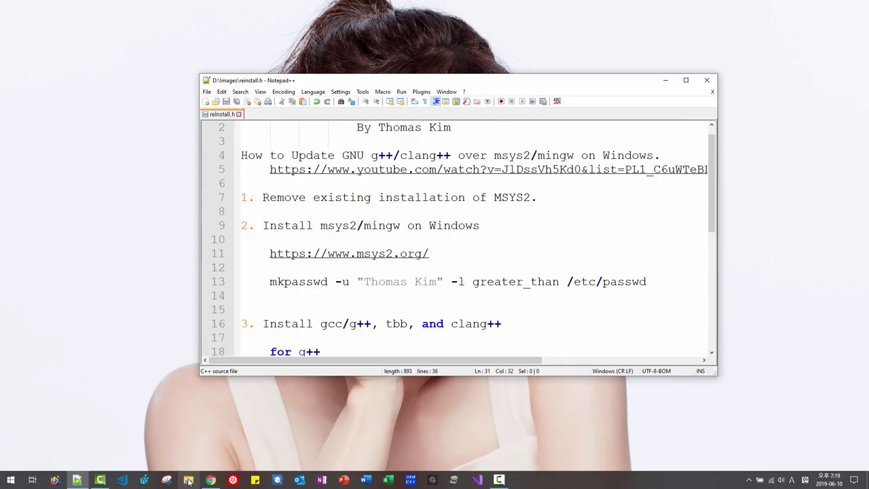
In a new File Explorer window, go to C:\DevSoft\msys64 and copy the folder's path
click(189, 480)
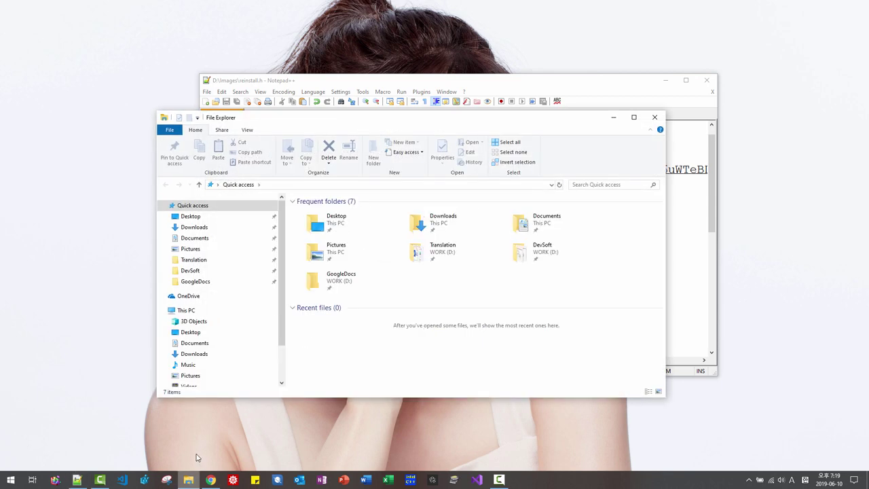
drag(279, 319, 251, 358)
click(194, 348)
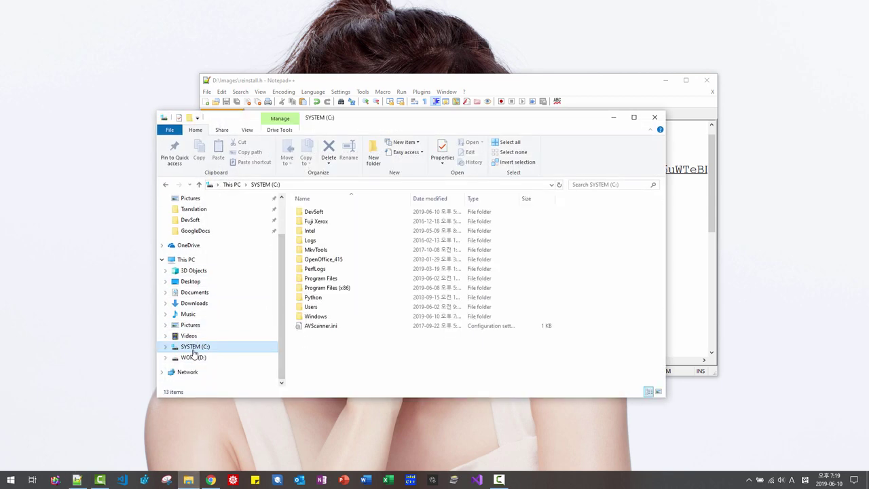
double_click(313, 212)
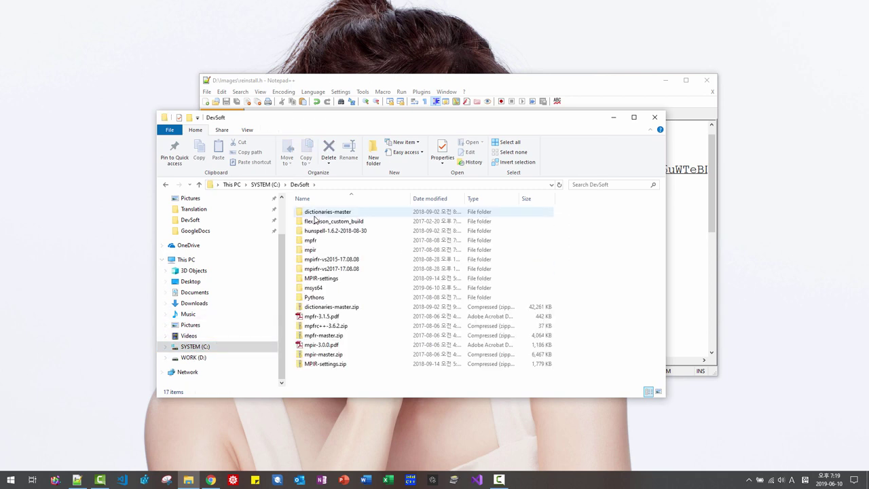
double_click(313, 287)
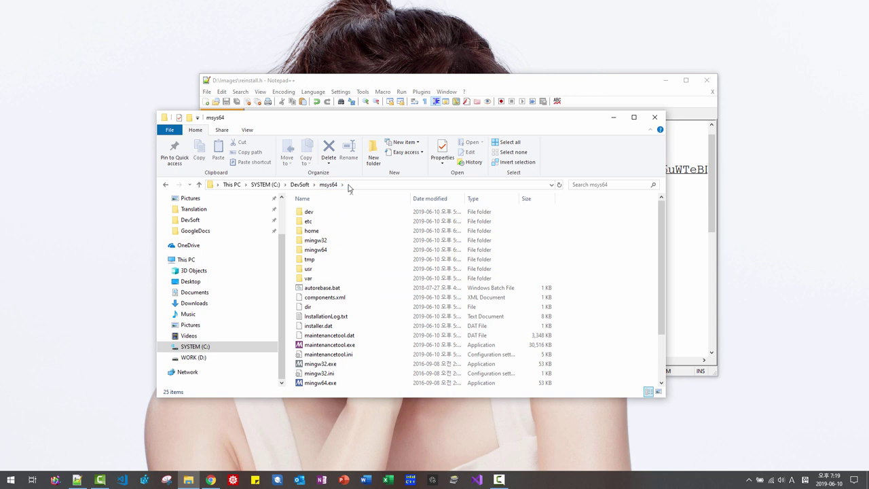
click(348, 187)
key(ctrl+c)
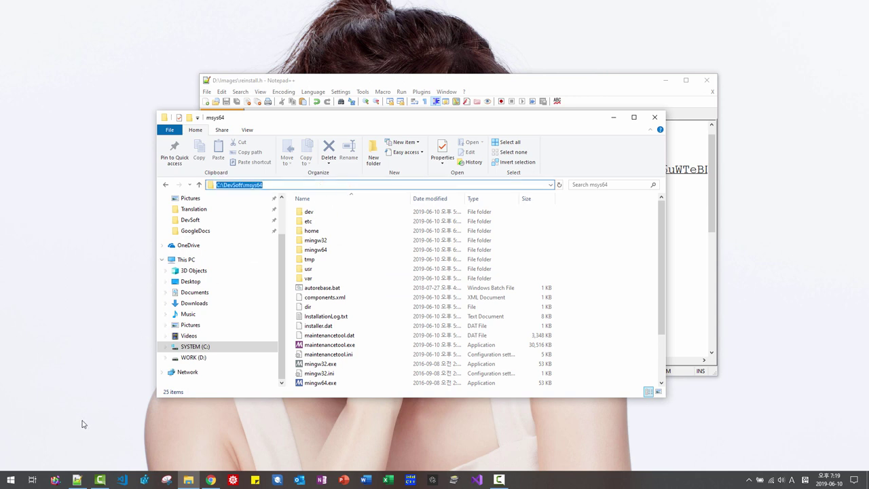
Search Windows for "environment", open the system environment variables settings and bring up the list of environment variables
right_click(12, 481)
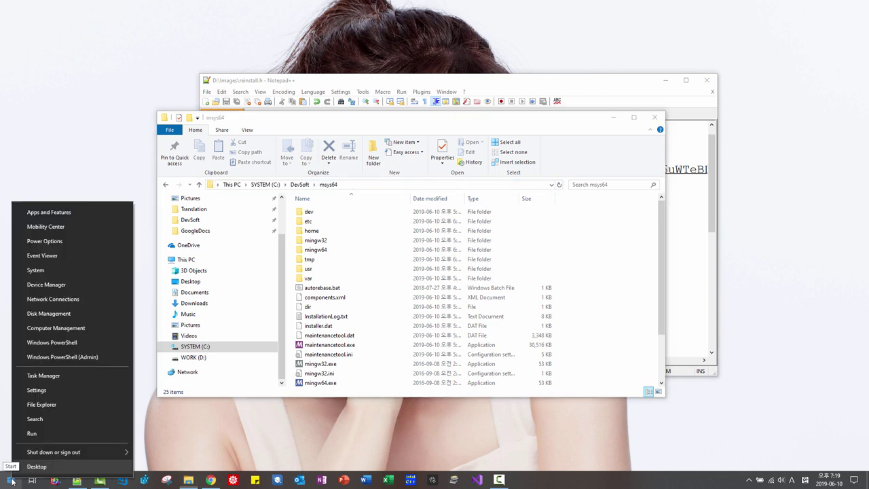
click(41, 420)
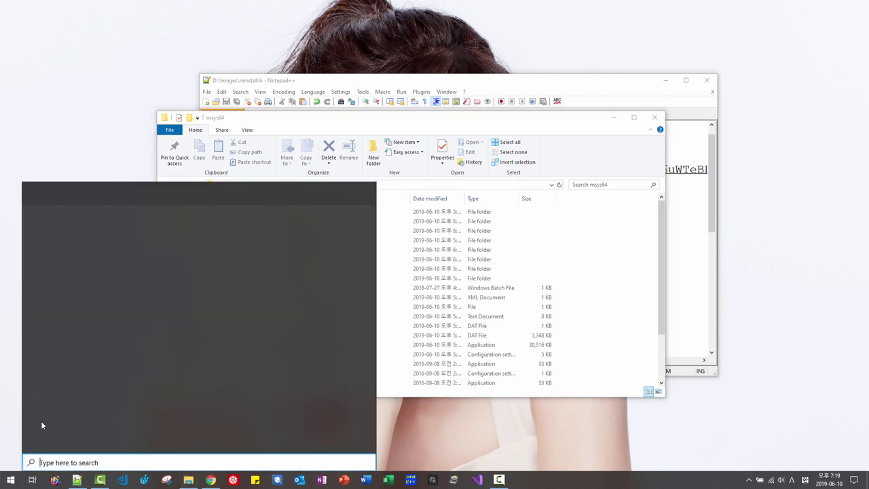
text(env)
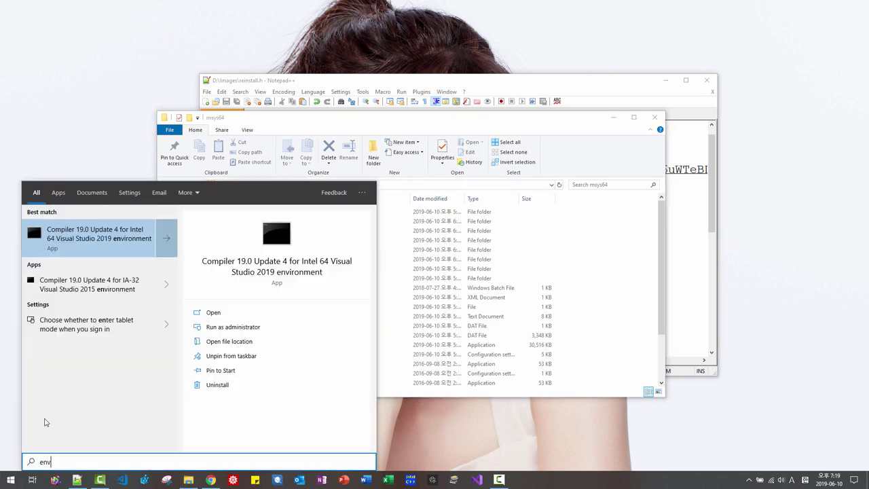
text(ironment)
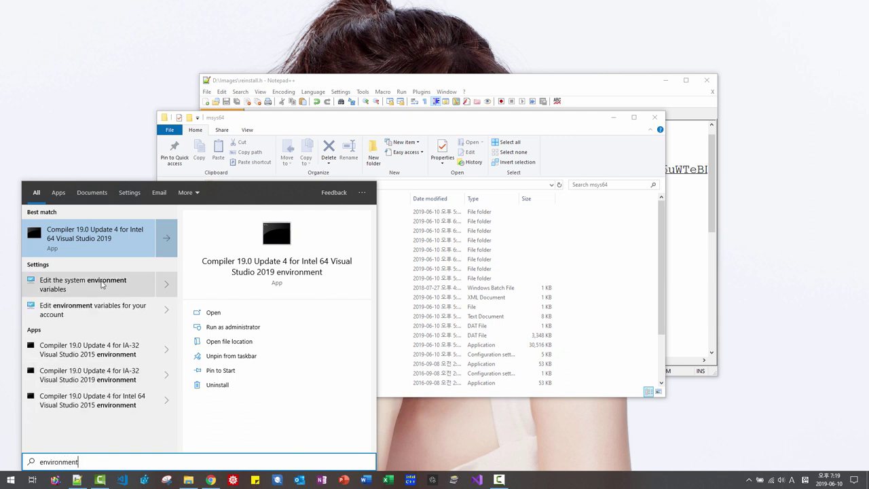
click(102, 286)
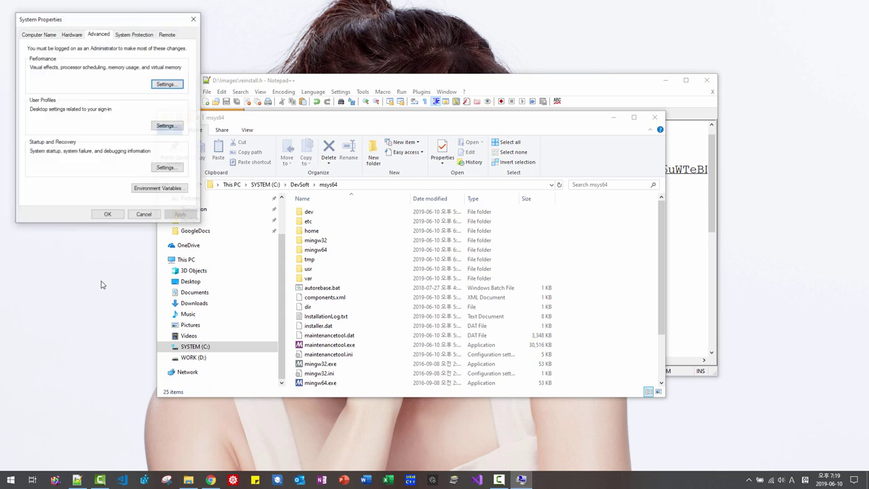
click(154, 190)
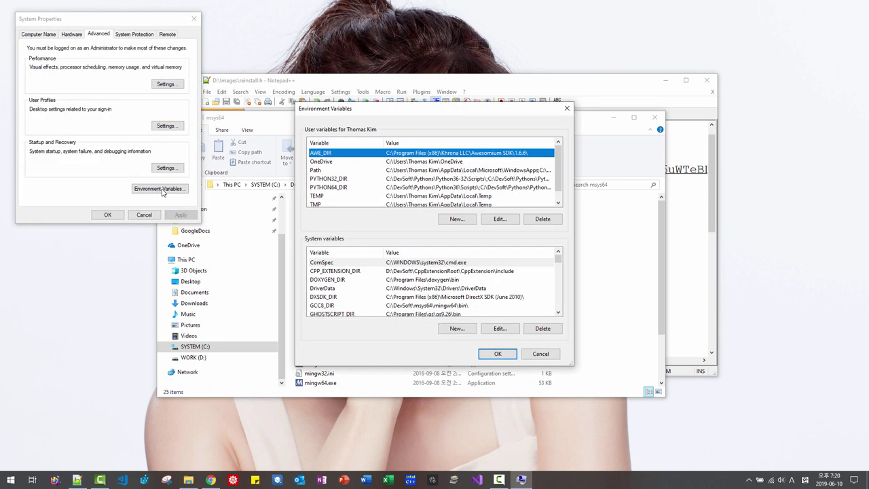
Create a system variable named MSYS2_DIR with the copied path C:\DevSoft\msys64 as its value
click(456, 328)
click(453, 242)
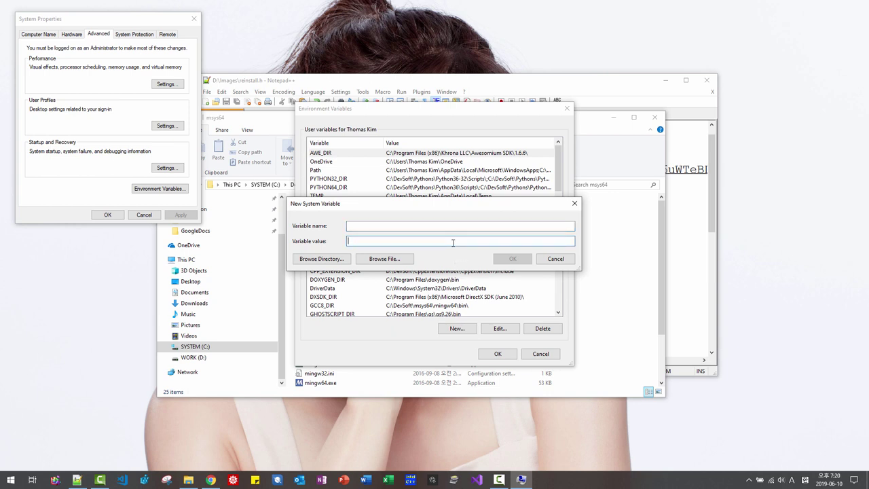
key(ctrl+v)
click(453, 228)
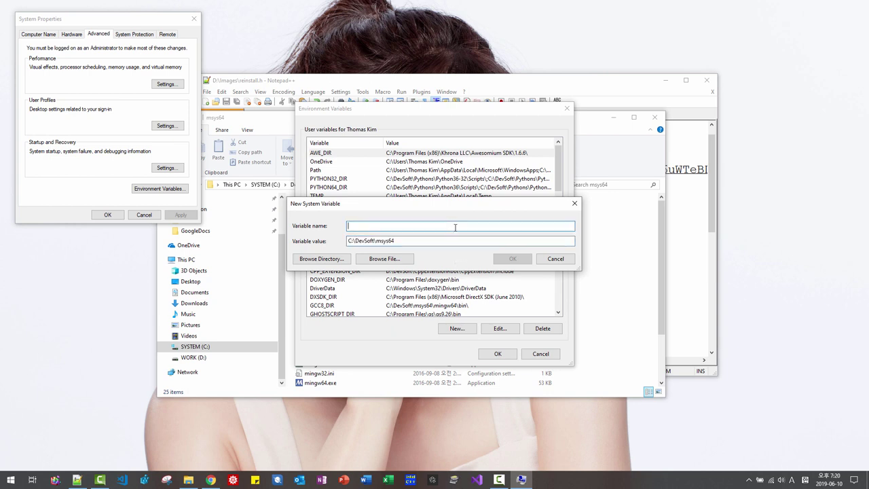
text(MSYS2_DIR)
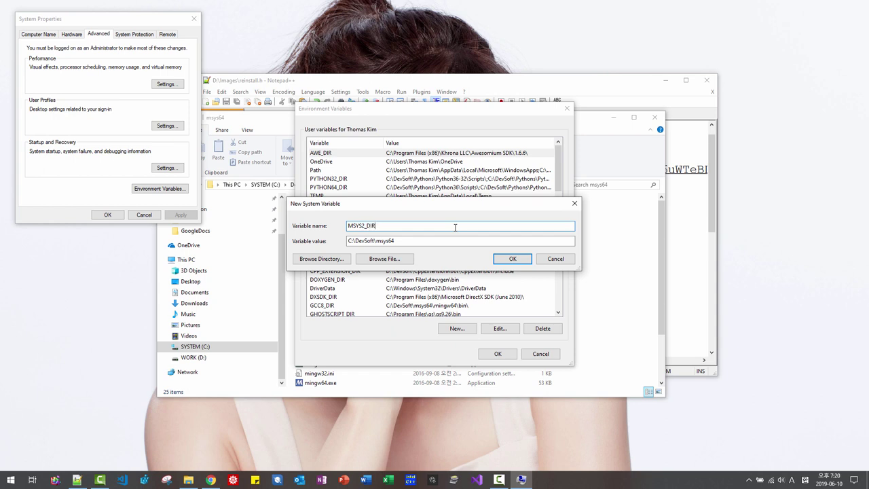
click(515, 259)
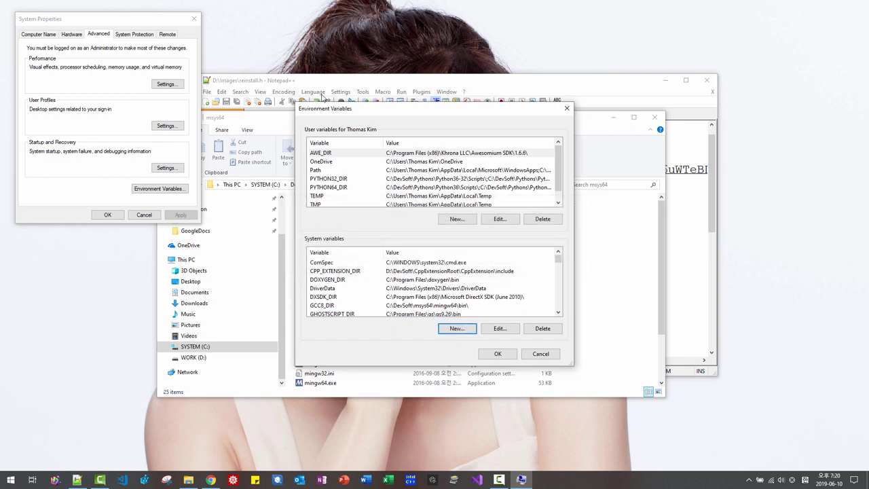
In File Explorer's Downloads folder, extract CppExtension.zip with 7-Zip into its own CppExtension folder
click(282, 124)
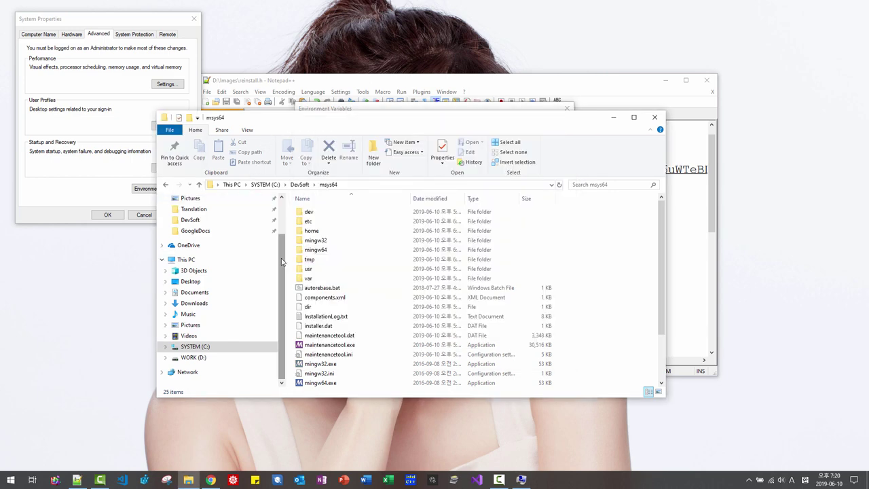
scroll(283, 262, up, 3)
click(233, 230)
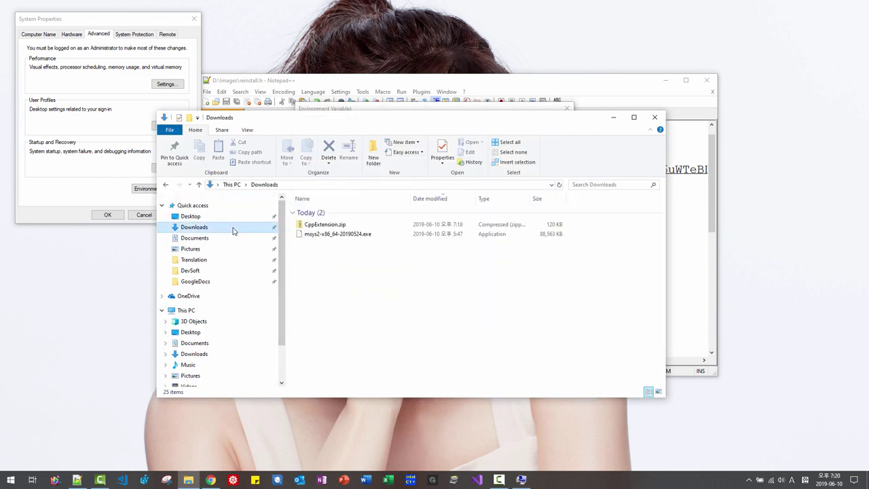
click(334, 228)
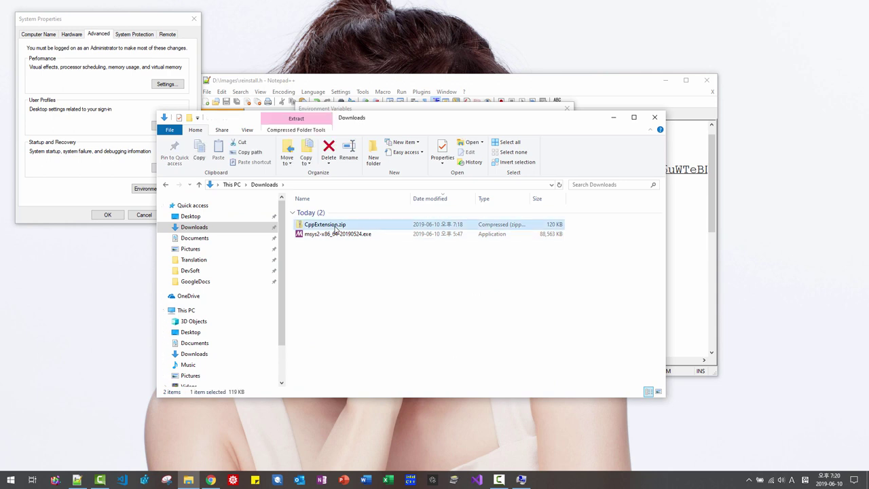
right_click(335, 228)
mouse_move(392, 289)
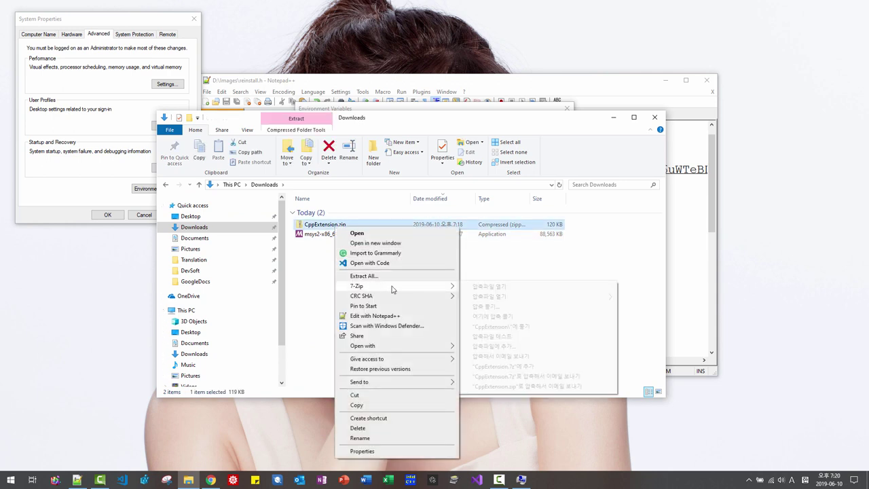
click(506, 327)
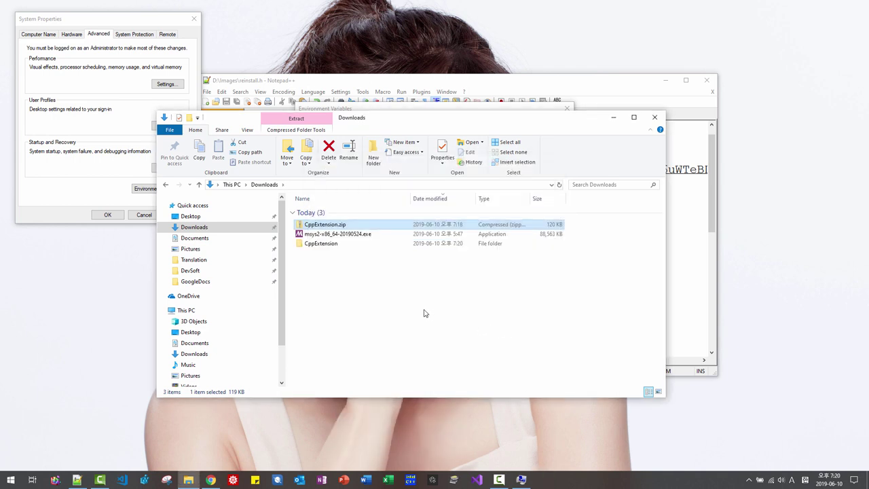
Copy the extracted CppExtension folder from Downloads
click(326, 247)
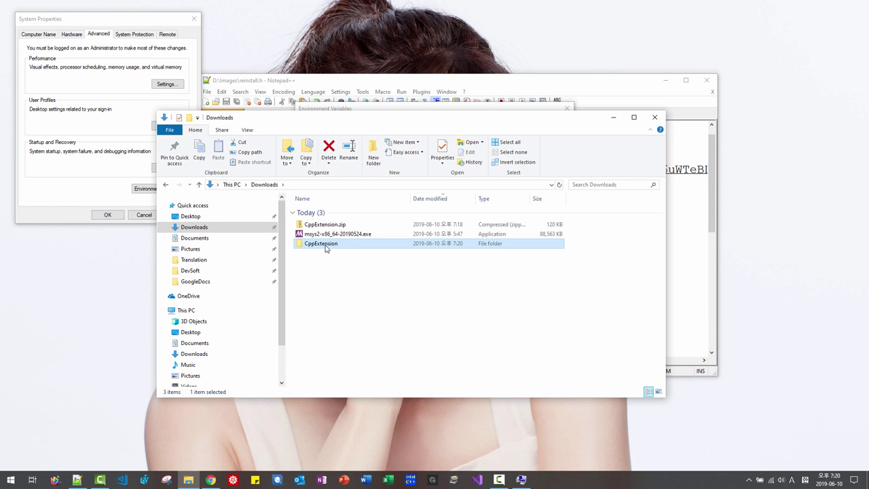
right_click(326, 249)
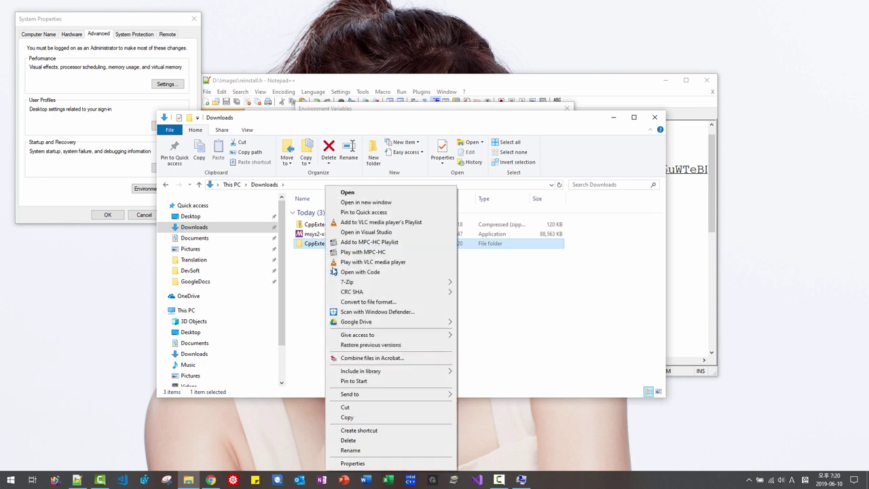
click(349, 418)
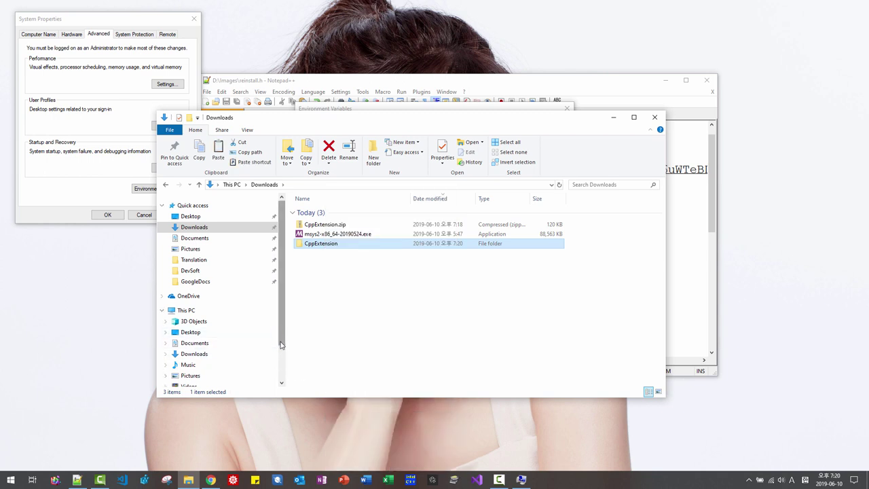
Go to D:\DevSoft and create a new folder named CppExtensionRoot
scroll(281, 336, down, 2)
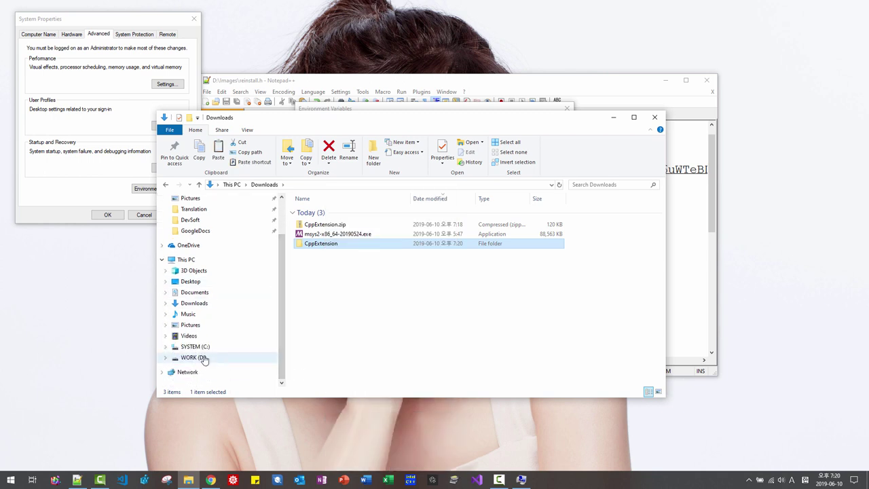
click(204, 359)
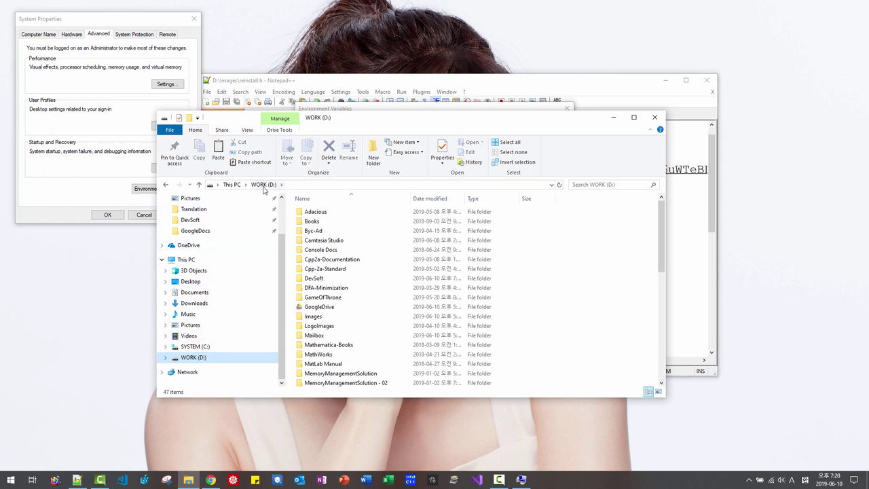
double_click(313, 278)
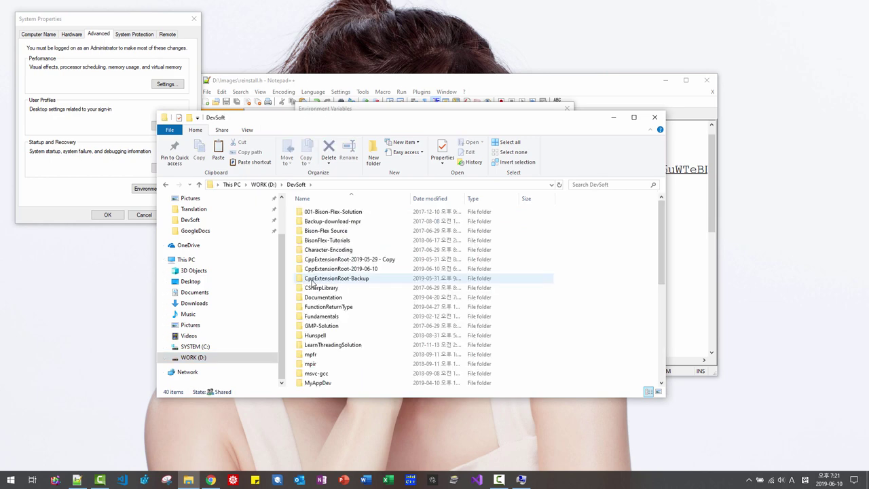
click(372, 158)
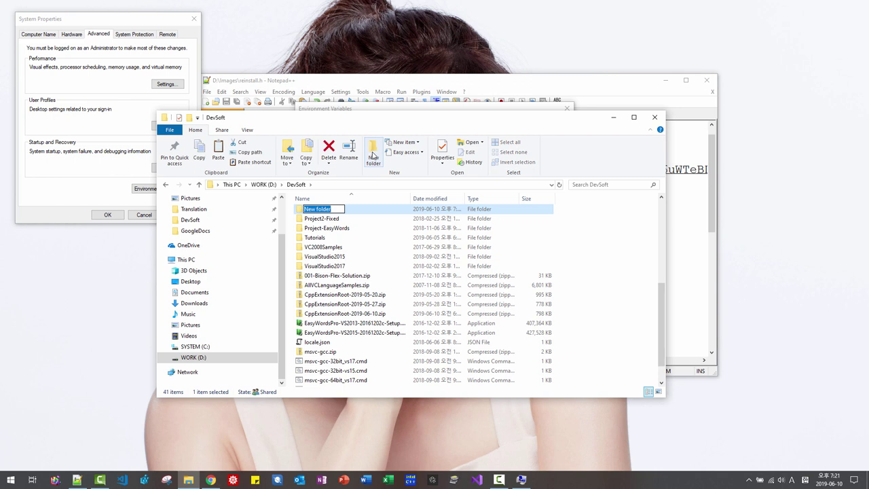
text(CppExtensionRoot)
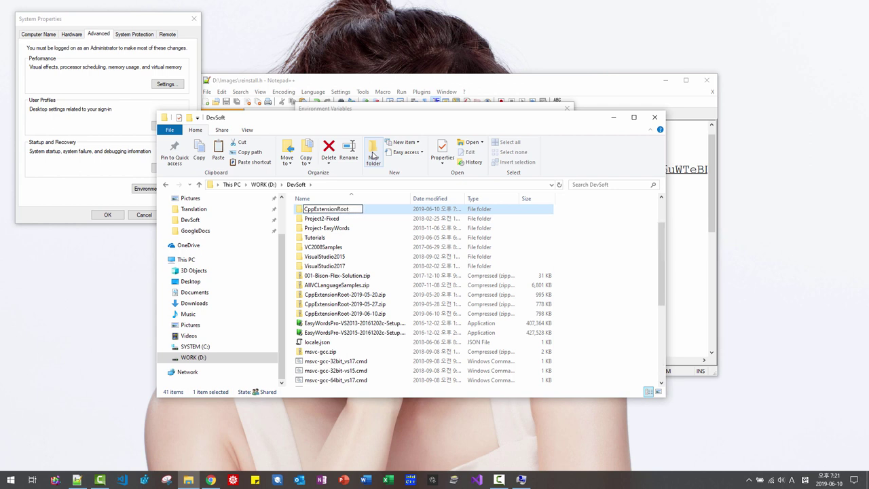
key(Return)
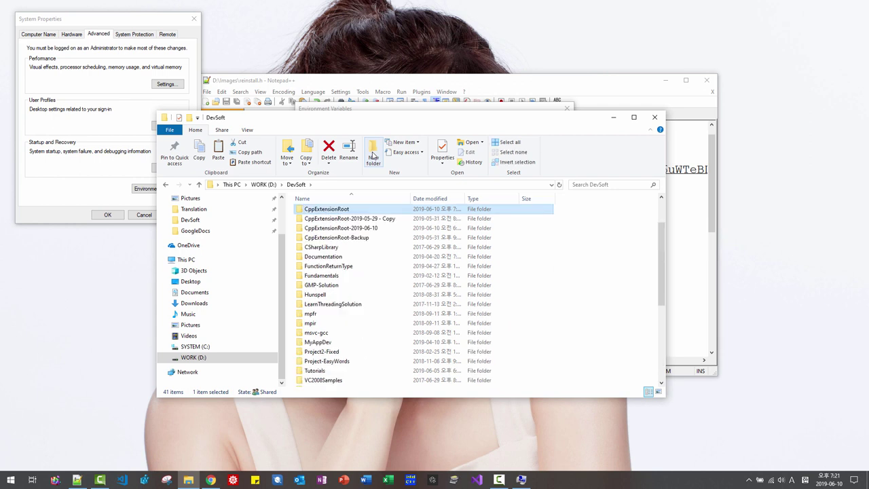
Paste the copied CppExtension folder into CppExtensionRoot and open the pasted folder
double_click(350, 213)
right_click(351, 222)
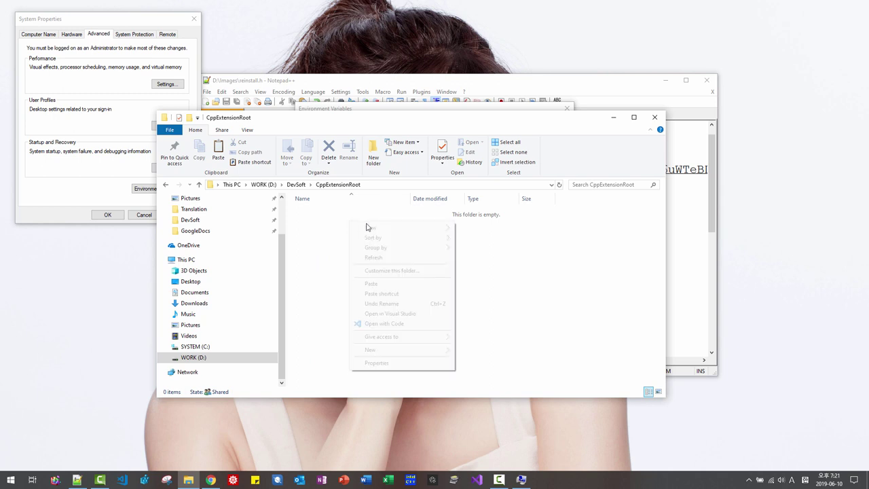
click(382, 283)
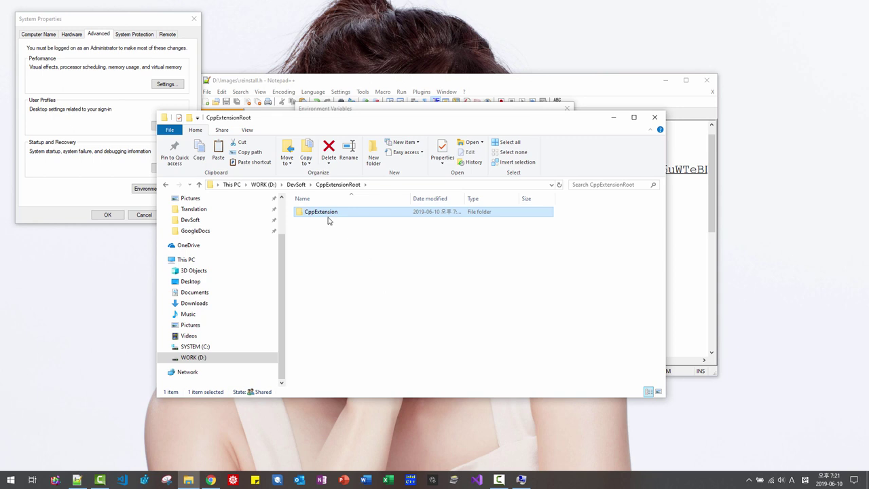
double_click(327, 213)
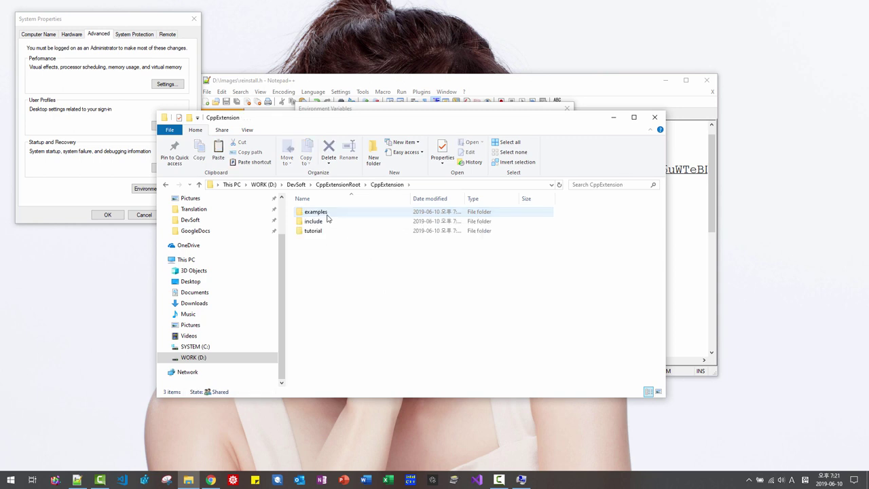
Open the include folder inside CppExtension and copy its full path
double_click(328, 221)
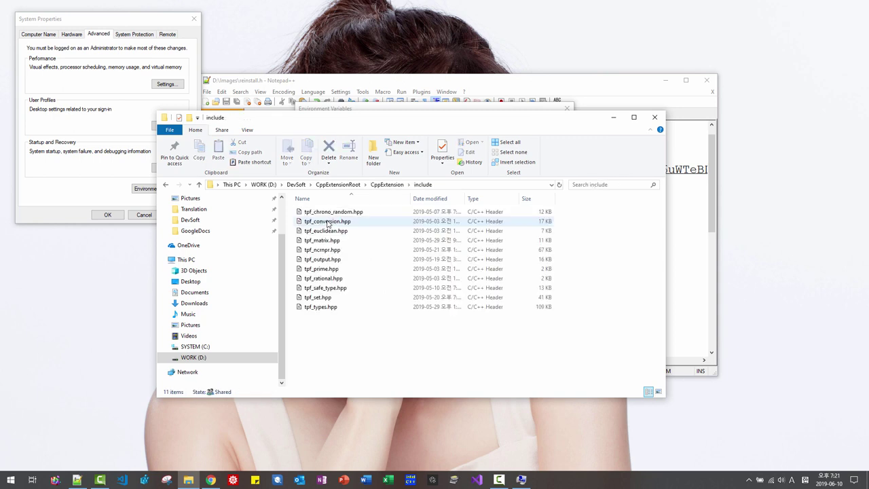
click(441, 187)
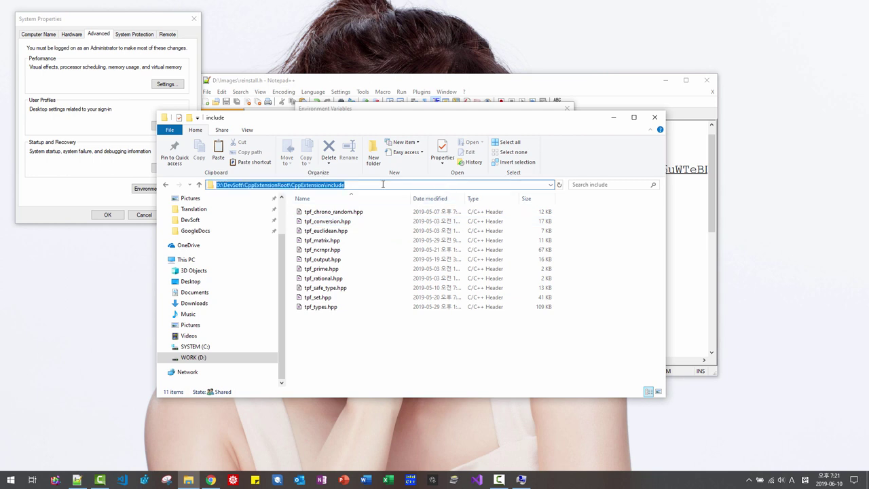
key(ctrl+c)
Add a system variable named CPP_EXTENSION_DIR with the value D:\DevSoft\CppExtensionRoot\CppExtension\include
click(126, 202)
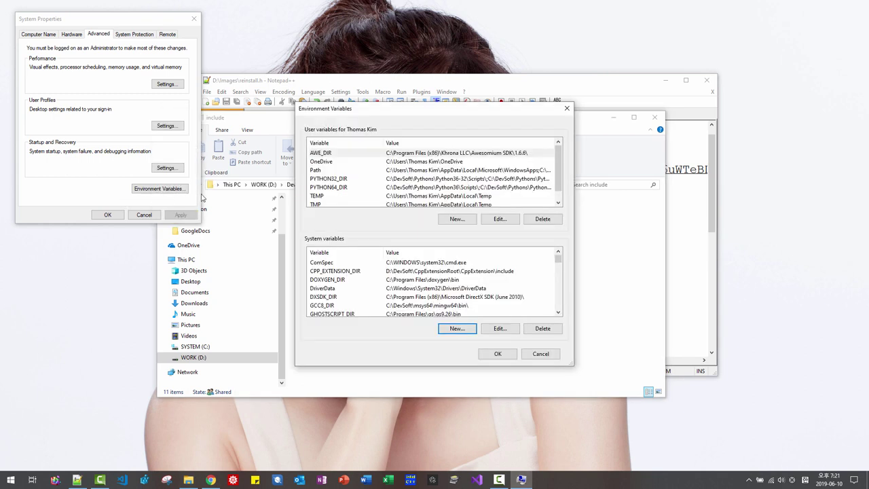
click(452, 331)
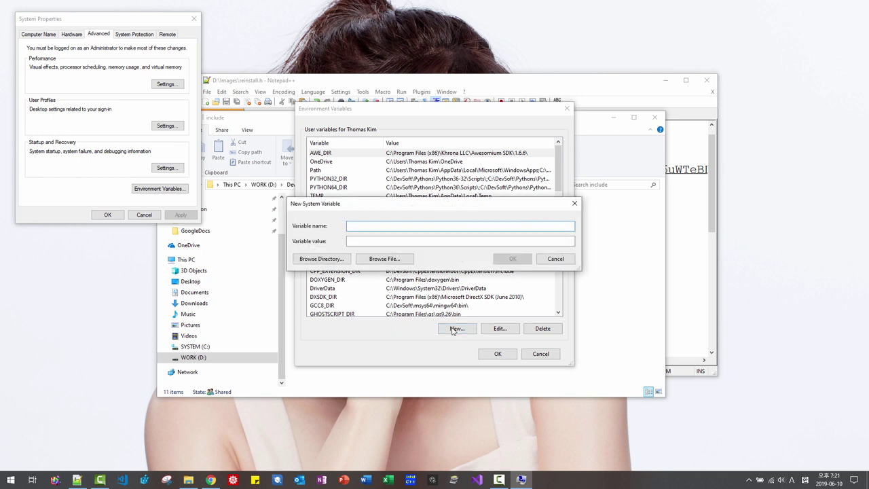
click(449, 241)
key(ctrl+v)
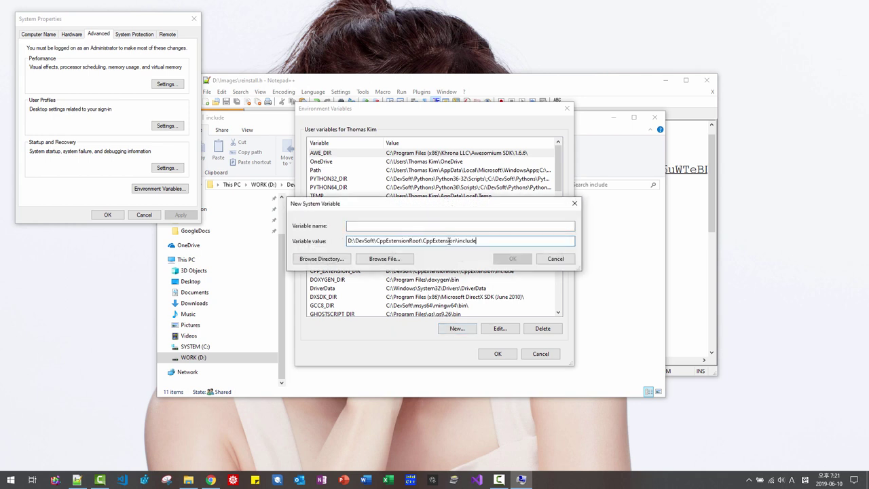
click(448, 226)
text(CPP_EXTENSION_DIR)
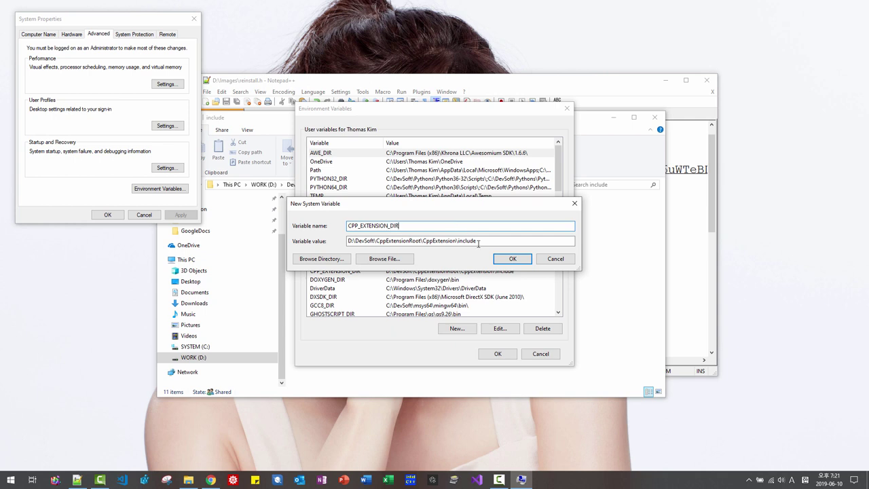
click(511, 259)
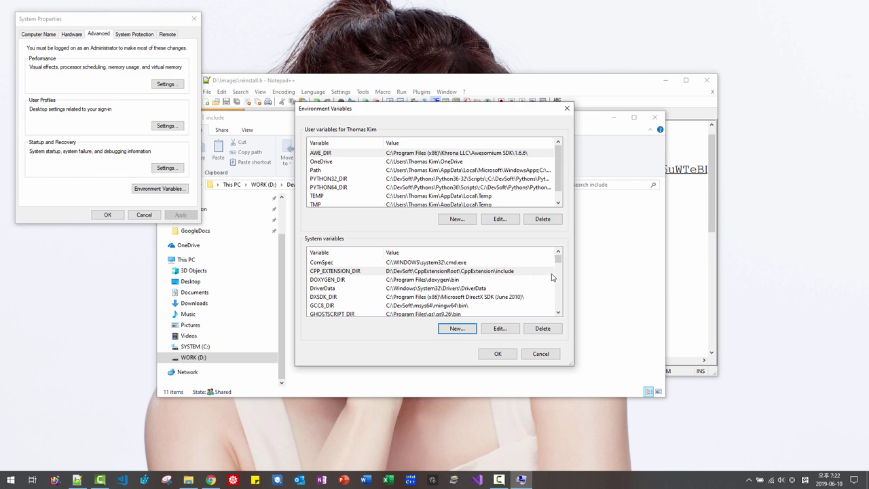
Check the system variables list down to MSYS2_DIR, save the environment variables, and close System Properties and the File Explorer window
drag(558, 260, 559, 287)
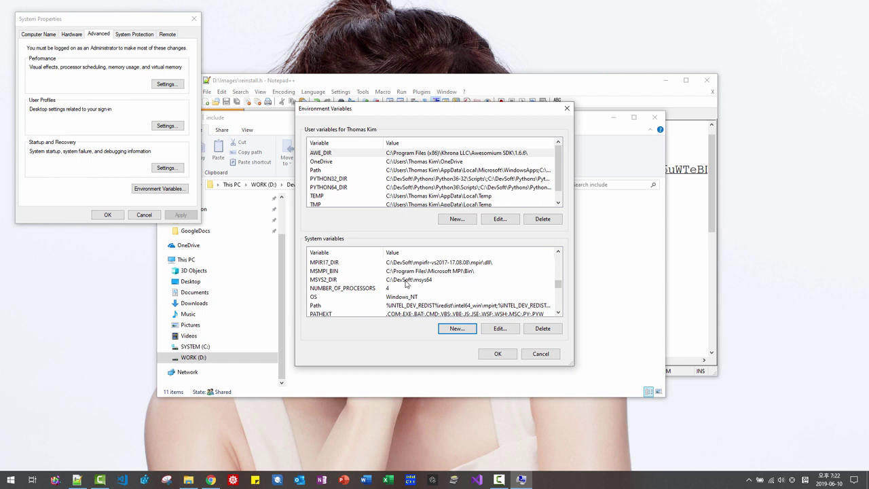
click(493, 356)
click(495, 355)
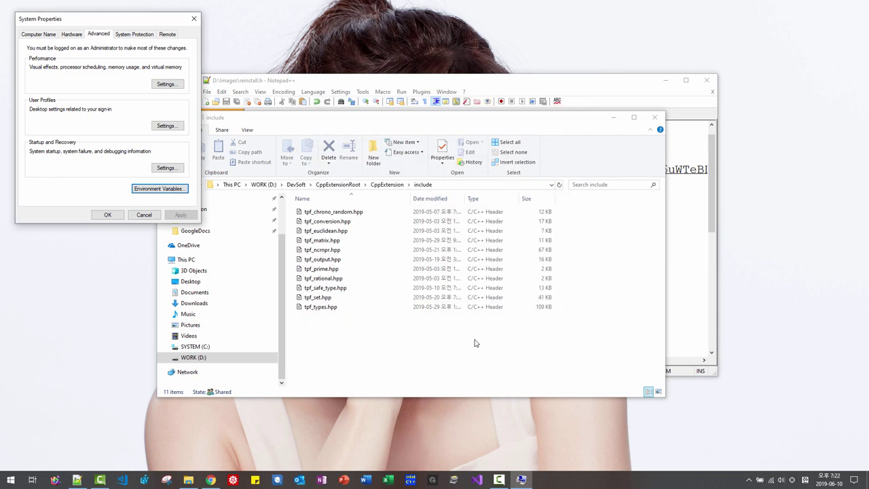
click(108, 215)
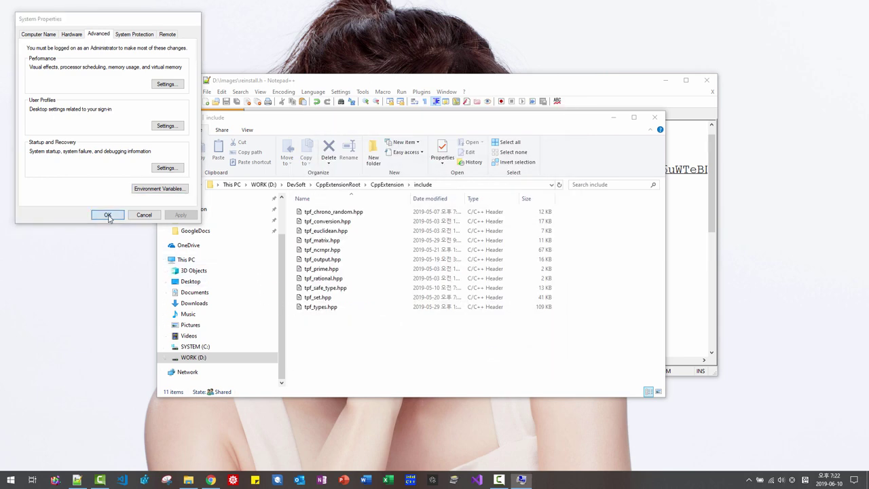
click(654, 117)
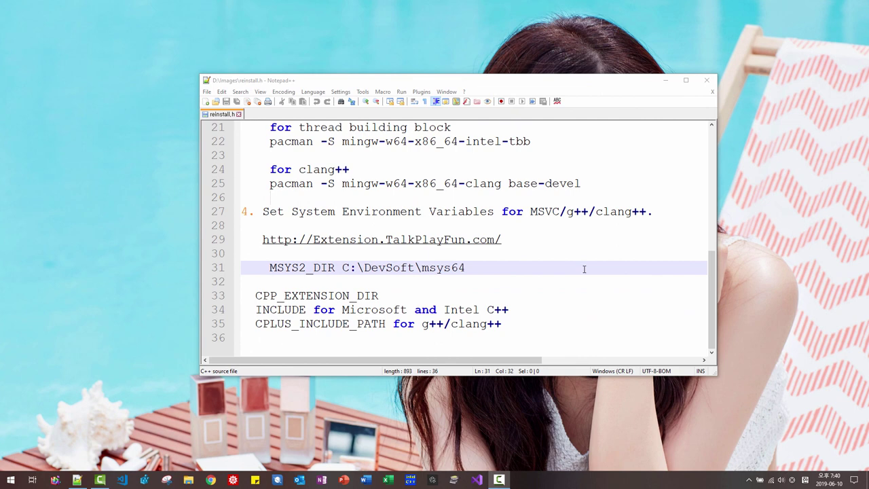
Search Windows for "environment", open the system environment variables settings and bring up the Environment Variables dialog
right_click(10, 481)
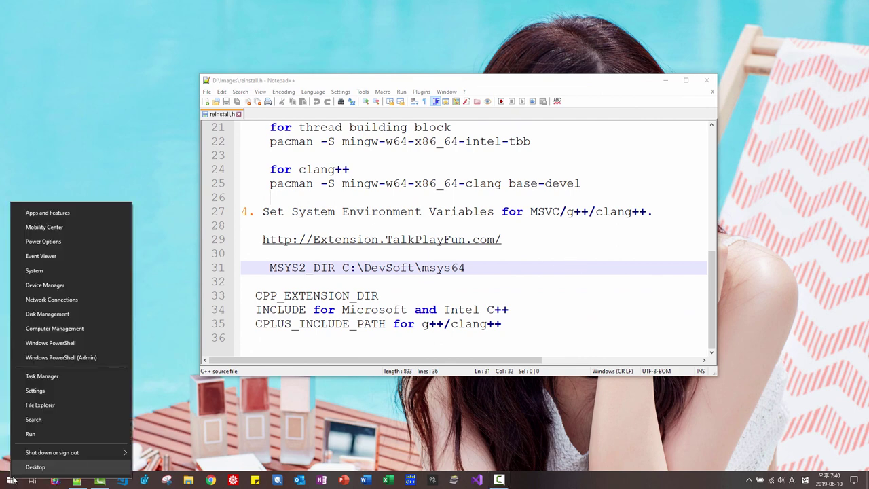
click(35, 420)
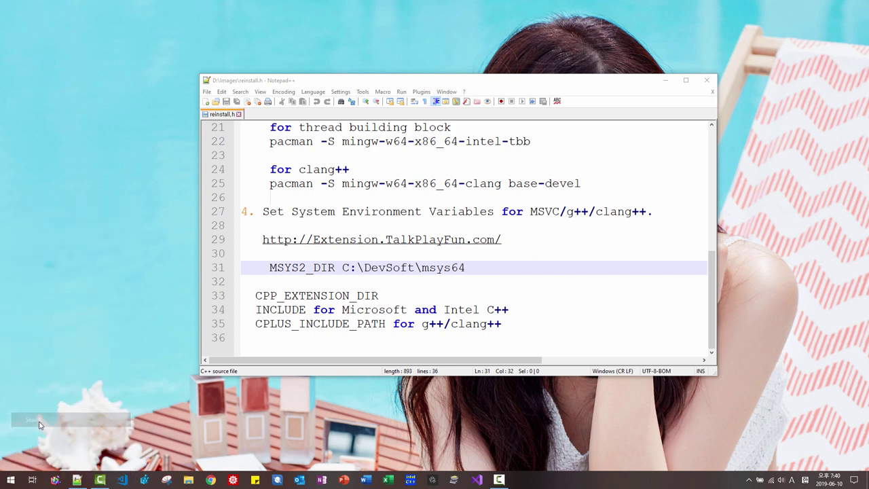
text(environ)
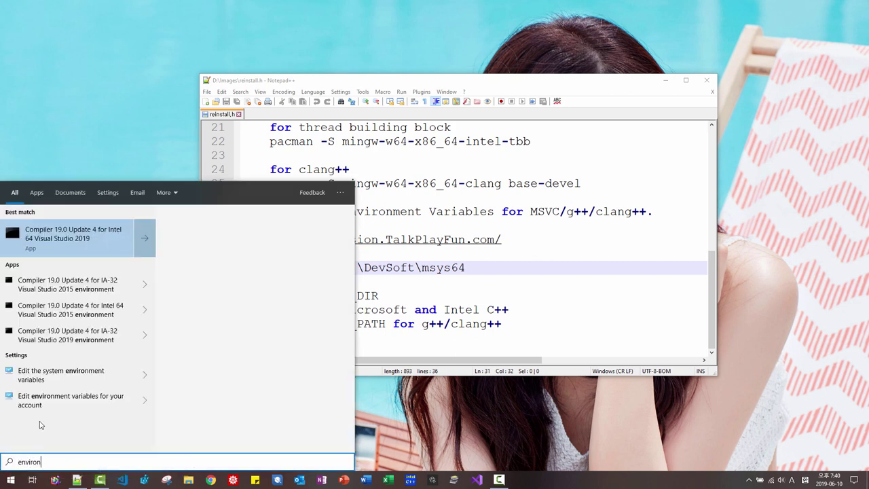
text(ment)
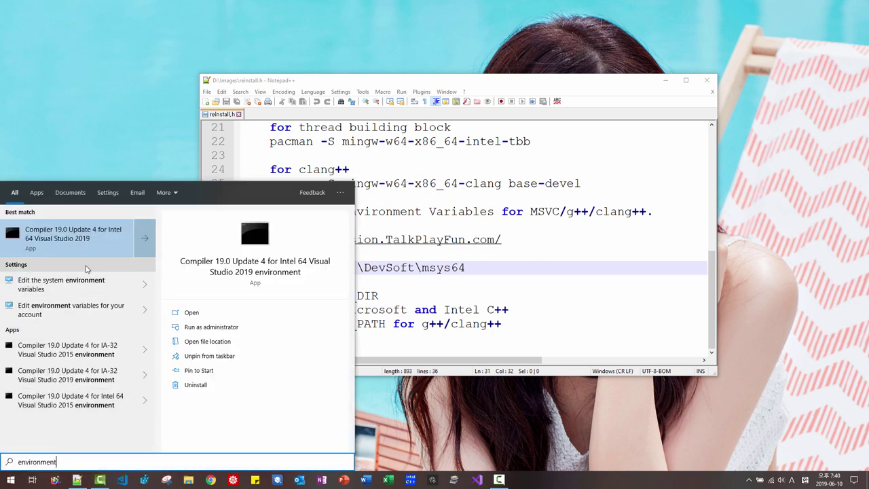
click(75, 285)
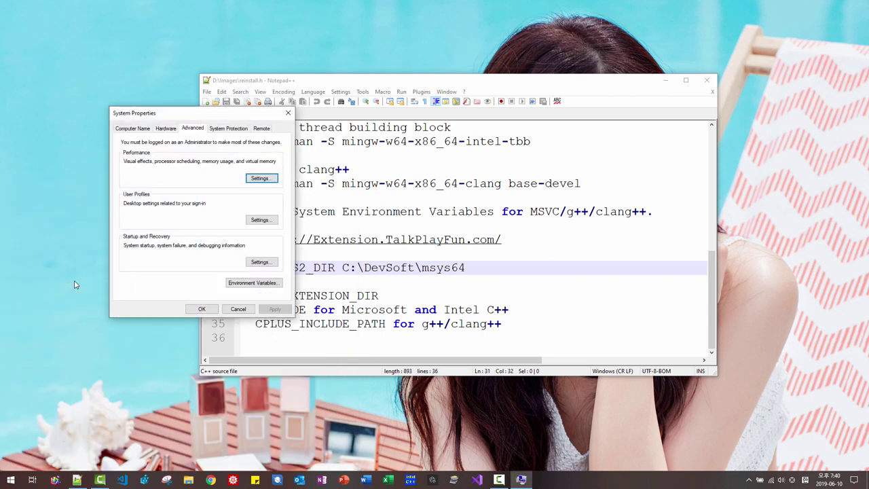
click(256, 285)
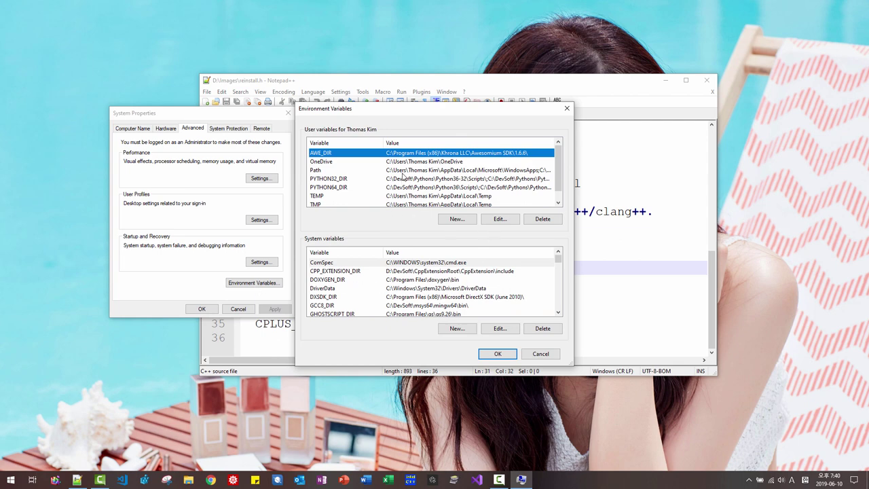
Edit the user Path variable and add the entry %MSYS2_DIR%\usr\bin
click(404, 171)
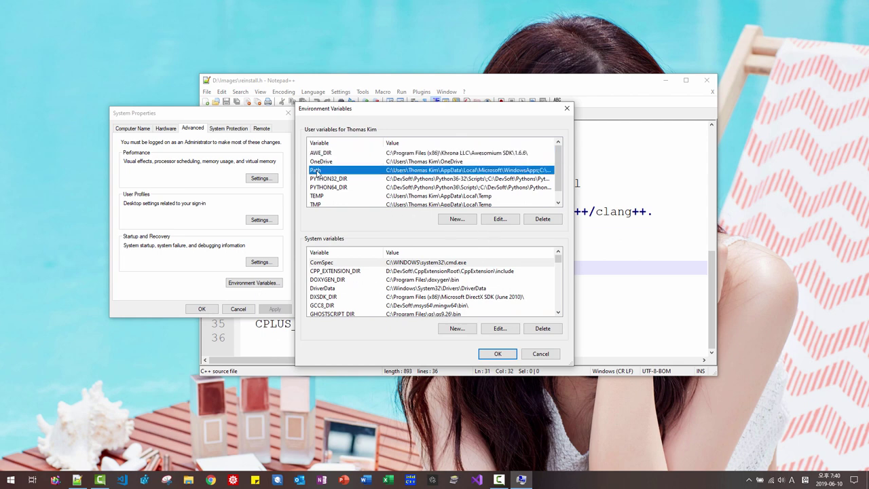
click(499, 220)
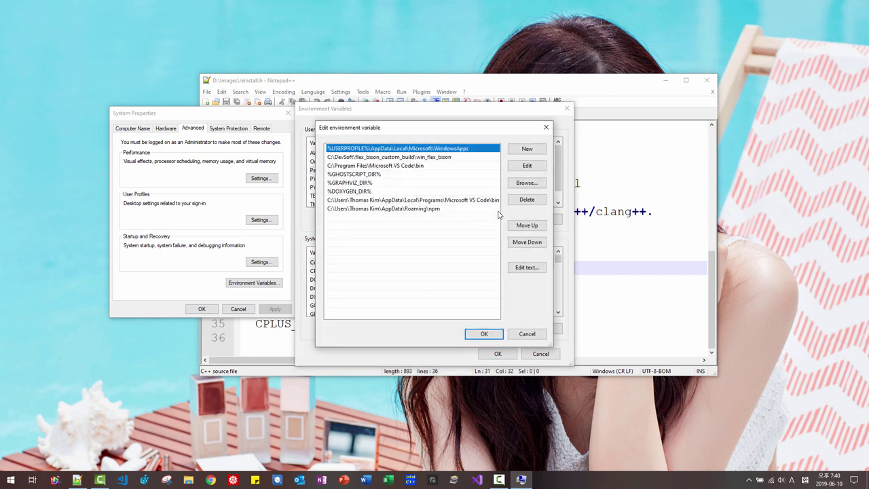
click(527, 150)
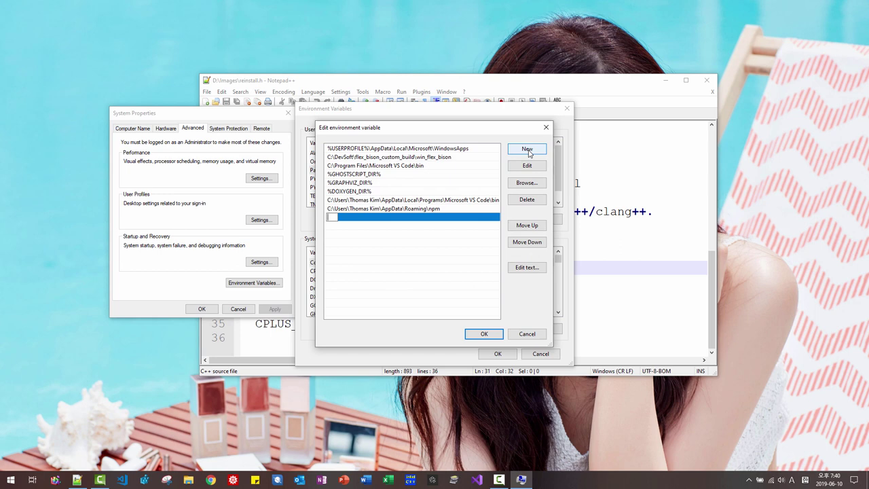
text(%MSYS2_DIR%\usr\bi)
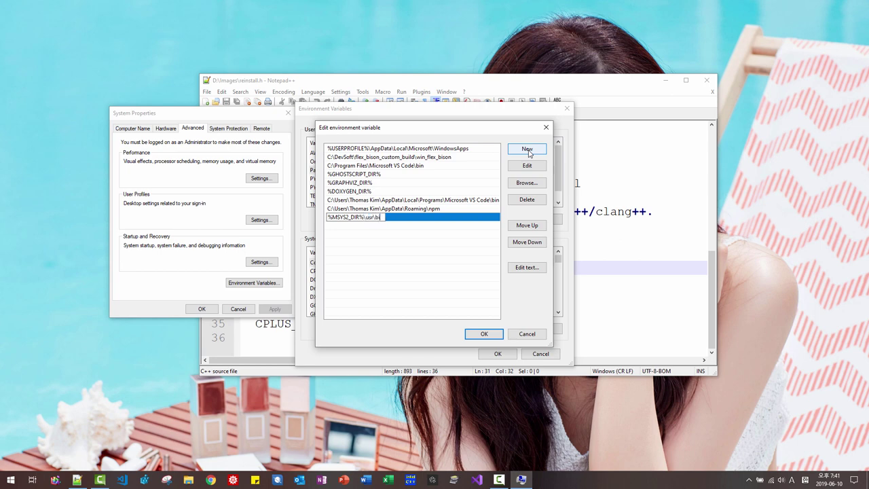
text(n)
key(Return)
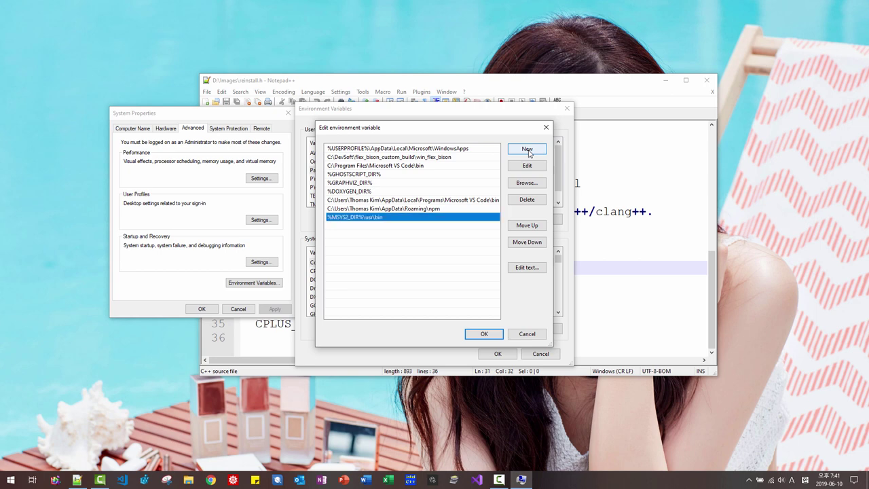
Add the entry %MSYS2_DIR%\mingw64\bin to the user Path variable and confirm the edited path list
click(528, 151)
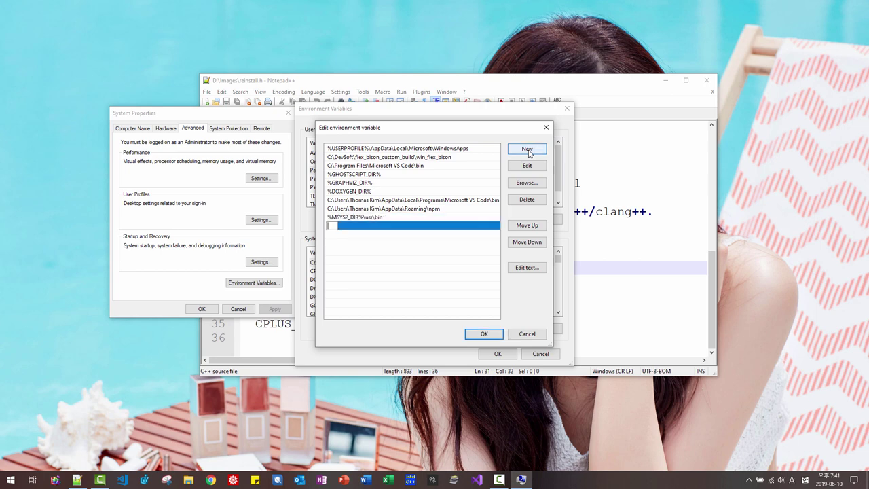
text(M)
key(BackSpace)
text(%MSYS2_DIR%\ming)
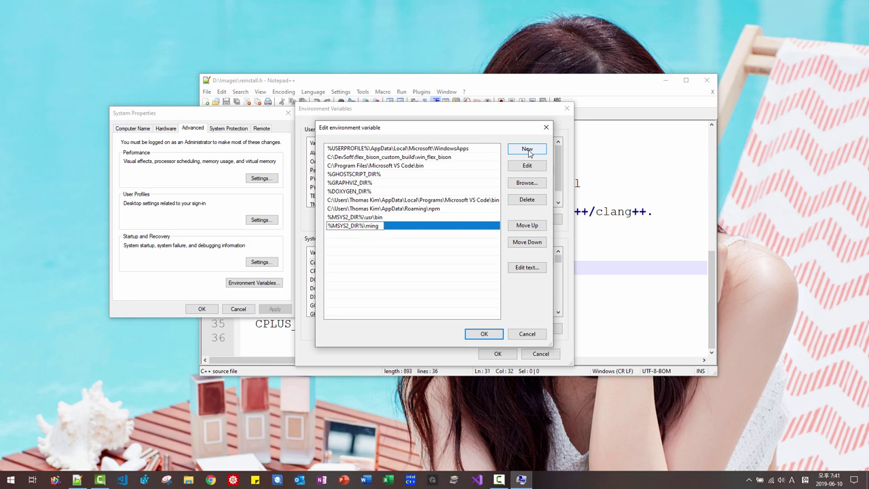
text(w64\bin)
click(484, 334)
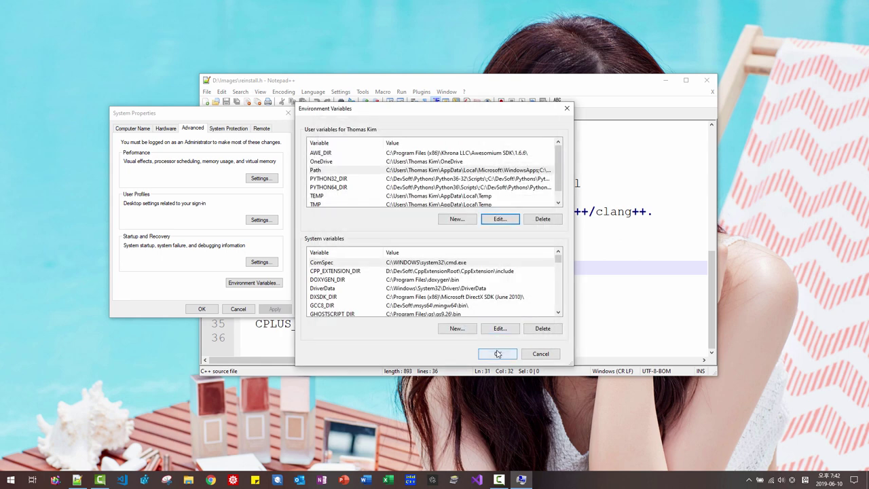
Search Windows for "visual studio" and open the file location of the Visual Studio 2019 app
right_click(13, 480)
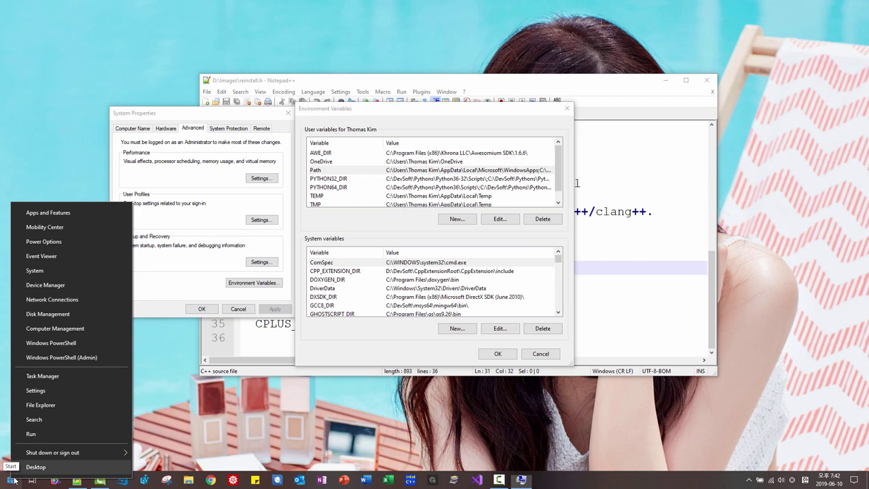
click(42, 420)
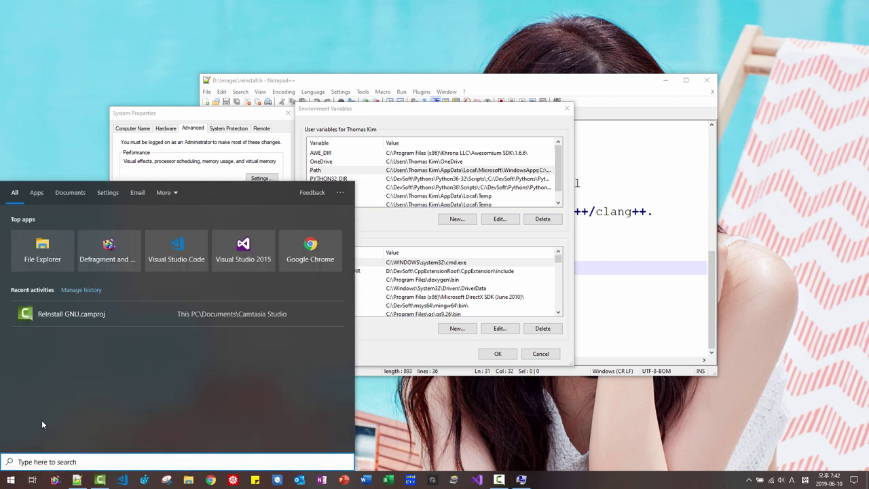
text(visual stu)
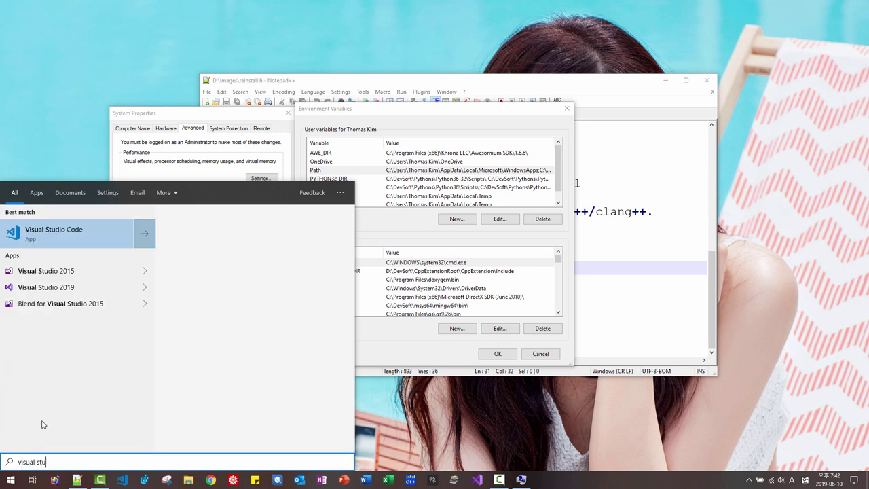
text(dio)
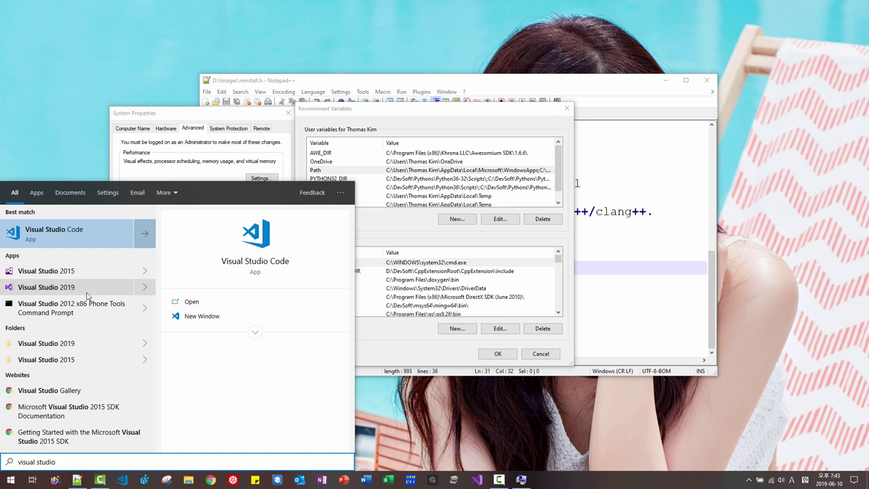
click(145, 290)
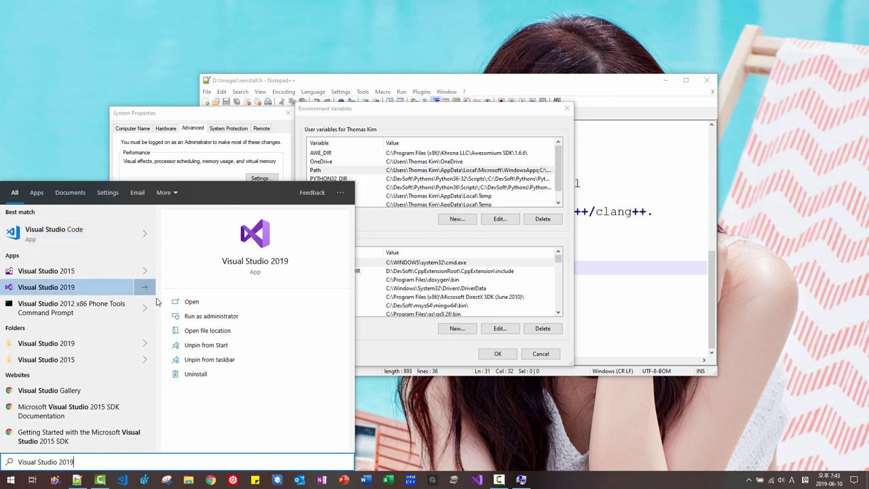
click(193, 332)
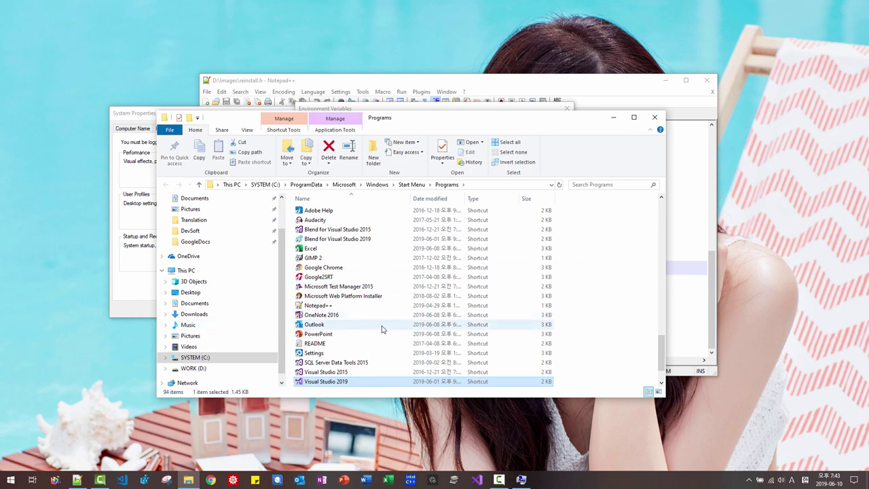
From the Start Menu Programs folder, open the Visual Studio 2019 folder and its Visual Studio Tools subfolder
scroll(381, 329, up, 5)
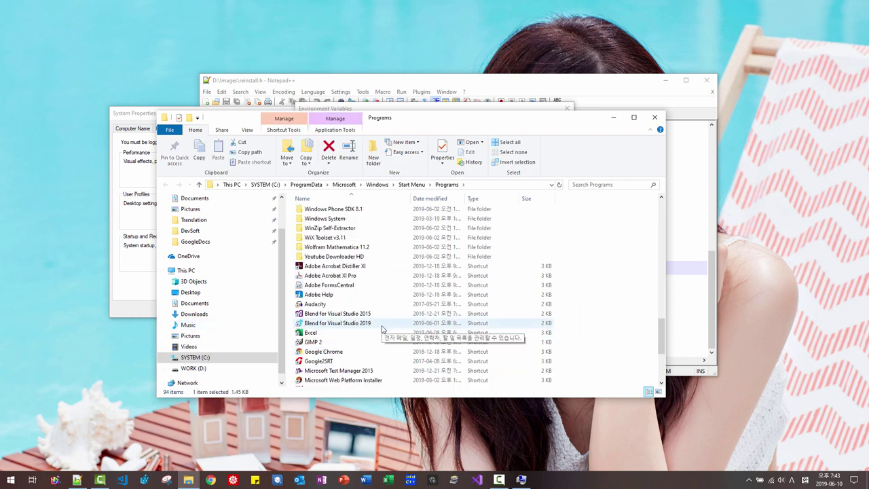
scroll(382, 329, up, 1)
scroll(381, 329, up, 2)
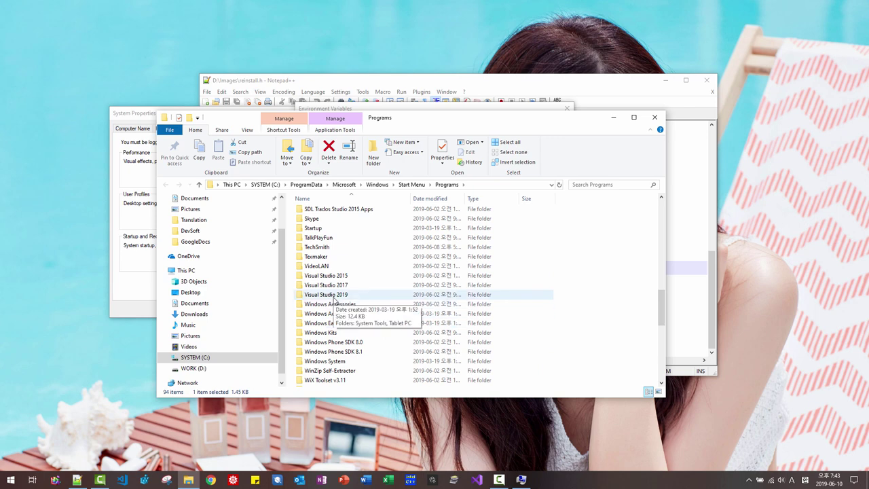
double_click(333, 298)
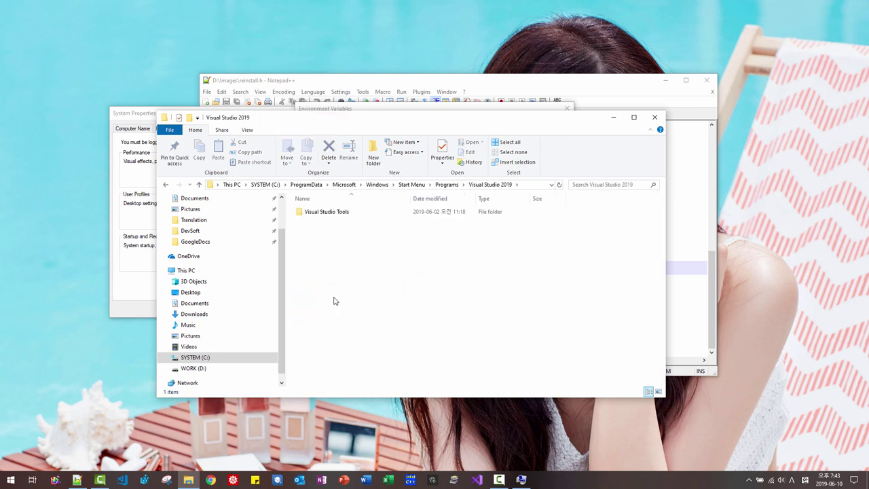
double_click(342, 213)
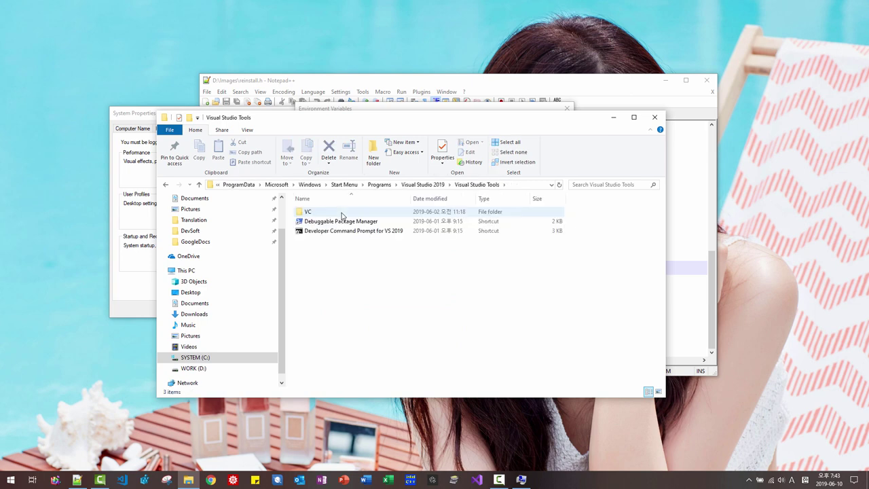
Open the VC folder and copy the x64 Native Tools Command Prompt for VS 2019 shortcut to the desktop
double_click(342, 213)
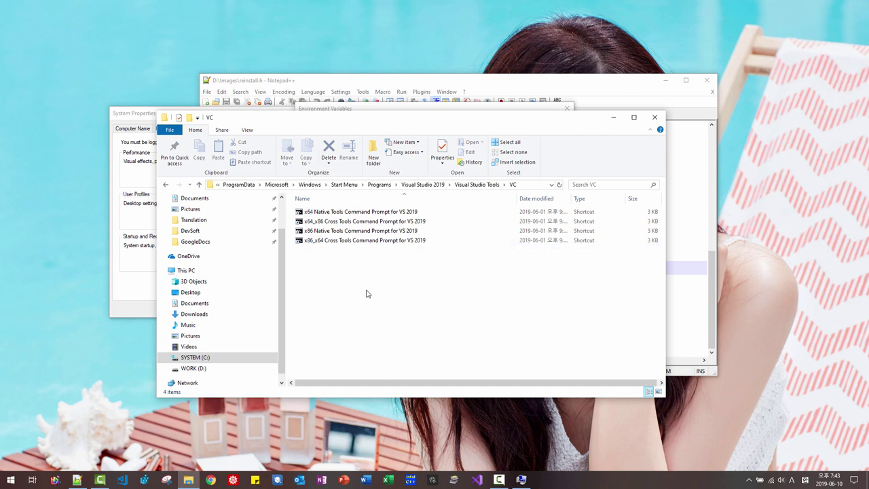
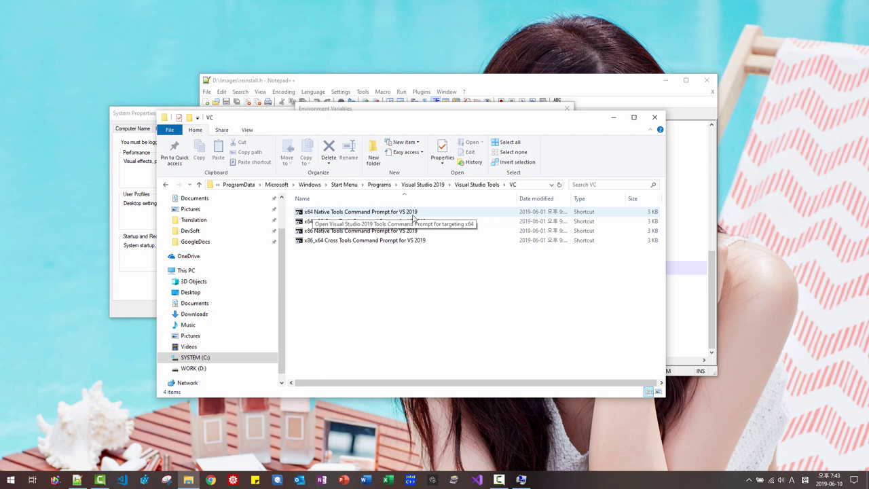
double_click(347, 213)
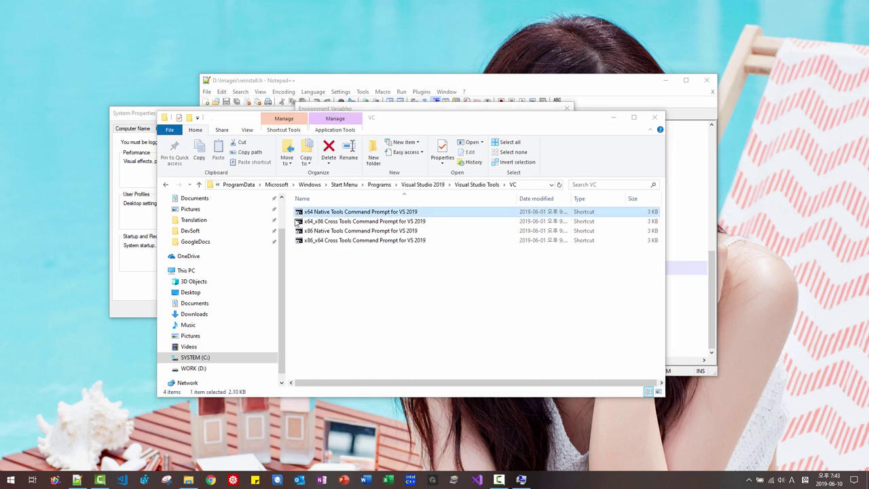
drag(297, 223, 54, 234)
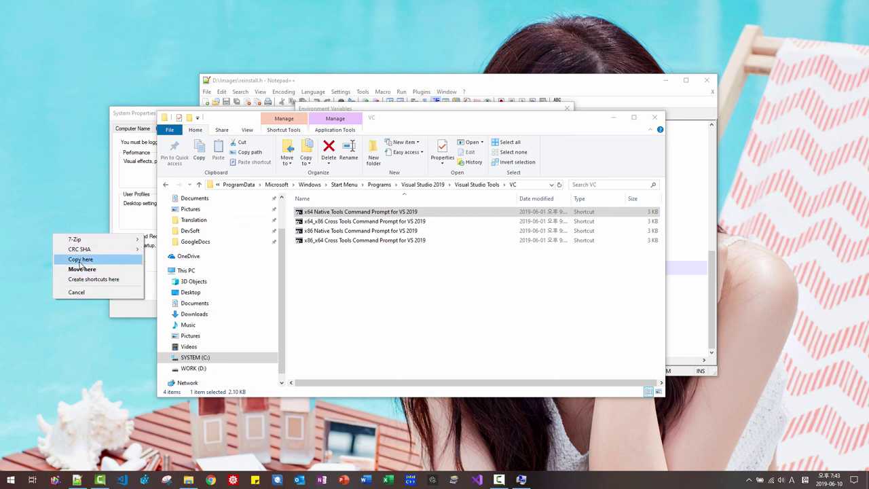
click(80, 260)
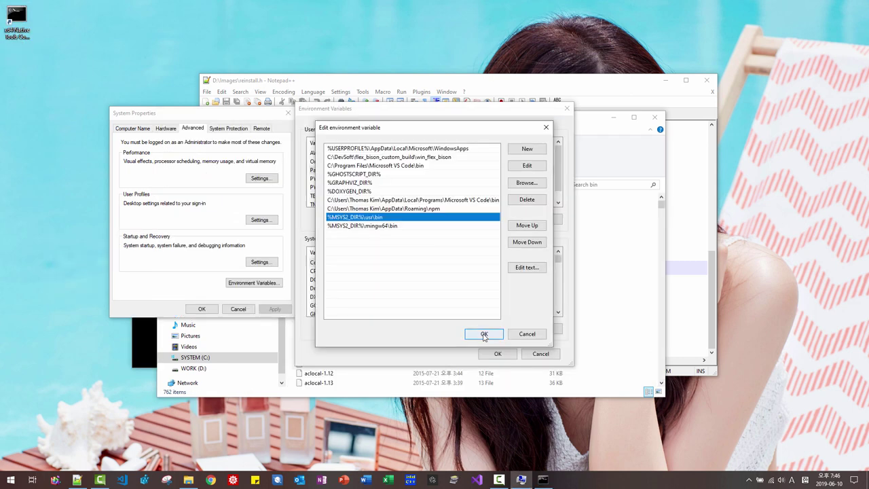
Confirm the edited user Path entries and the environment variable changes, and reopen the environment variables
click(484, 336)
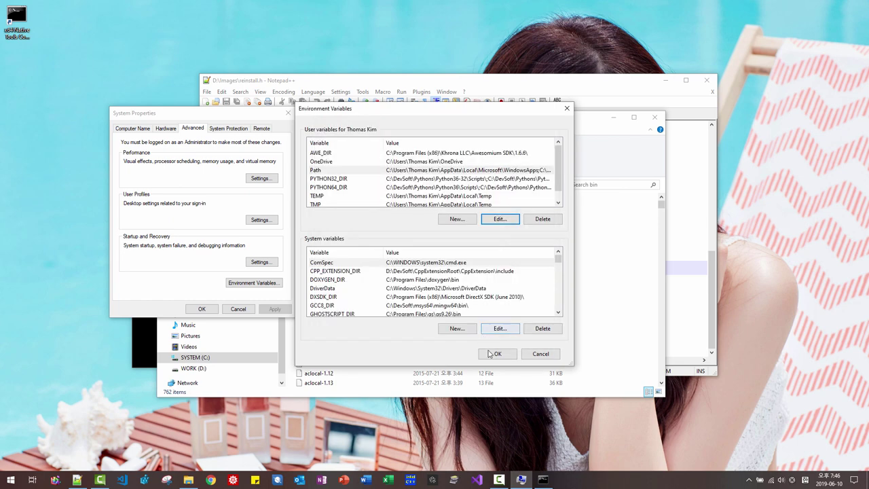
click(496, 354)
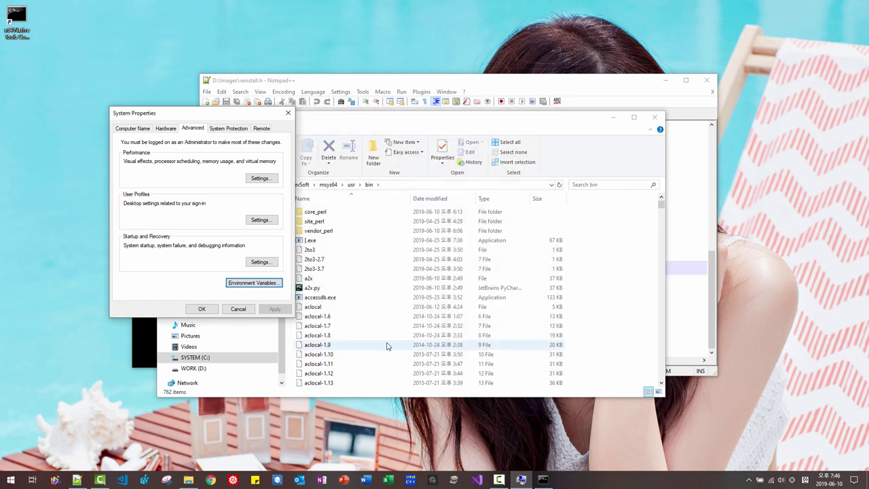
click(253, 283)
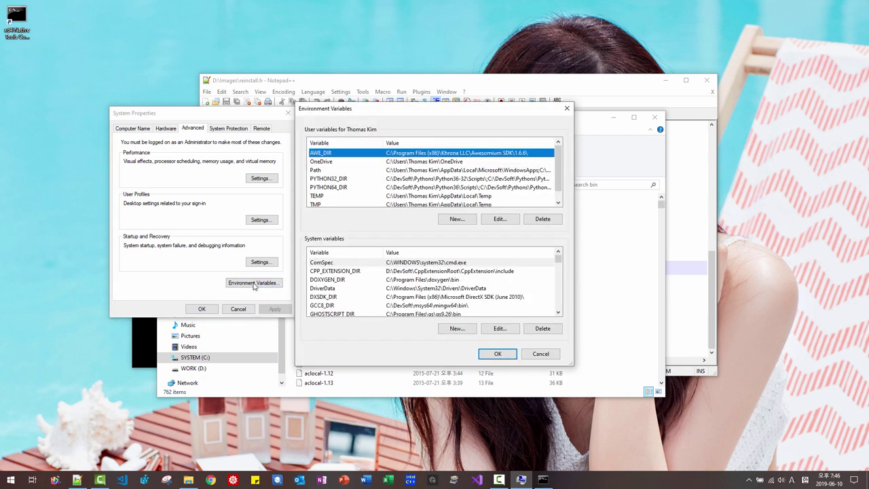
Create the user variable INCLUDE with the value %CPP_EXTENSION_DIR%, copying that value to the clipboard before confirming
click(543, 219)
mouse_move(558, 258)
mouse_down()
mouse_move(558, 292)
mouse_move(557, 256)
mouse_up()
click(465, 272)
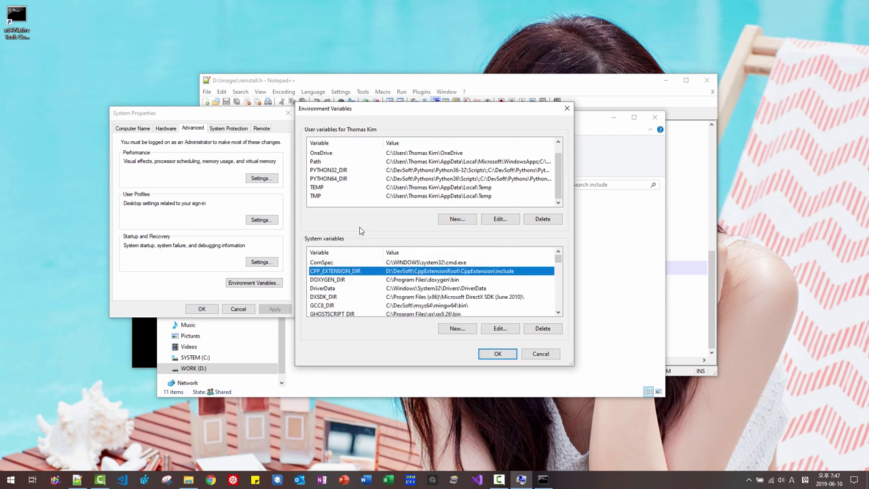
click(350, 197)
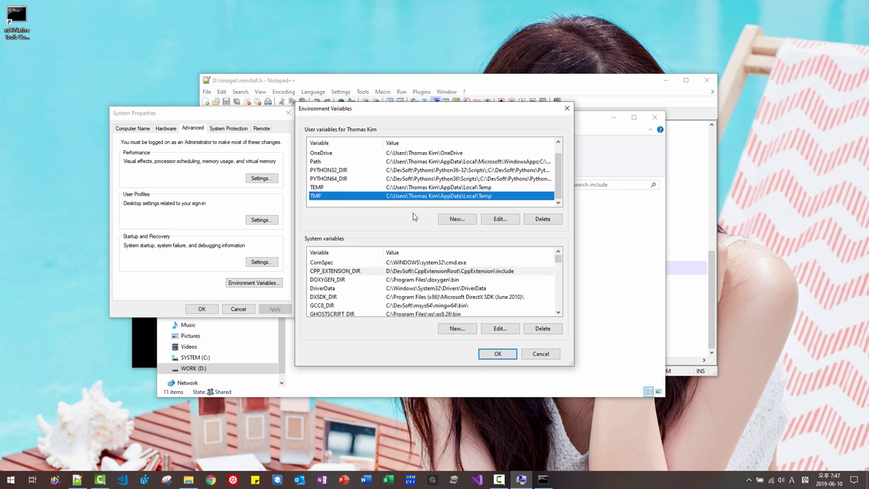
click(455, 220)
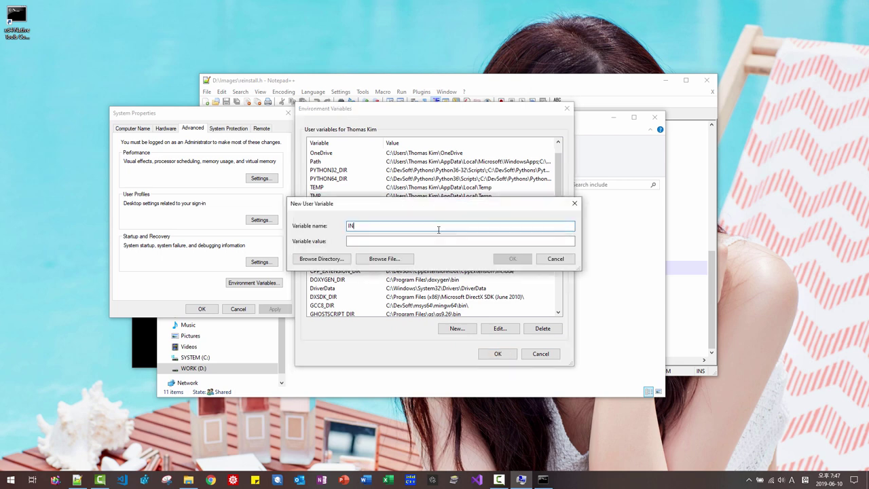
text(INCLUDE)
click(456, 238)
text(%CPP)
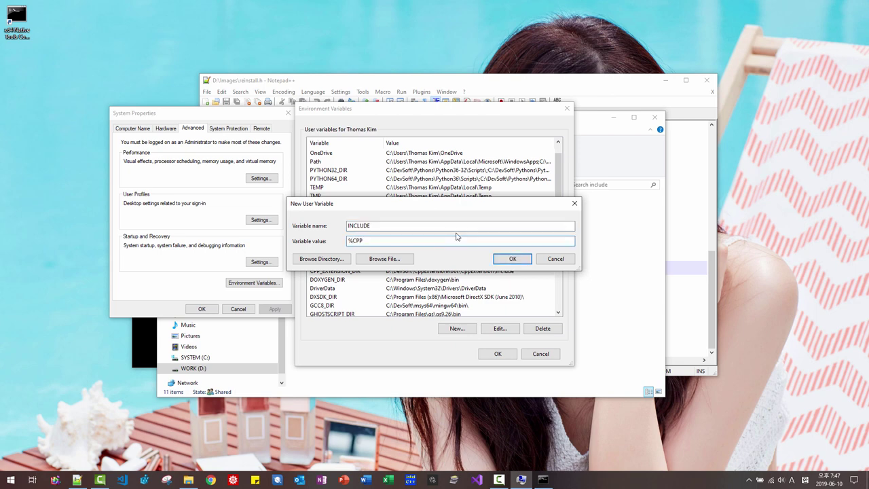
text(_EXTENSION_DIR%)
drag(449, 239, 332, 246)
key(ctrl+c)
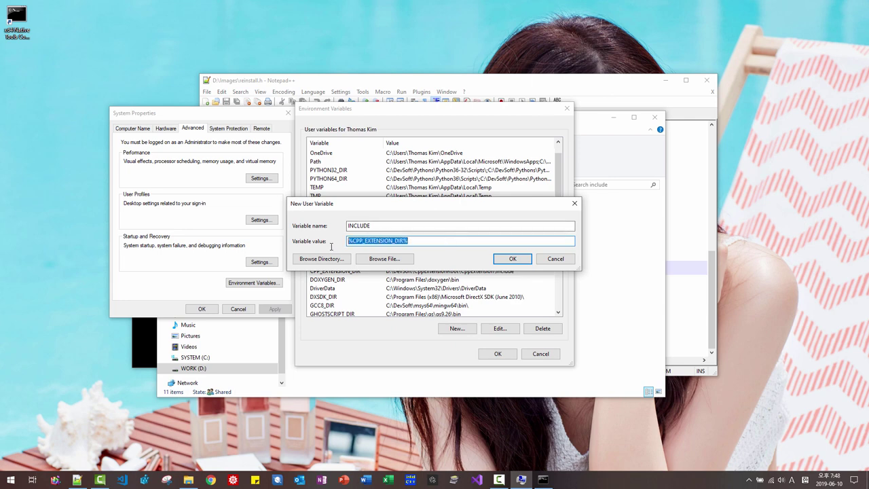
click(510, 262)
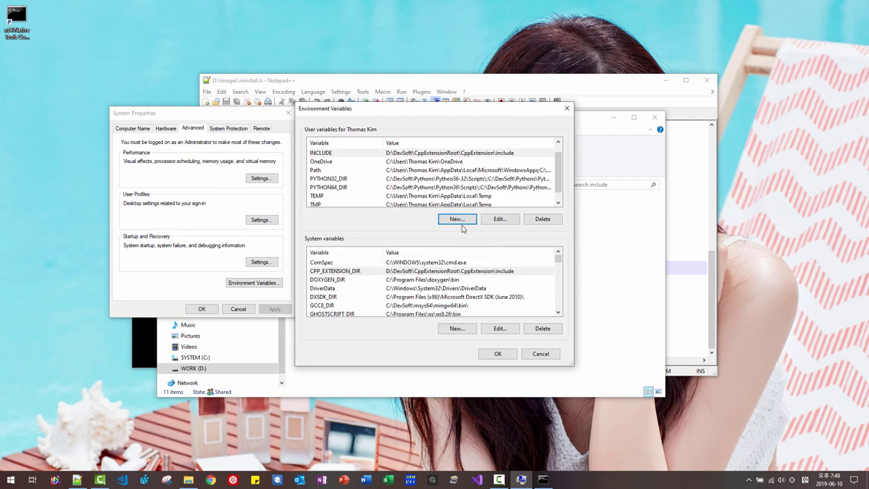
Create the user variable CPLUS_INCLUDE_PATH with the value %CPP_EXTENSION_DIR% and confirm the system properties
click(457, 220)
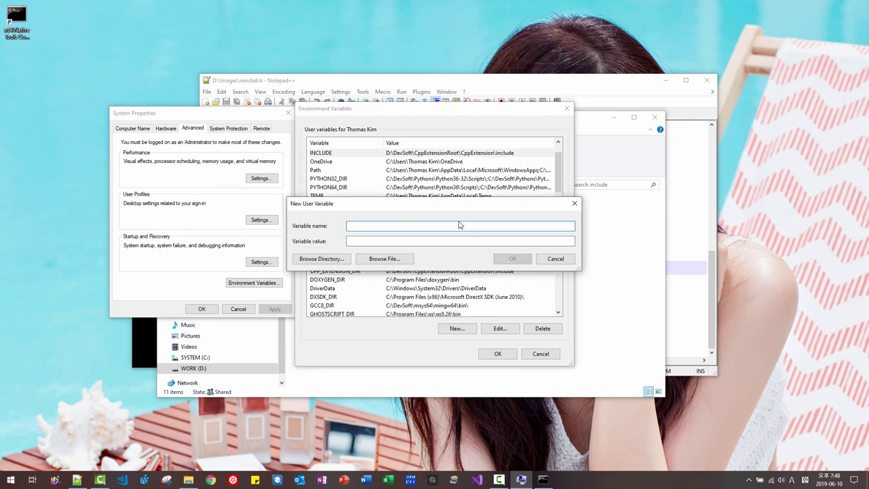
click(457, 241)
key(ctrl+v)
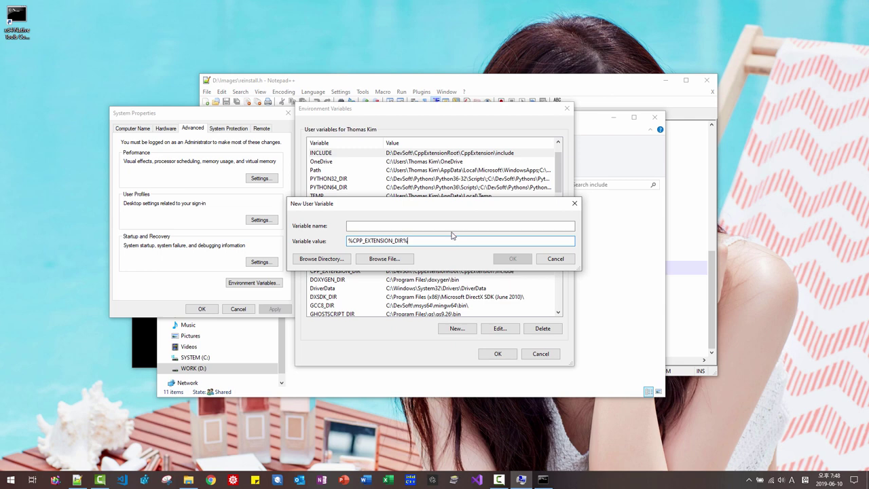
click(451, 227)
text(CPLUS_)
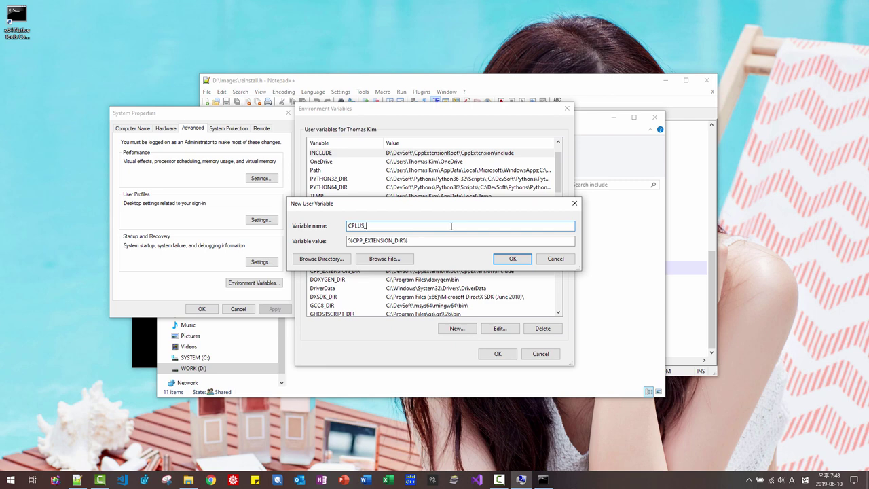
text(INCLUDE_PATH)
click(508, 263)
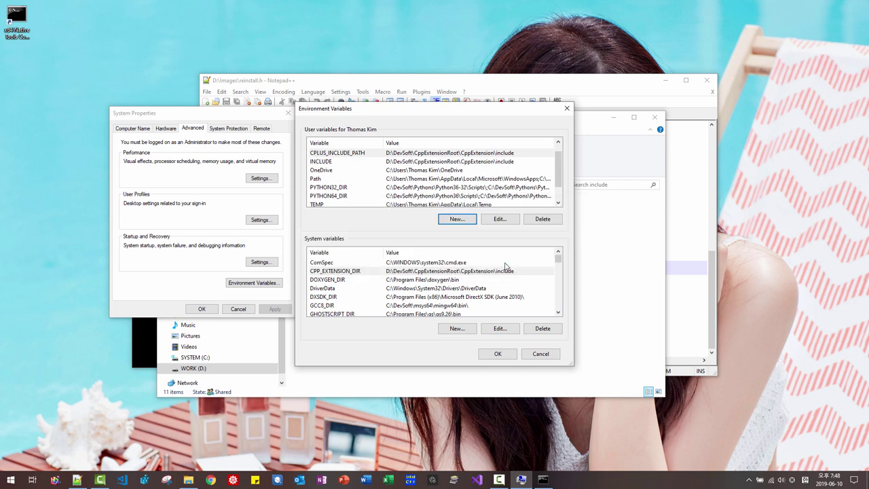
click(498, 354)
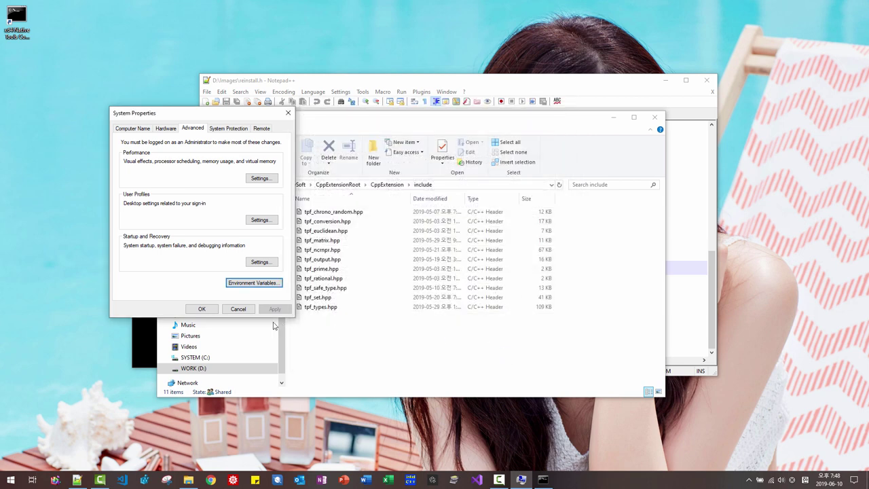
click(202, 309)
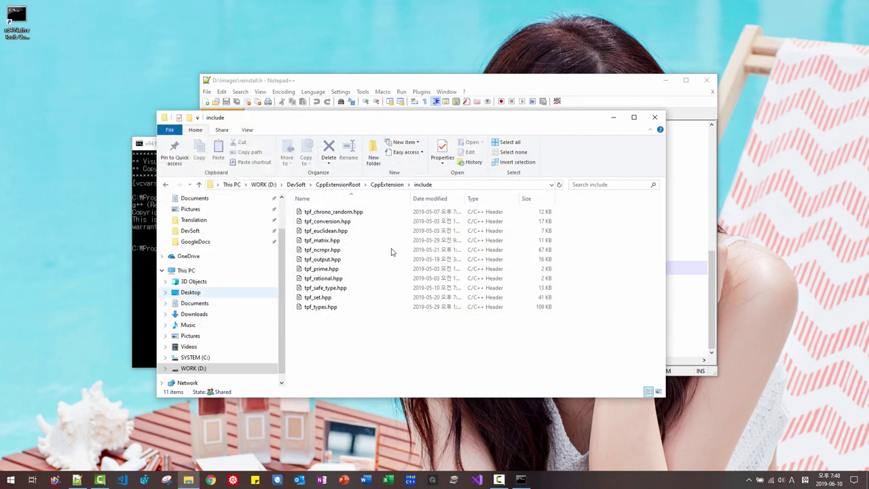
Open the tutorial folder inside CppExtension and copy its full path
click(387, 185)
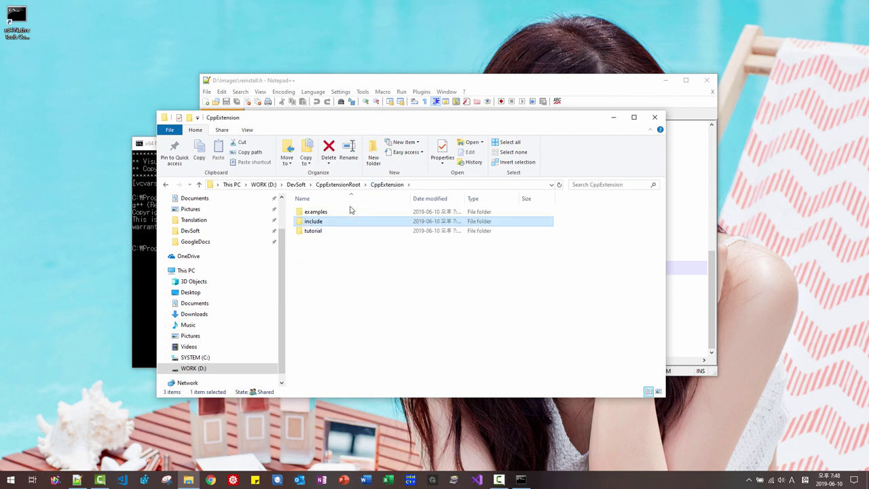
click(316, 232)
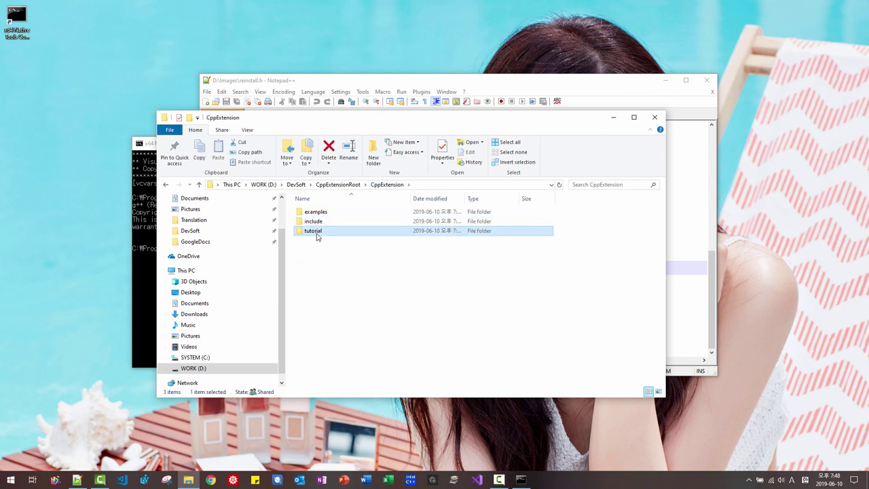
click(459, 188)
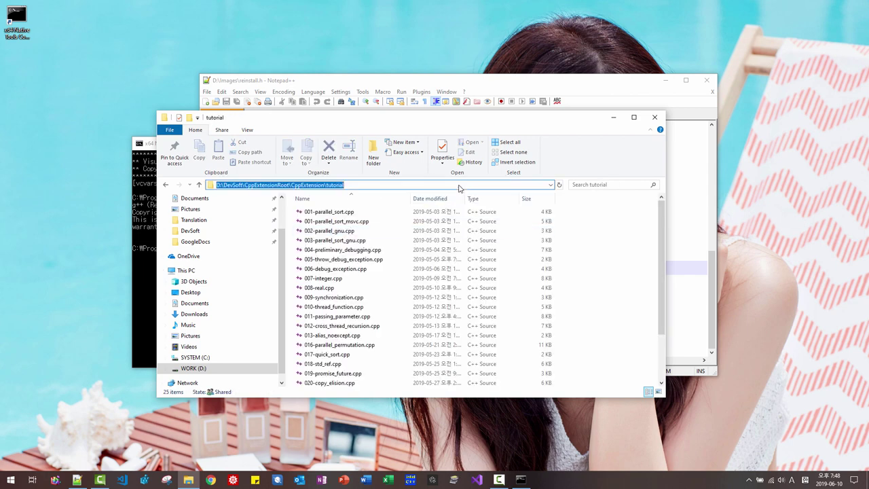
Set the desktop x64 Native Tools shortcut's start folder to D:\DevSoft\CppExtensionRoot\CppExtension\tutorial and apply it
click(8, 22)
right_click(8, 21)
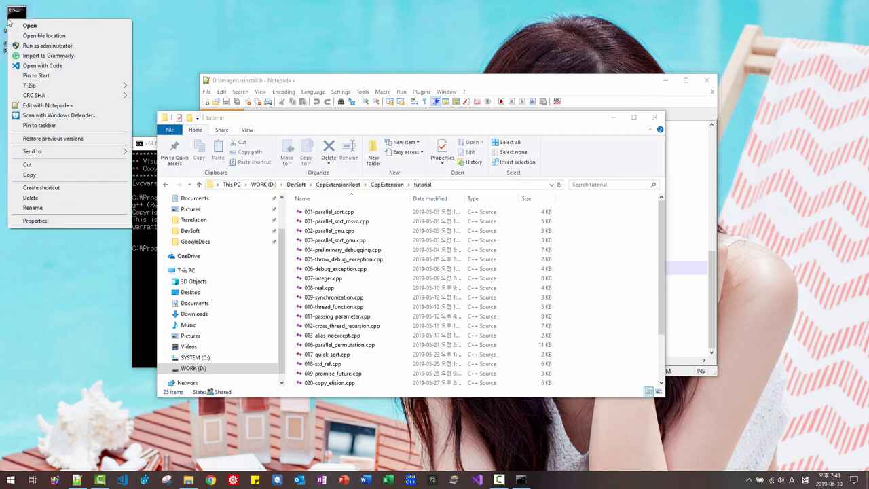
click(34, 222)
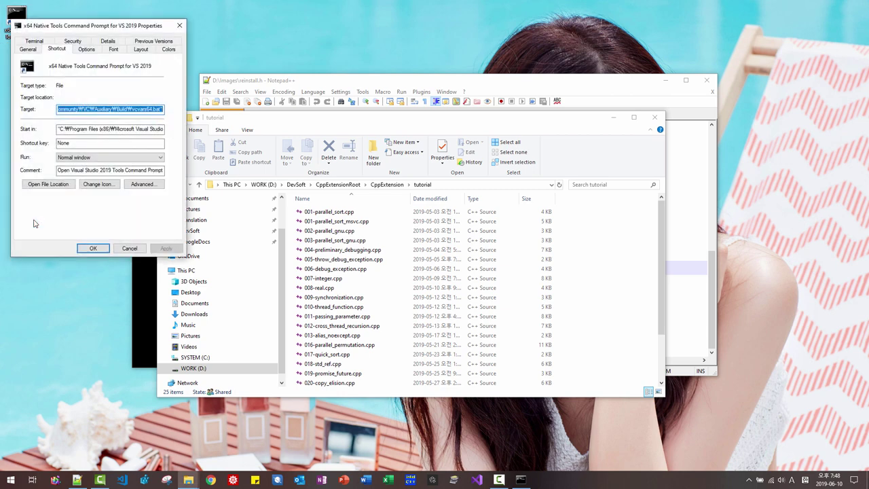
click(116, 132)
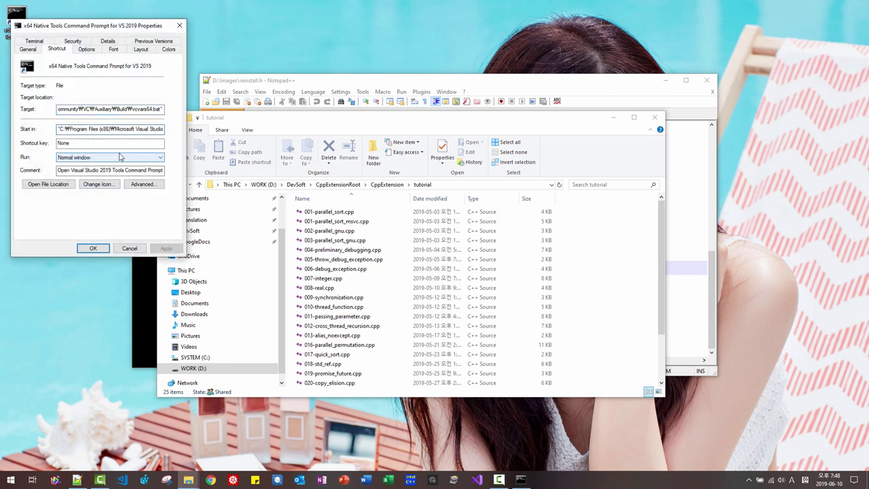
key(ctrl+a)
key(ctrl+v)
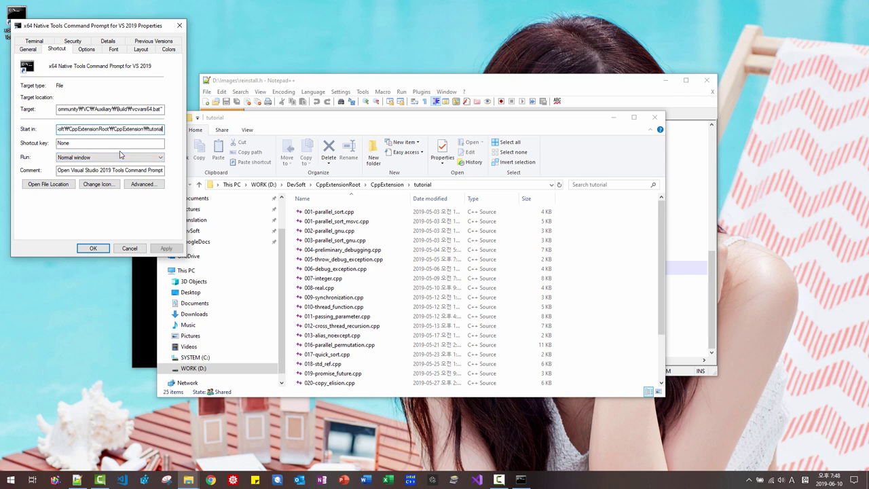
click(173, 250)
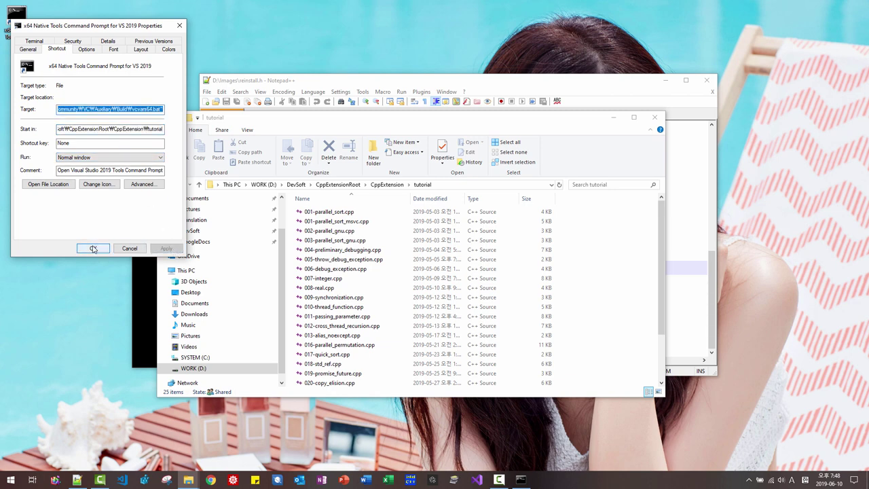
Set the x64 Native Tools shortcut's console font size to 20 and confirm its properties
click(140, 50)
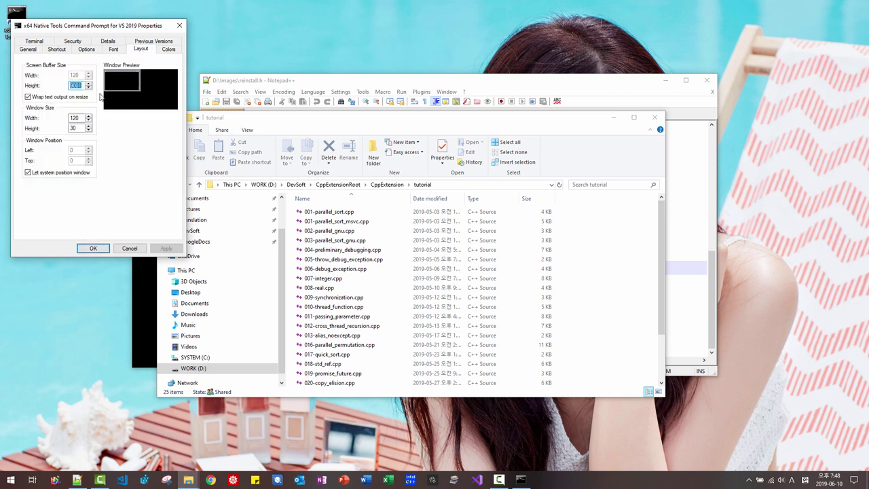
click(113, 49)
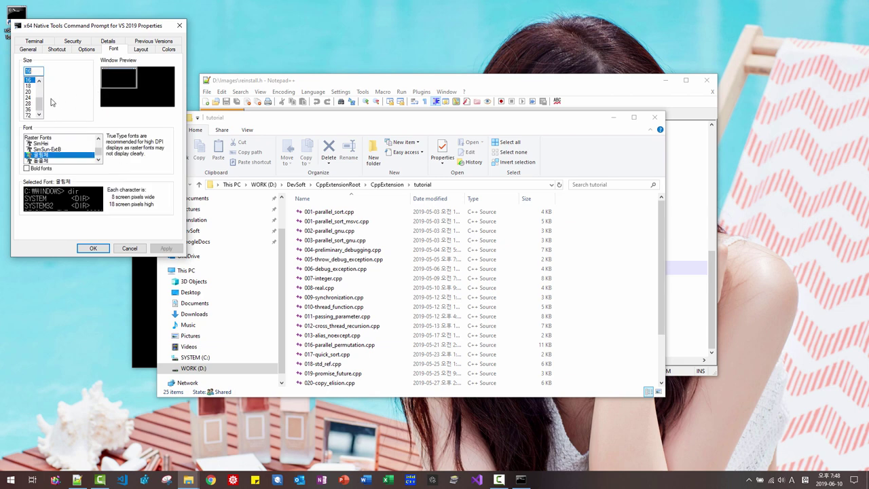
click(28, 98)
click(27, 91)
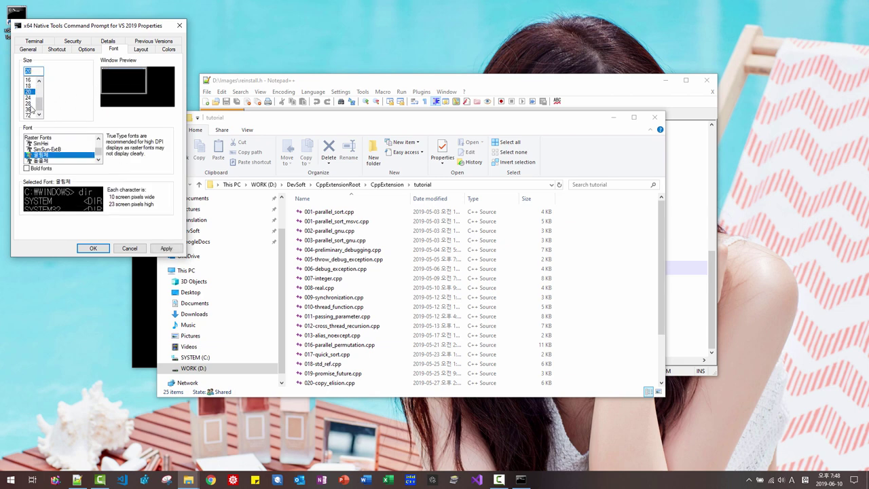
click(87, 247)
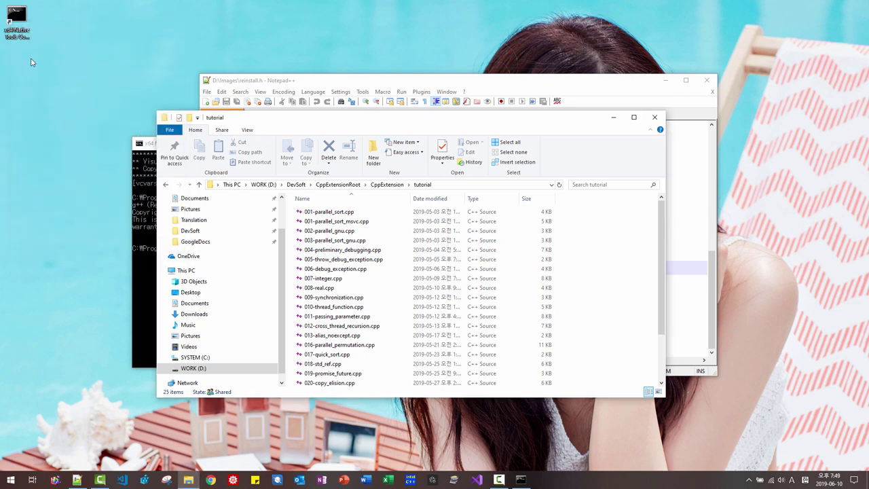
Launch the x64 Native Tools prompt from the desktop shortcut and close the older command prompt window
double_click(17, 20)
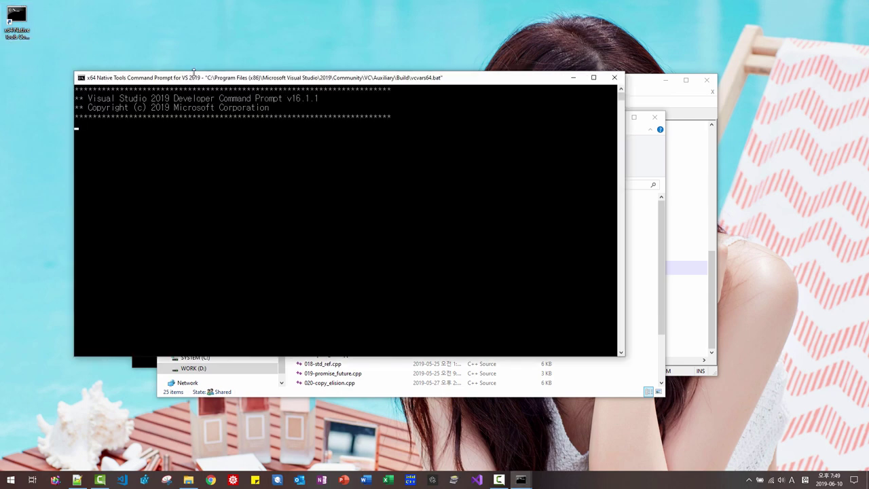
drag(250, 79, 400, 116)
click(151, 143)
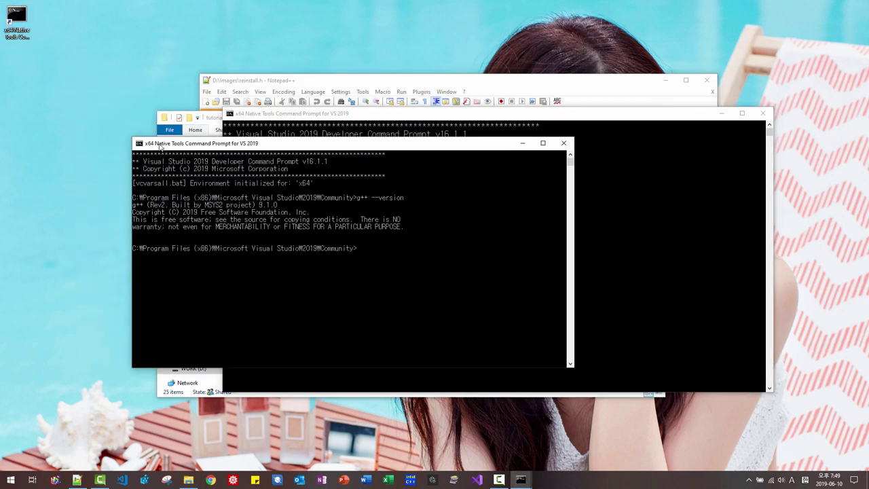
click(563, 143)
click(555, 207)
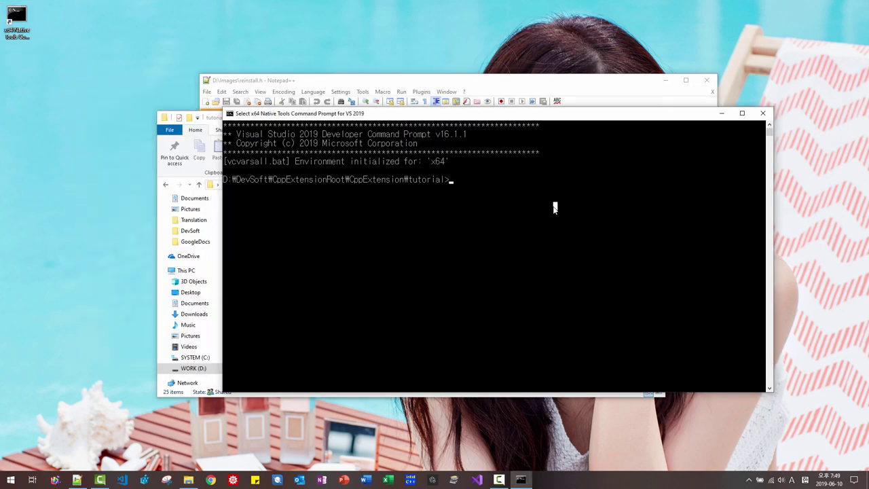
List the tutorial folder's files, and compile and run 025-template_members.cpp using g++ with -std=c++17
text(dir)
key(Return)
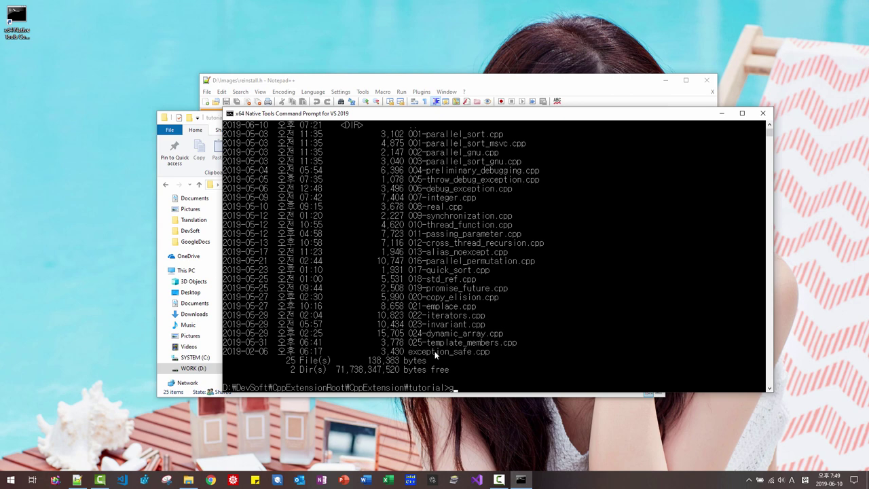
text(g++)
text( -std)
text(=c)
text(++)
text(17)
text( O2)
text(5-template_members)
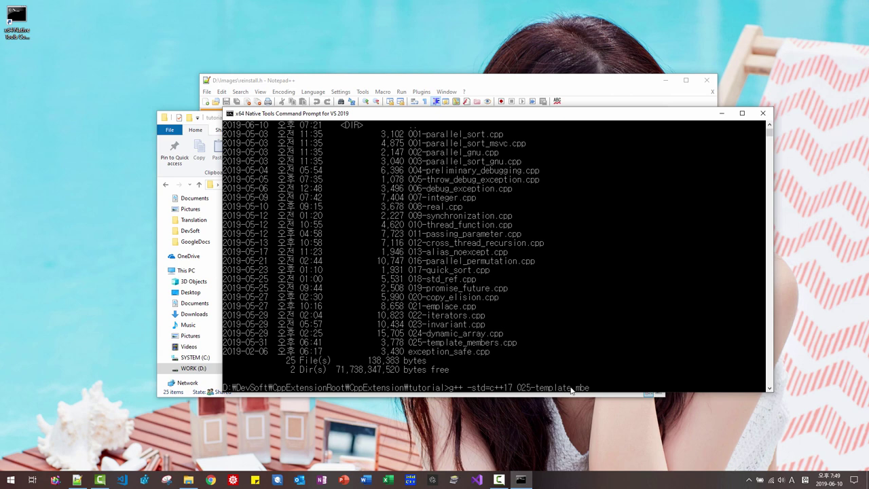
text(.cpp)
key(Return)
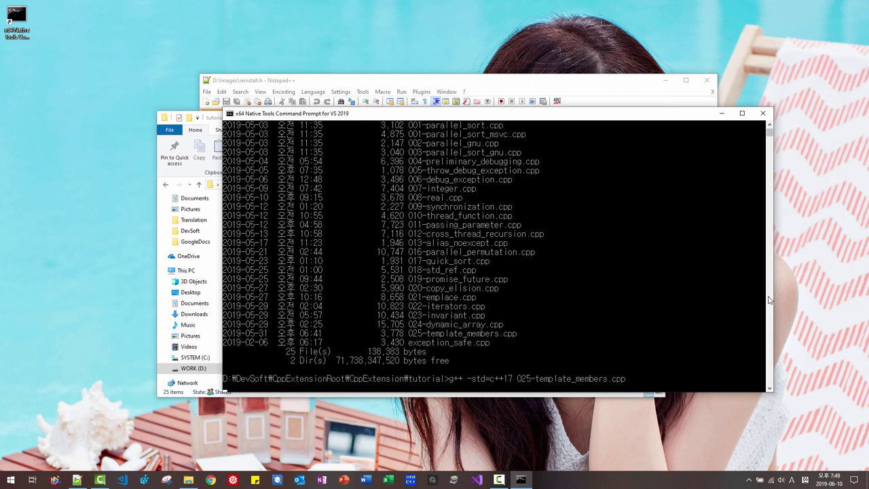
text(al>a)
key(Return)
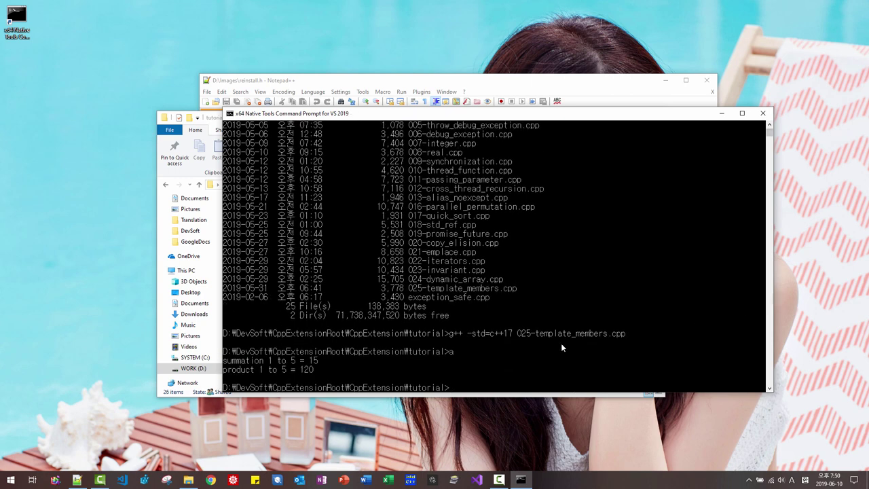
Compile 025-template_members.cpp using clang++ with -std=c++17 and run the resulting program a
key(Up)
key(Up)
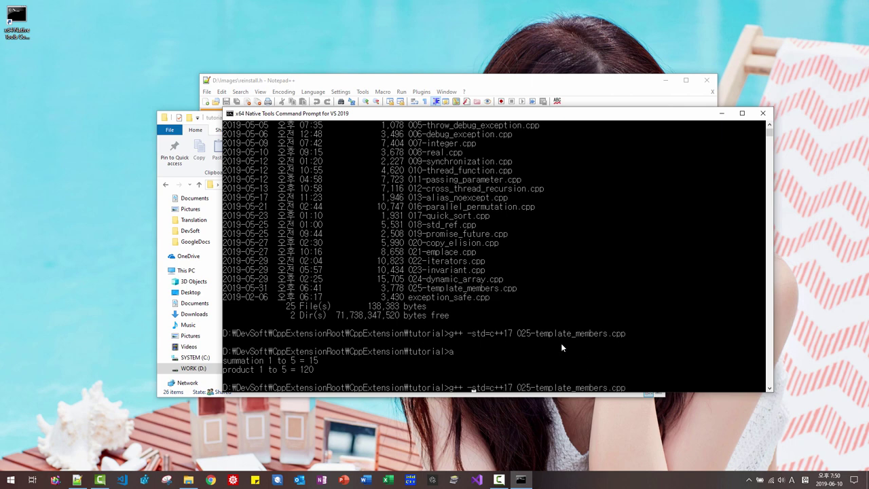
key(Home)
text(clan)
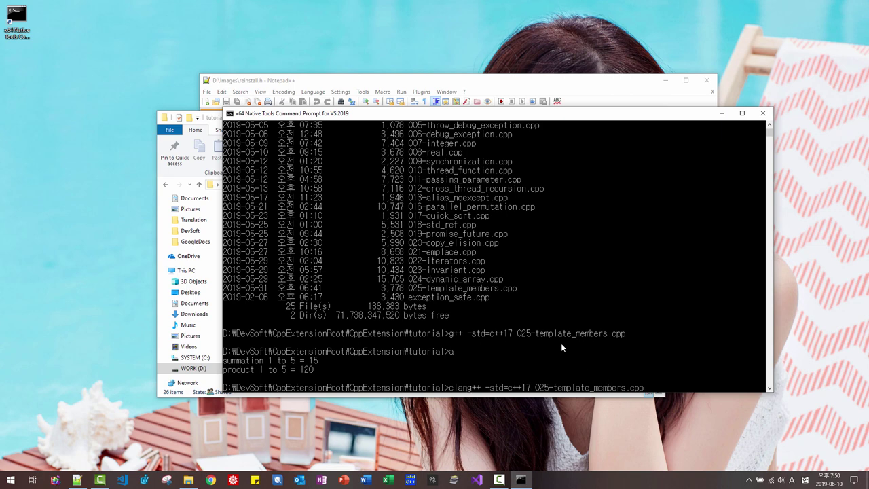
key(Return)
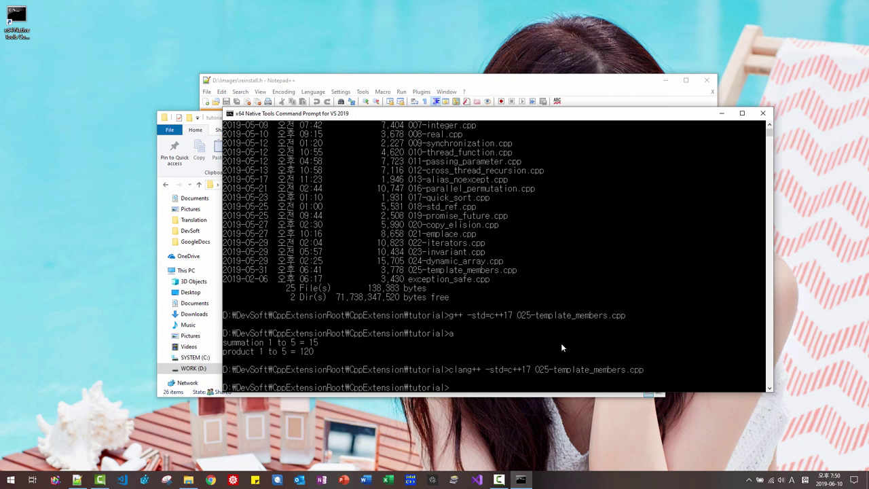
text(a)
key(Return)
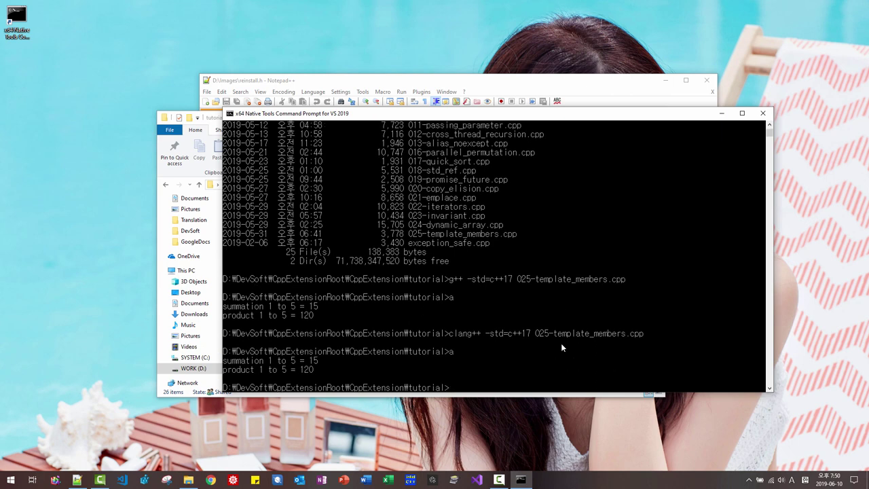
Try to compile 025-template_mbers.cpp with cl, using /EHsc, /std:c++17 and /Fe: a.exe
text(cl /EHsc /std:c++17 025-template_)
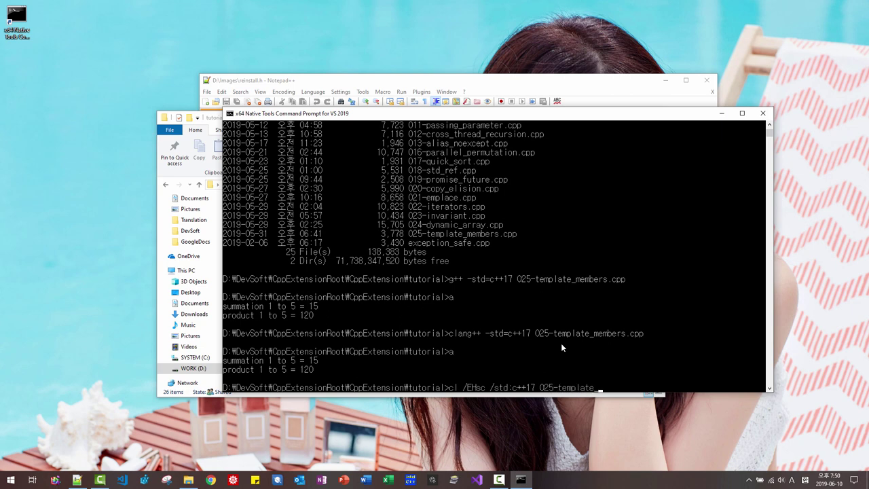
text(mbers.cpp /Fe: a.exe)
key(Return)
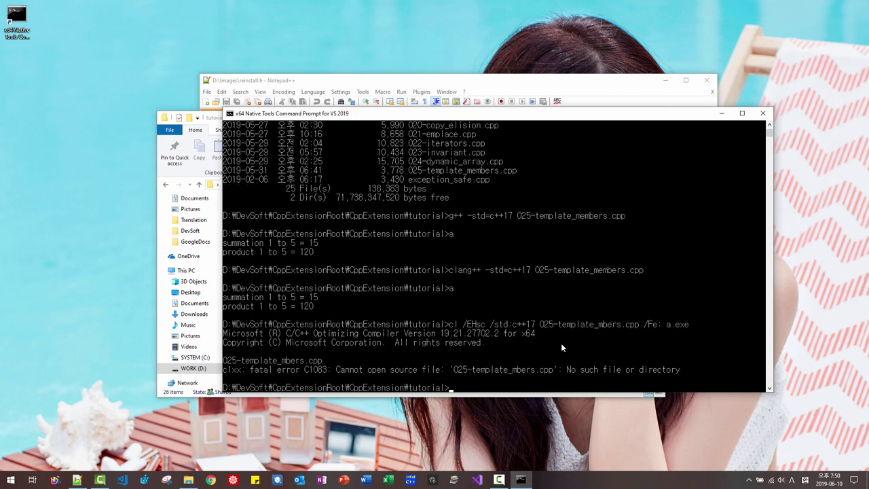
Compile and run 025-template_members.cpp using cl with /EHsc, /std:c++17 and /Fe: a.exe, and exit the command prompt
text(cl /EHsc /std:c++17 025-template_members.cpp /Fe: a.exe)
key(Return)
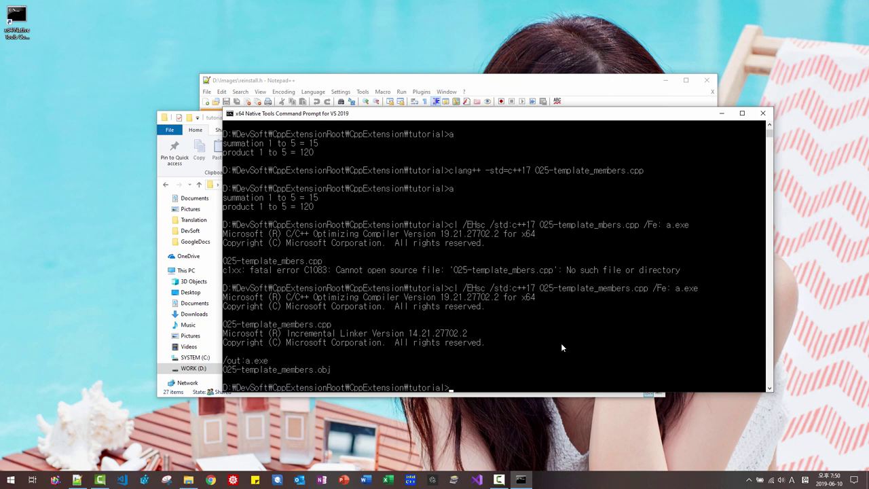
text(a)
key(Return)
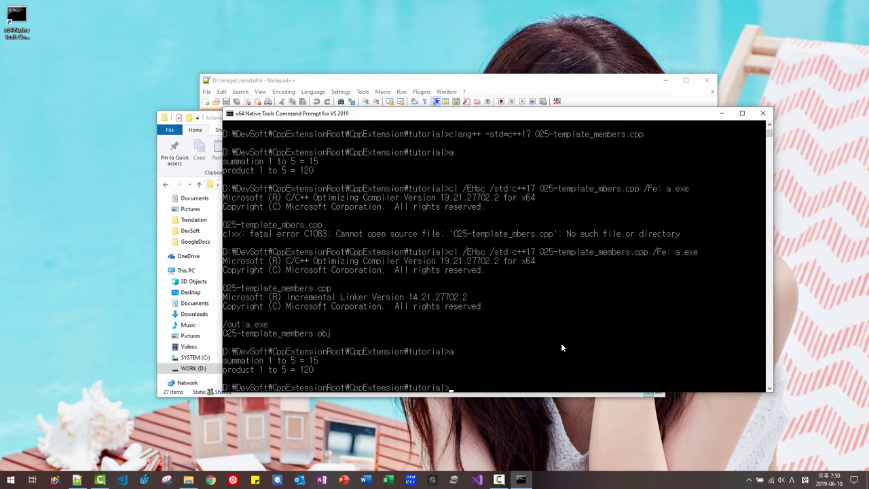
text(exit)
key(Return)
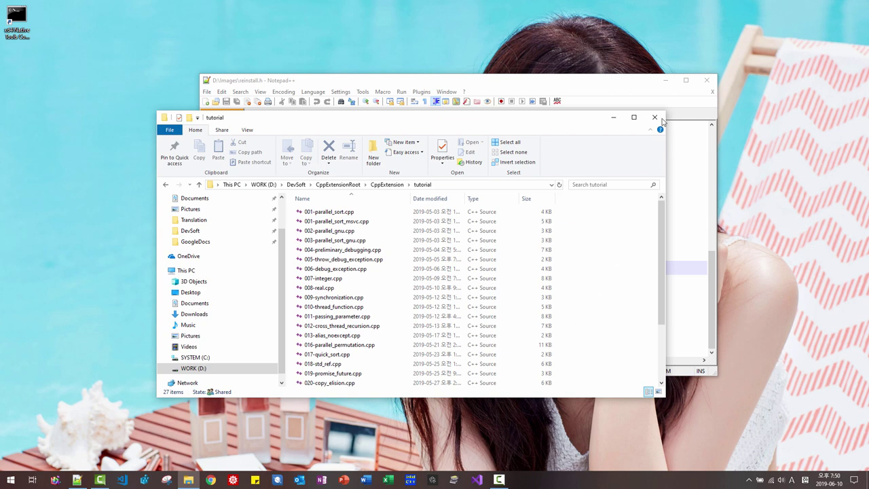